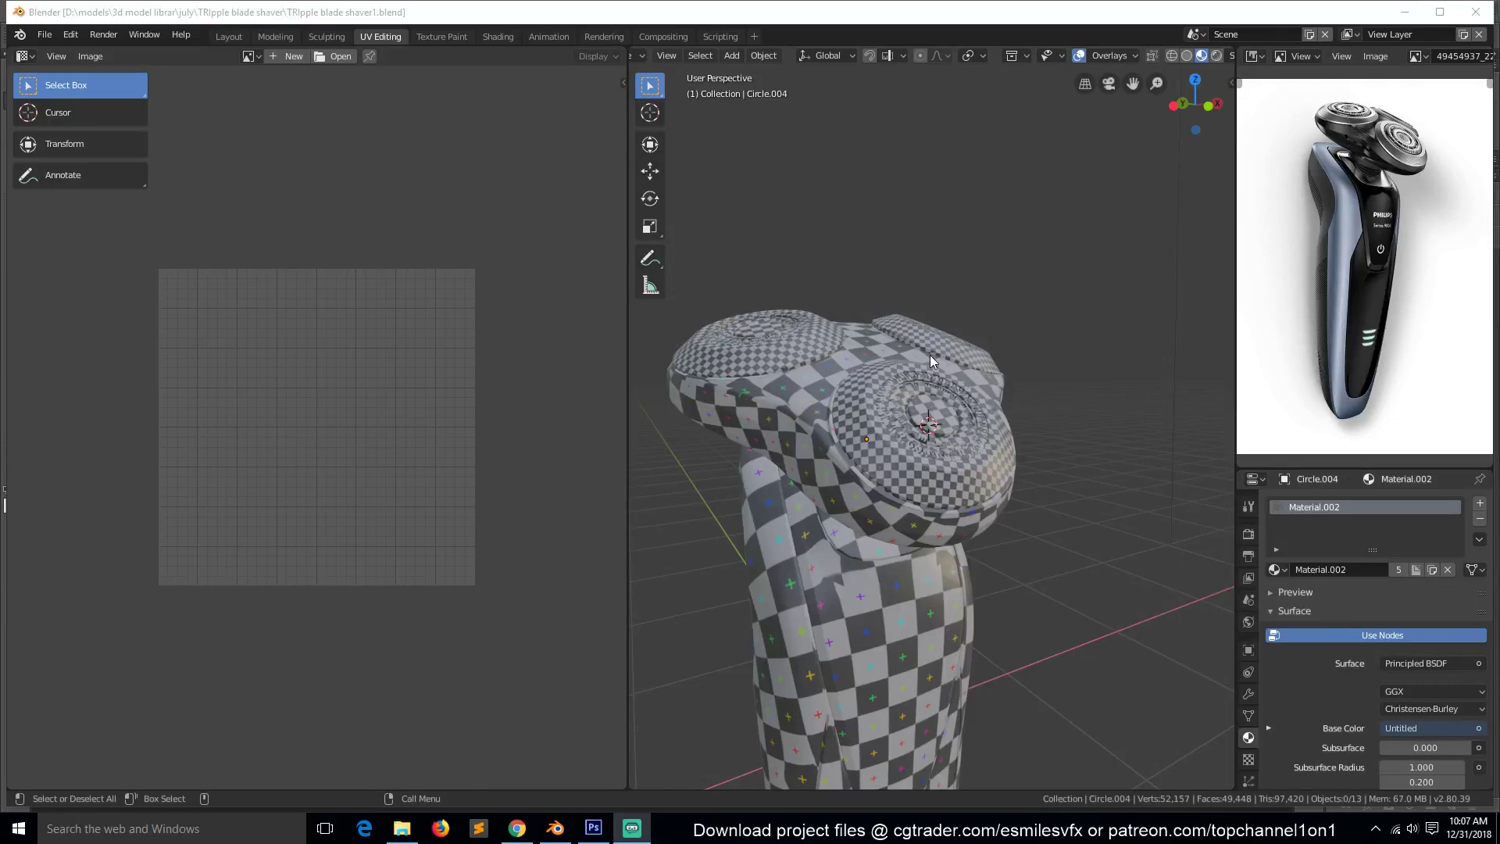
# Switch to the Shading workspace for working on the shaver's materials against the reference photo.
pyautogui.click(1329, 213)
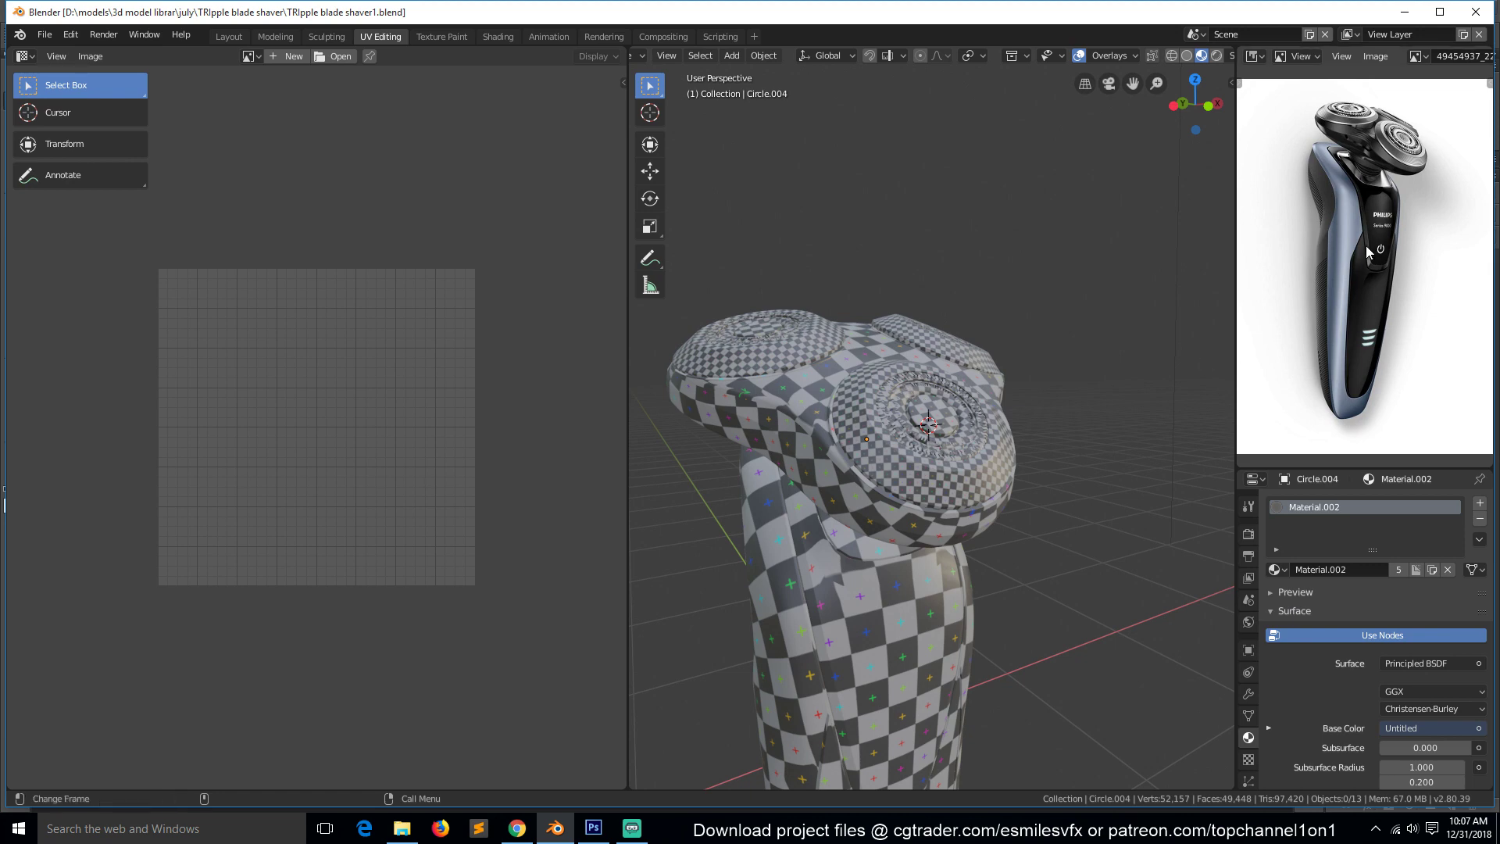
pyautogui.scroll(5, 1368, 241)
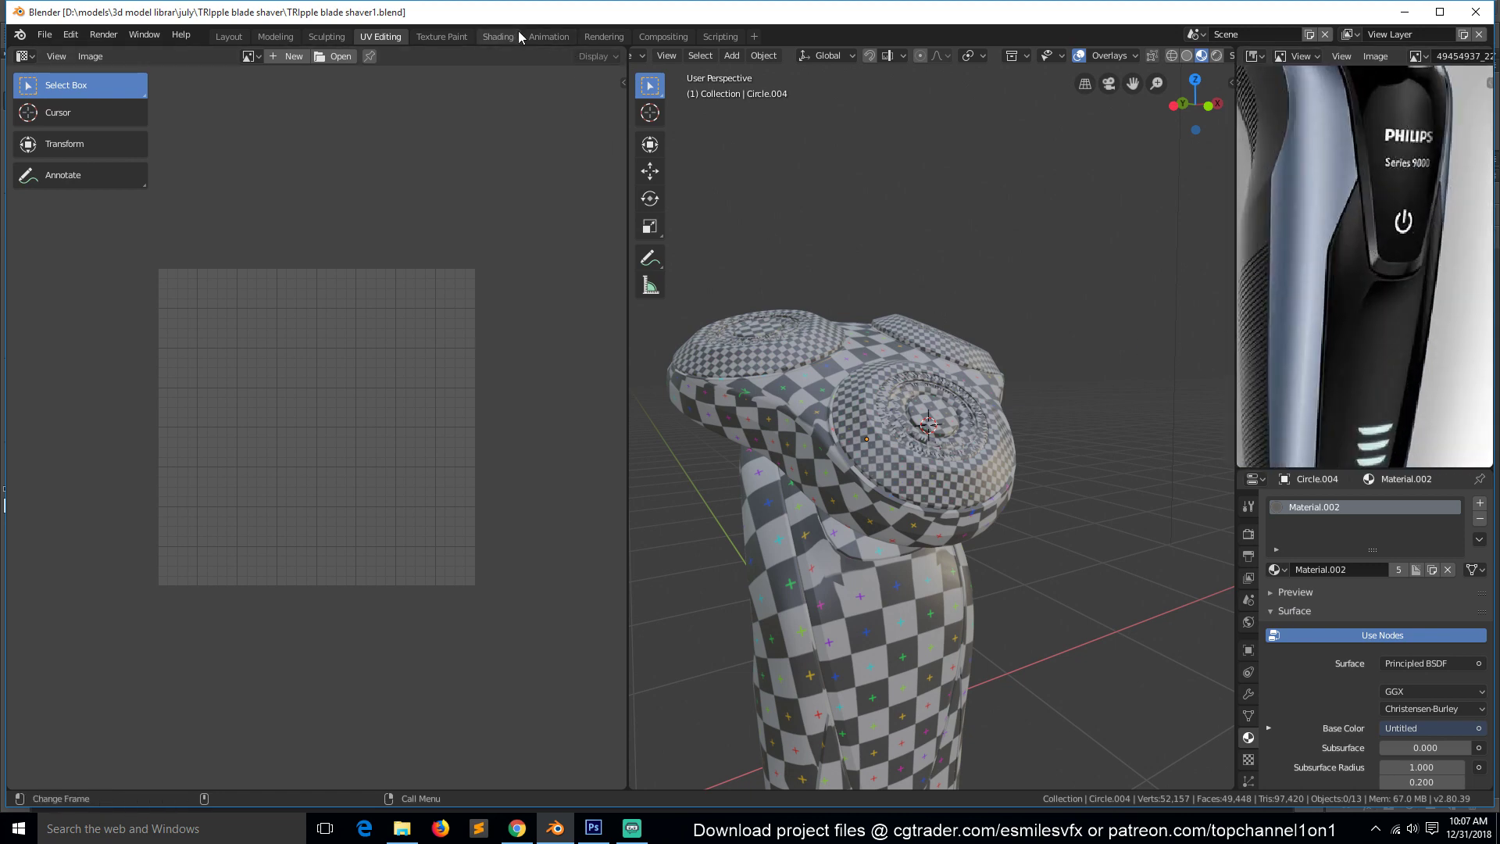
pyautogui.click(492, 36)
pyautogui.scroll(3, 963, 161)
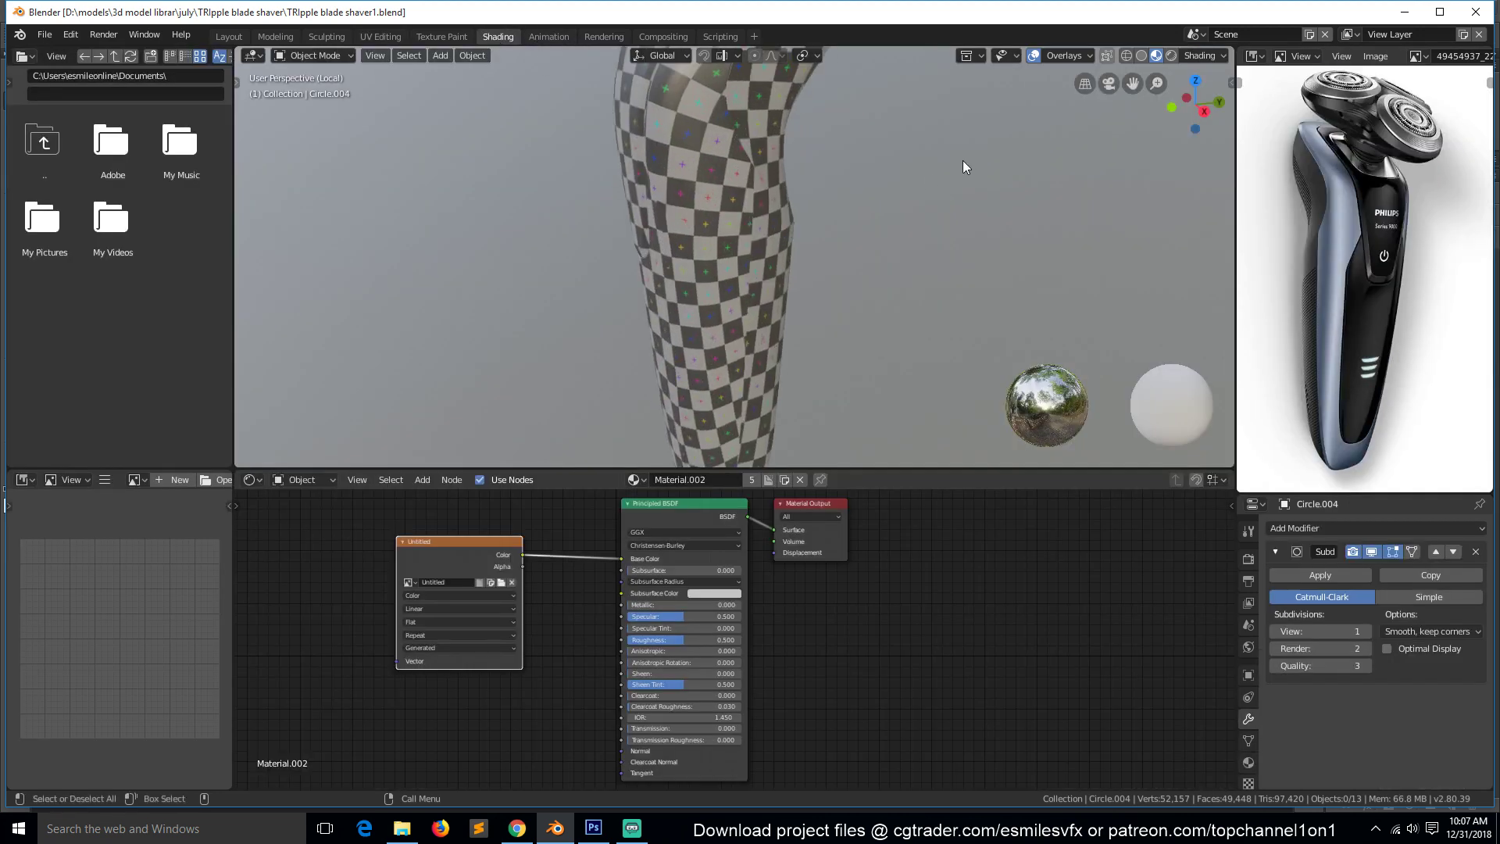
# Leave local view to bring back the whole shaver and save the file.
pyautogui.moveTo(889, 212); pyautogui.dragTo(804, 184, button='middle')
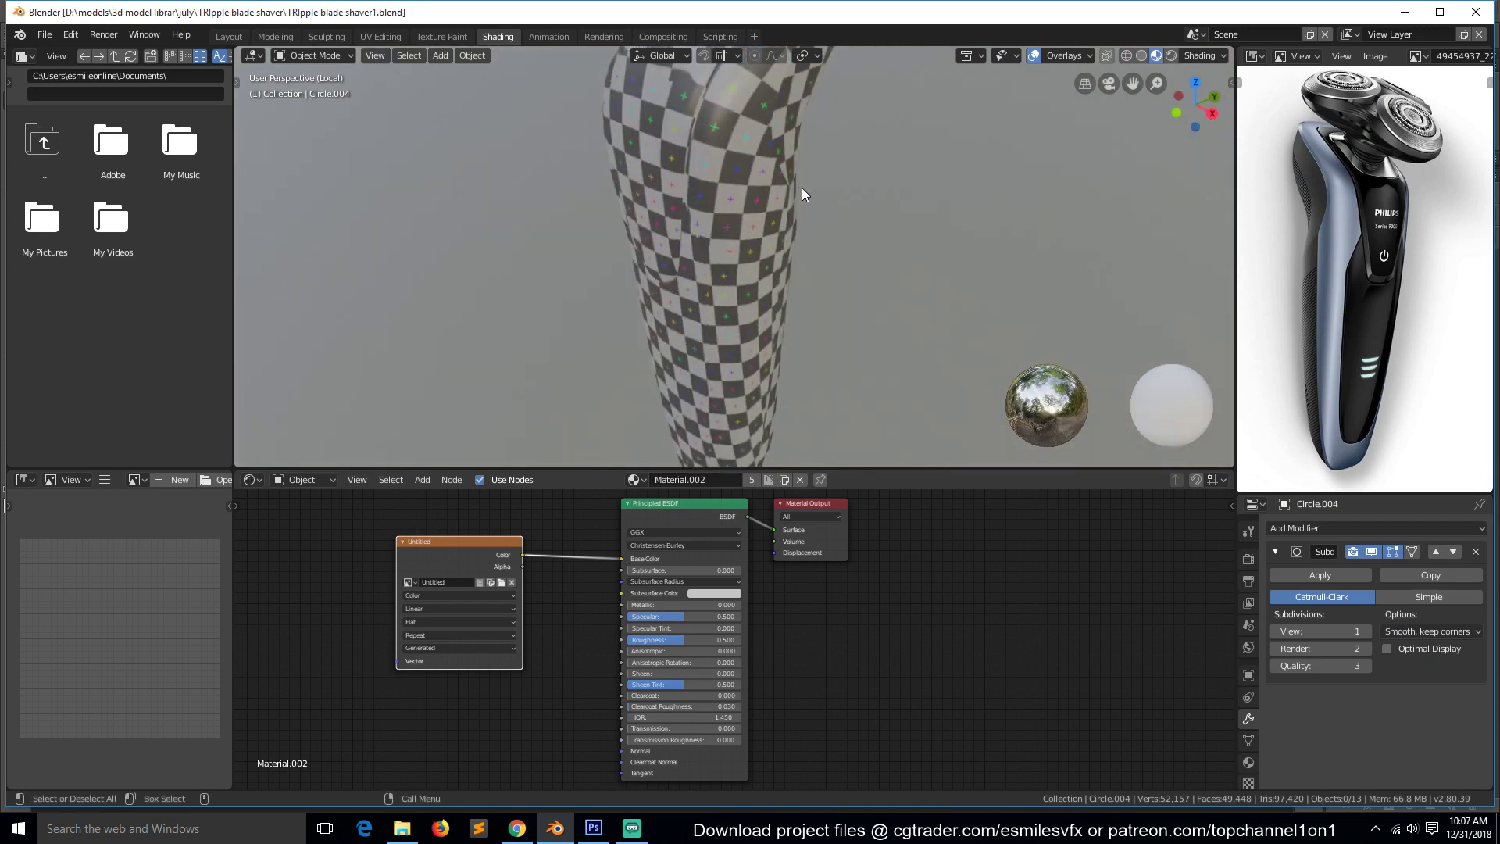
pyautogui.press('KP_Divide')
pyautogui.hotkey('ctrl', 's')
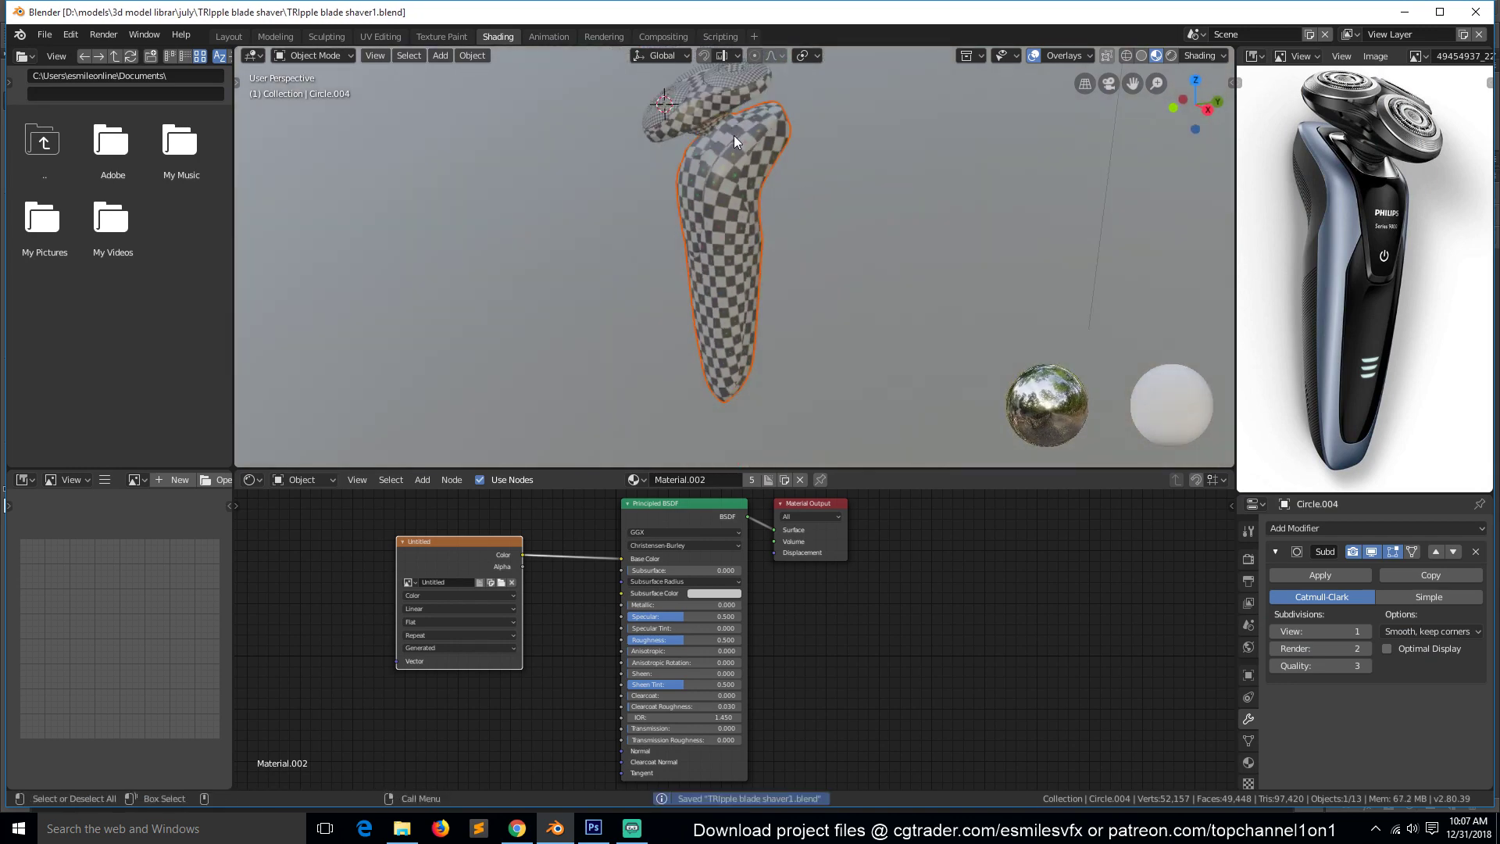
# Select the shaver's front body and delete the checker image texture node from Material.002.
pyautogui.click(655, 283)
pyautogui.moveTo(655, 283); pyautogui.dragTo(752, 256, button='middle')
pyautogui.click(749, 221)
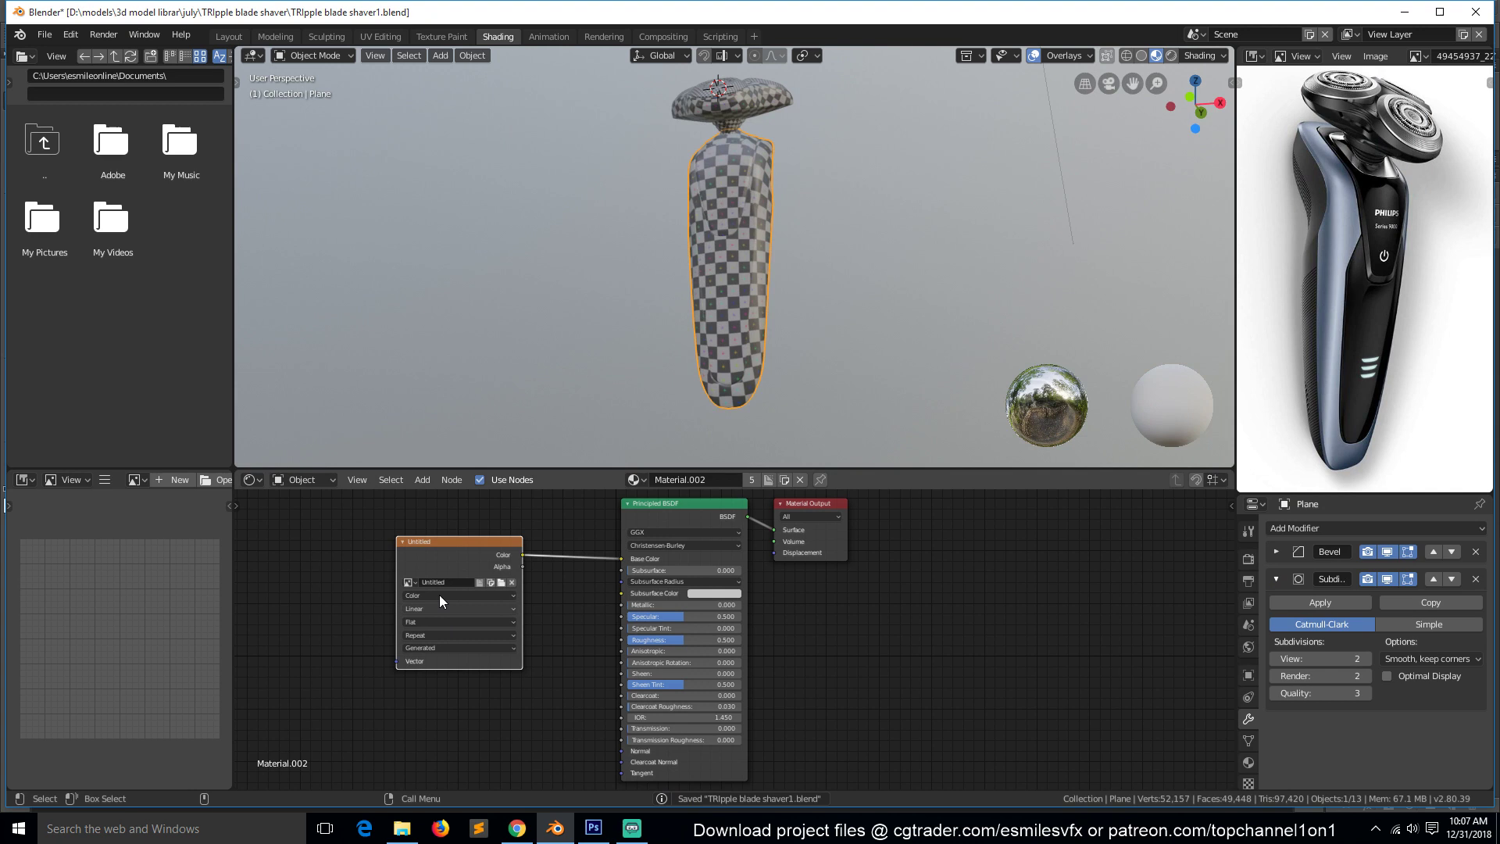
pyautogui.press('Delete')
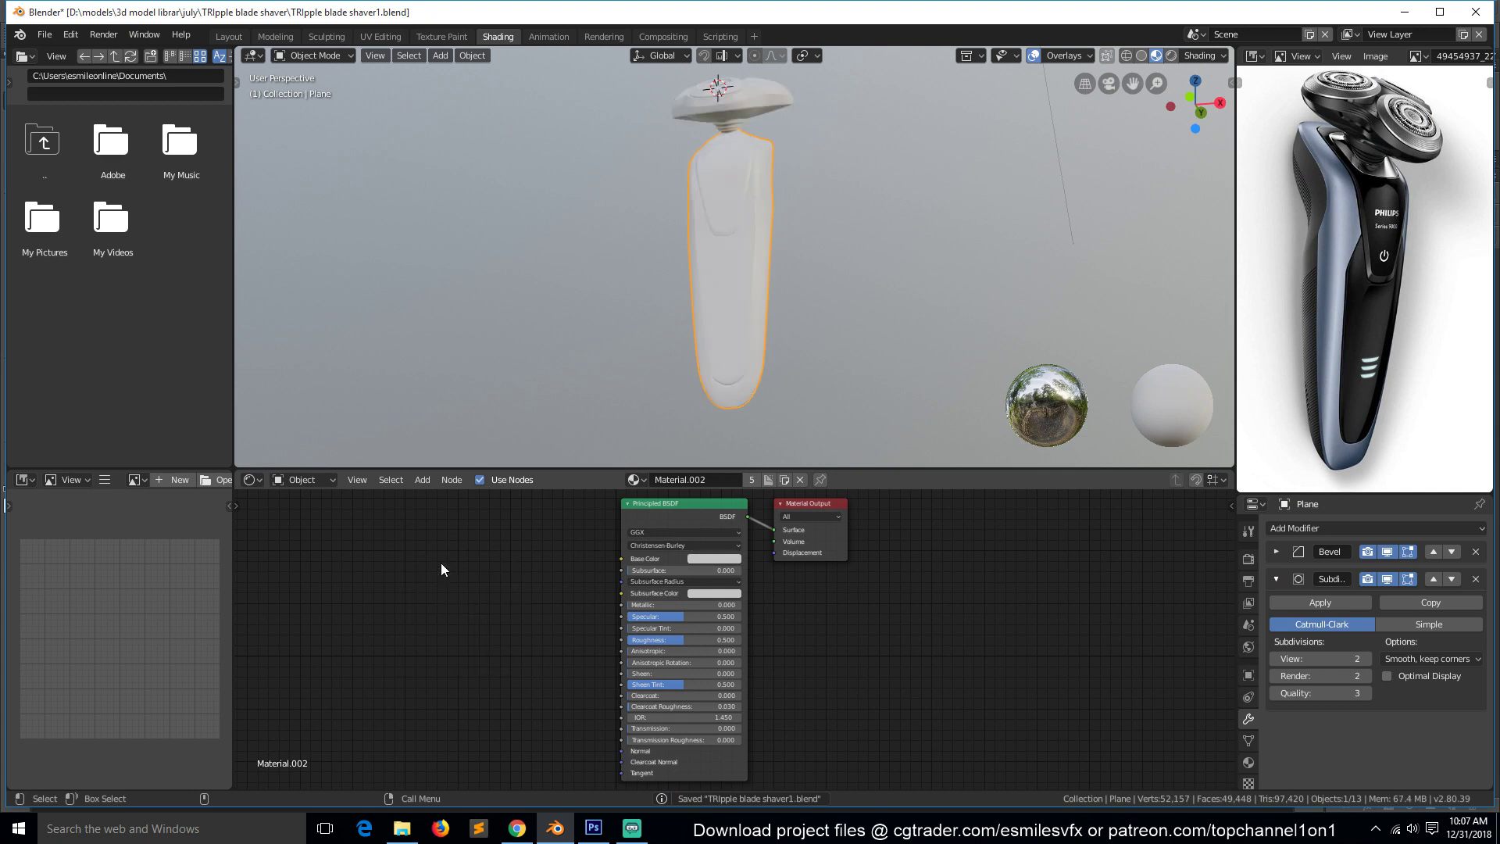
# Set Material.002's base color to near-black and its roughness to 0.329, and save the file.
pyautogui.scroll(5, 685, 250)
pyautogui.scroll(5, 1389, 358)
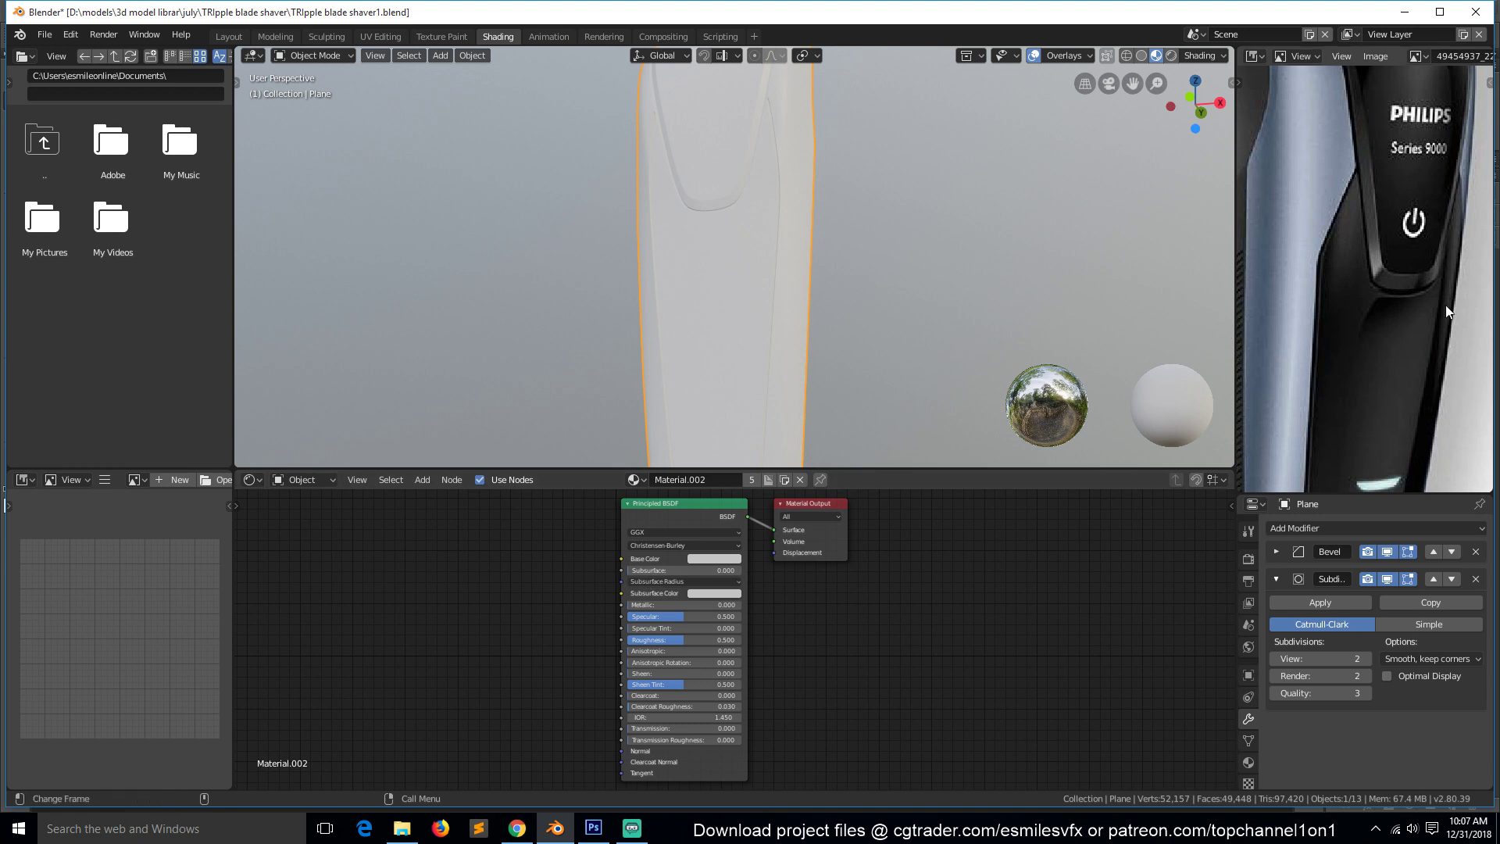
pyautogui.scroll(2, 477, 538)
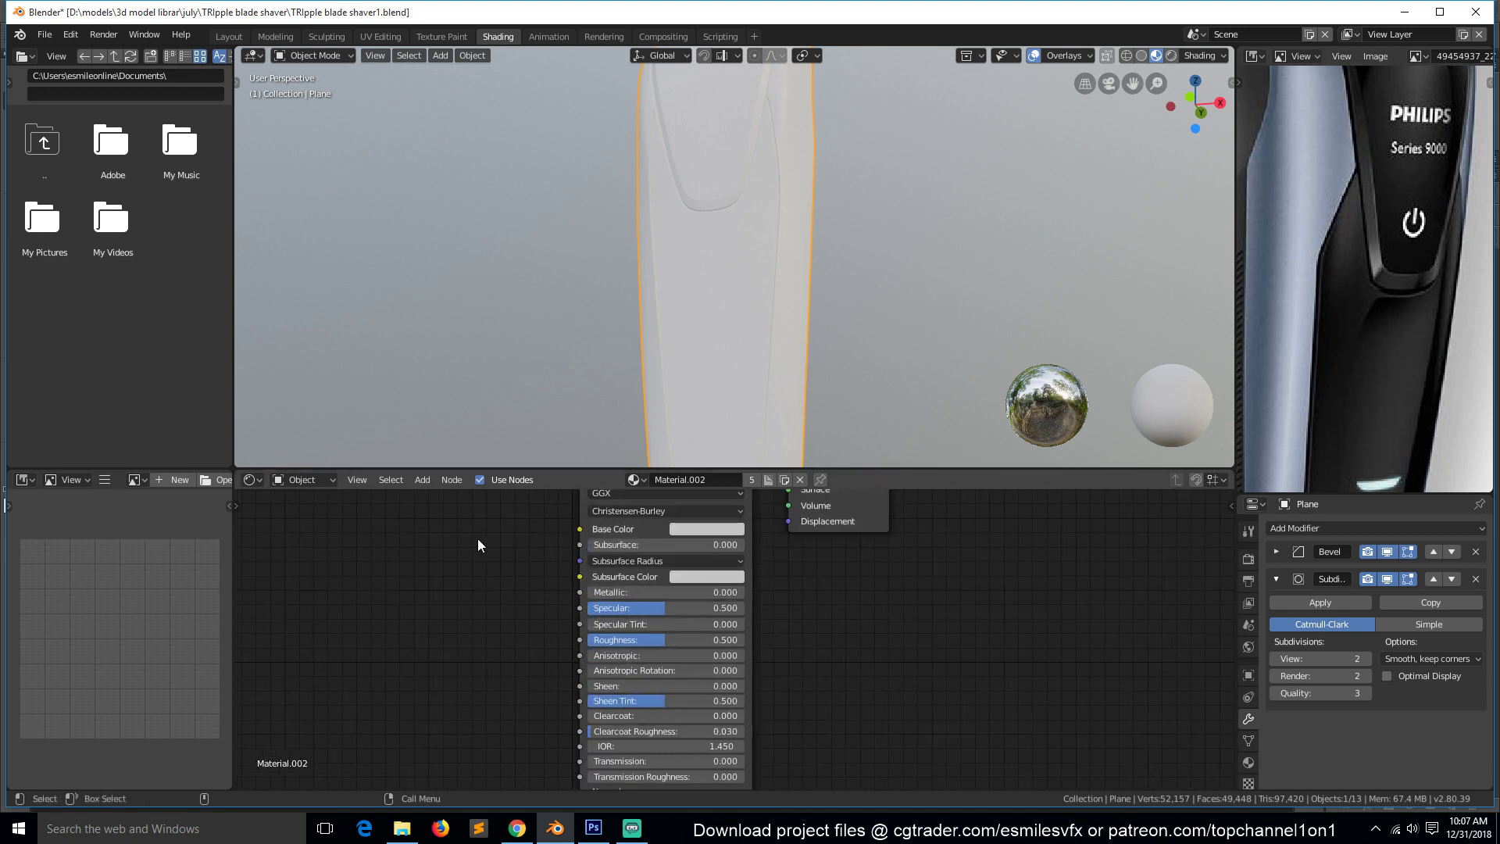
pyautogui.click(704, 518)
pyautogui.moveTo(802, 353); pyautogui.dragTo(799, 400)
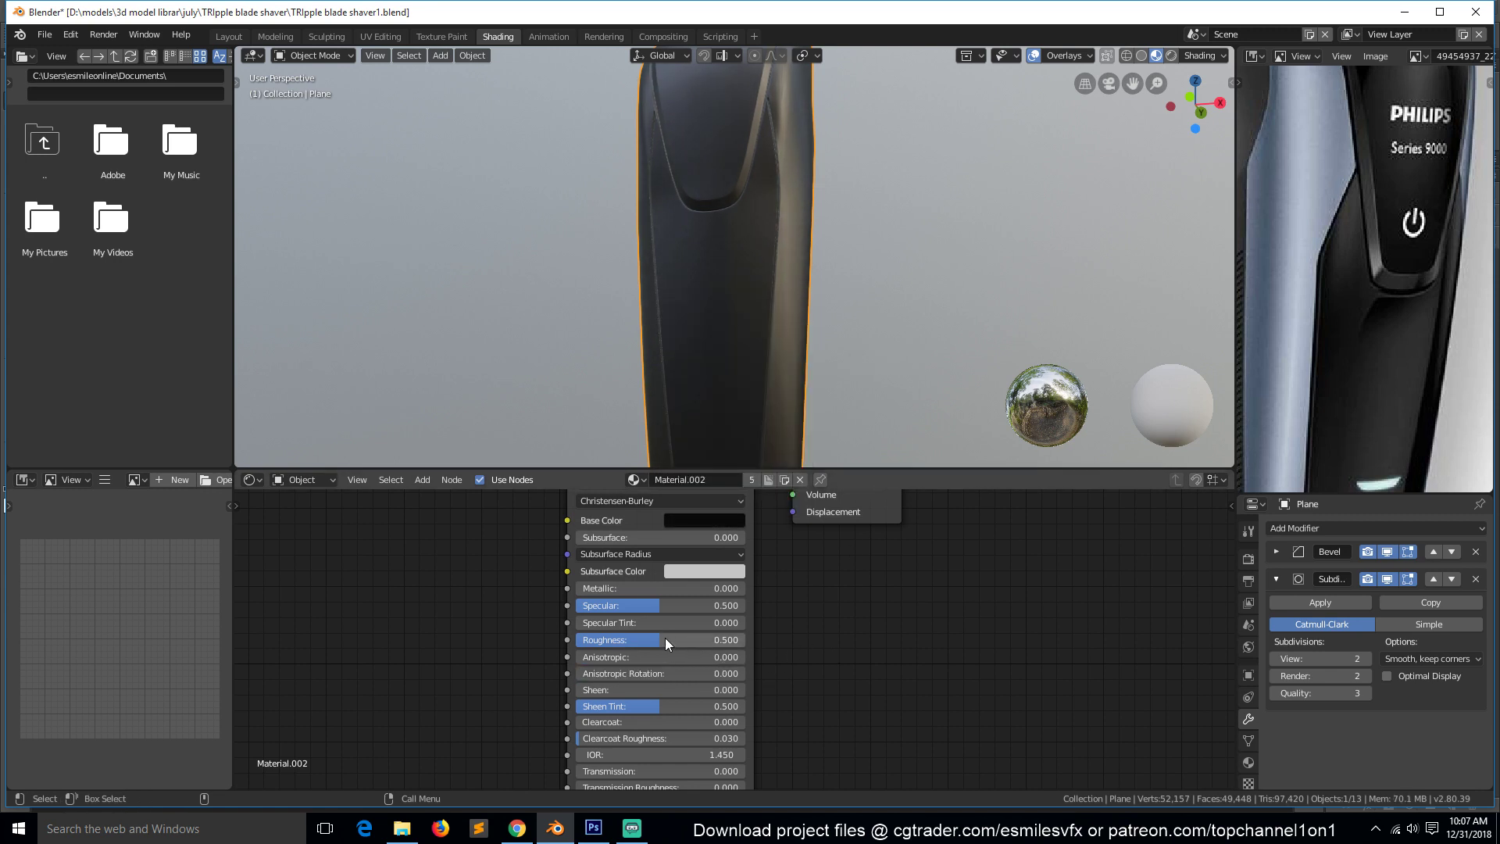
pyautogui.moveTo(667, 641)
pyautogui.mouseDown()
pyautogui.moveTo(610, 640)
pyautogui.moveTo(640, 641)
pyautogui.mouseUp()
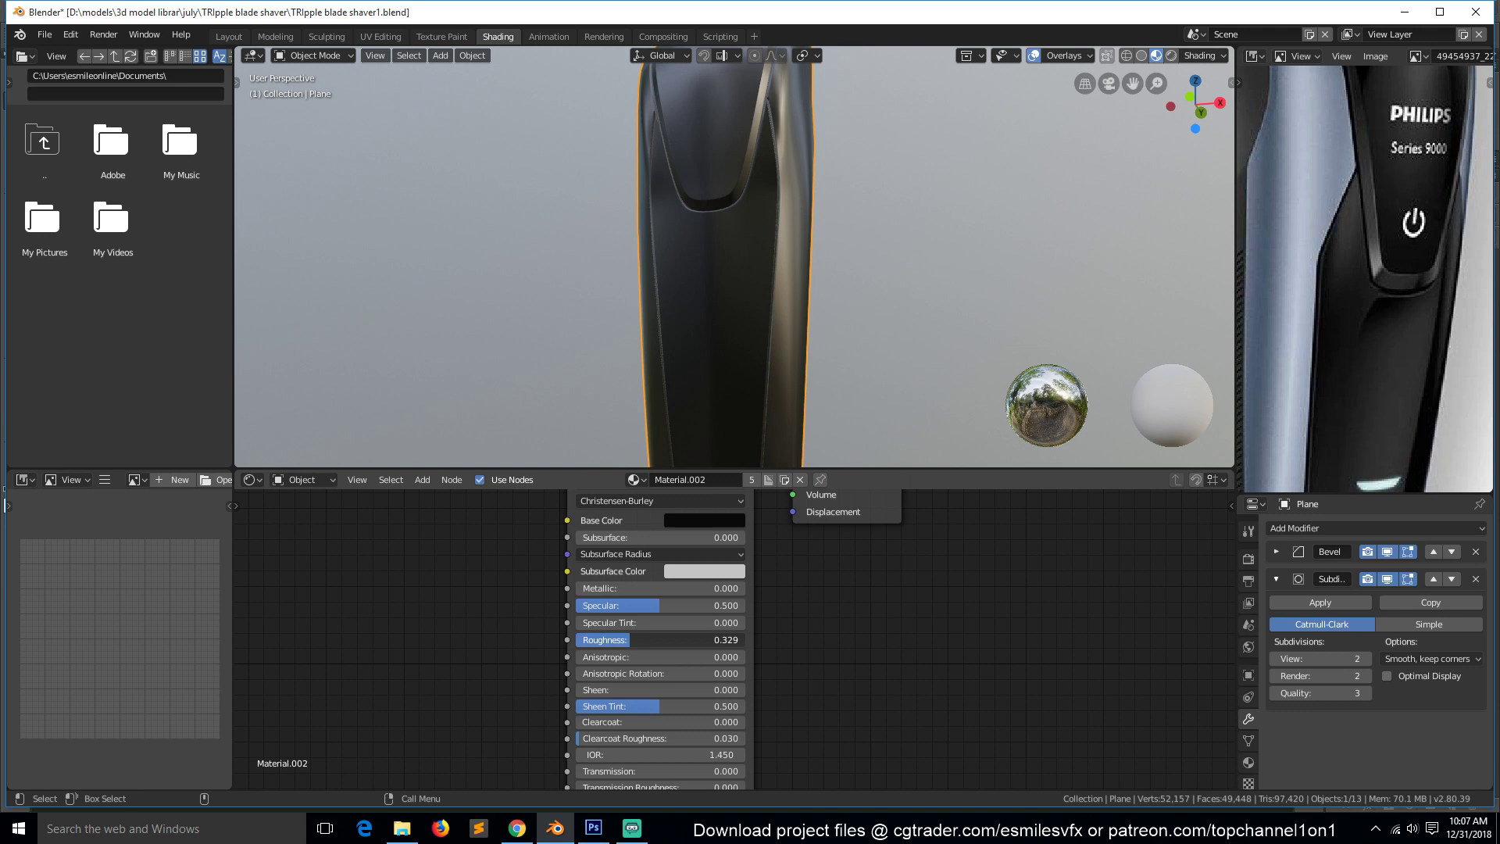
pyautogui.moveTo(719, 208); pyautogui.dragTo(767, 368, button='middle')
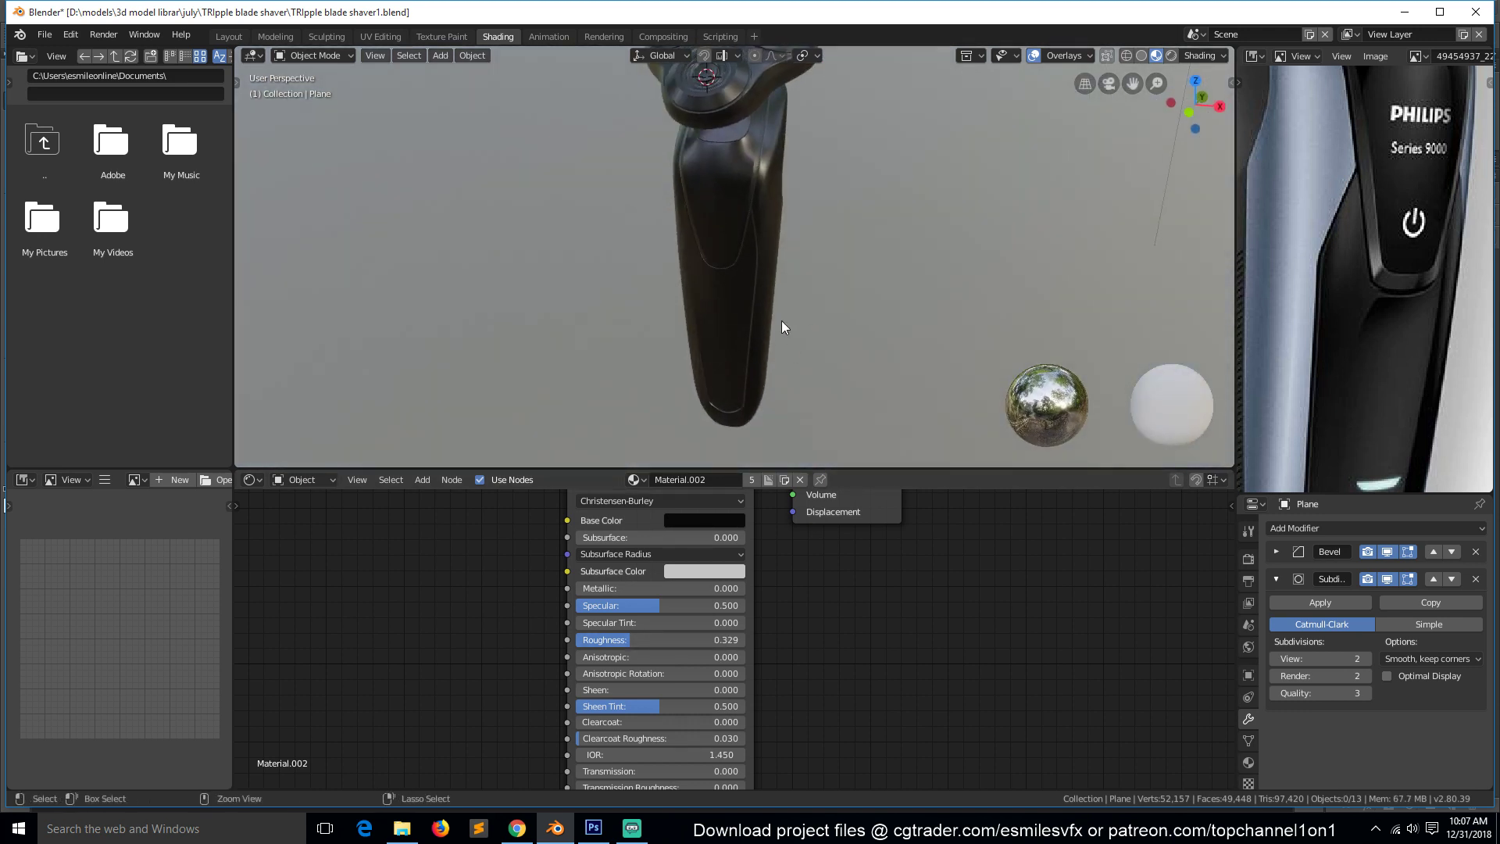
pyautogui.hotkey('ctrl', 's')
# Set Material.002's sheen tint to 0 and save the file.
pyautogui.moveTo(1132, 83); pyautogui.dragTo(1159, 221)
pyautogui.scroll(-3, 1416, 166)
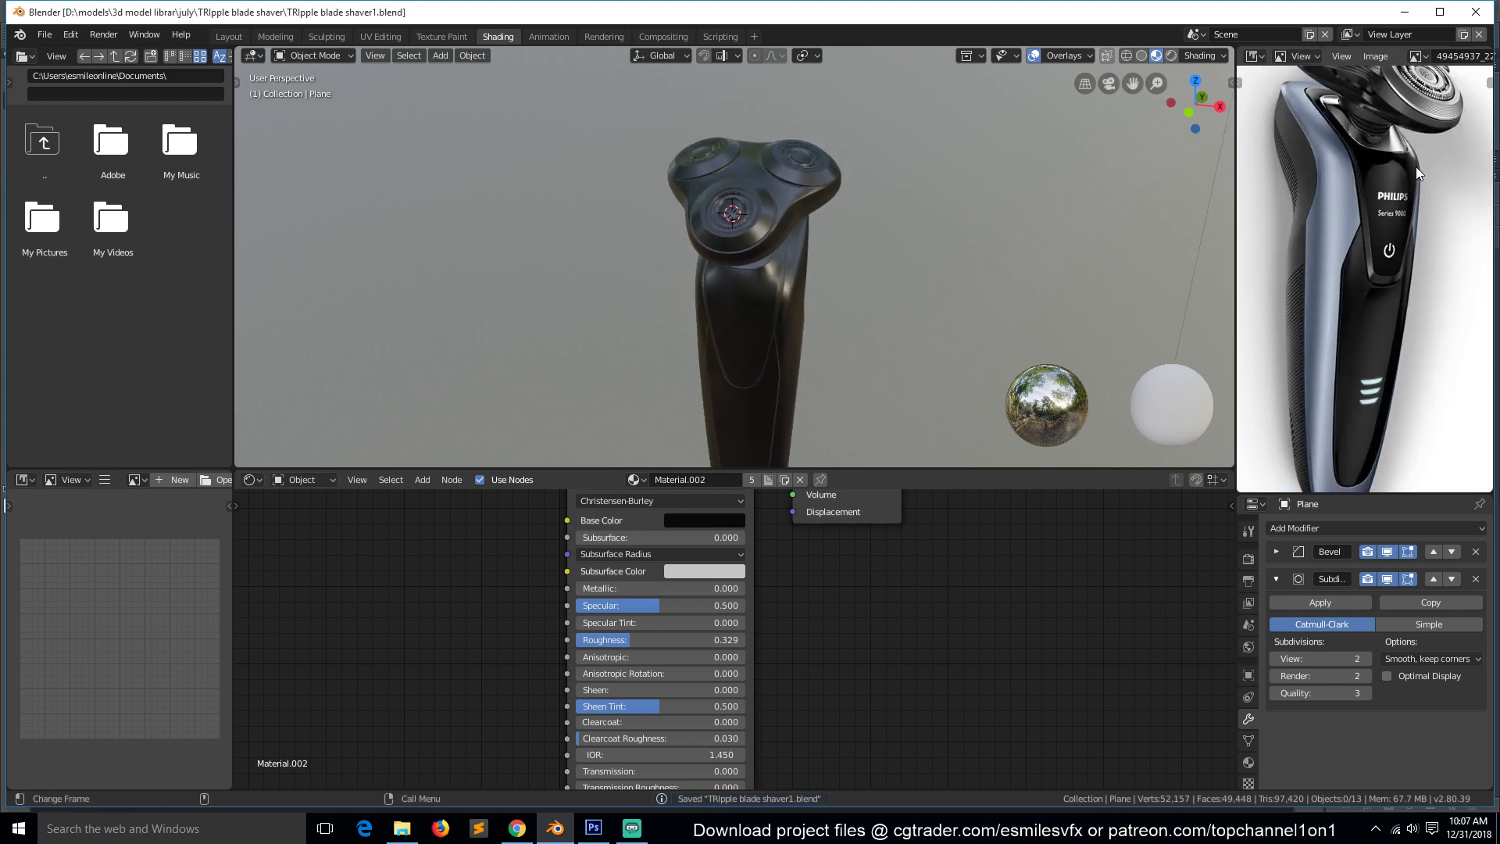
pyautogui.scroll(2, 1409, 165)
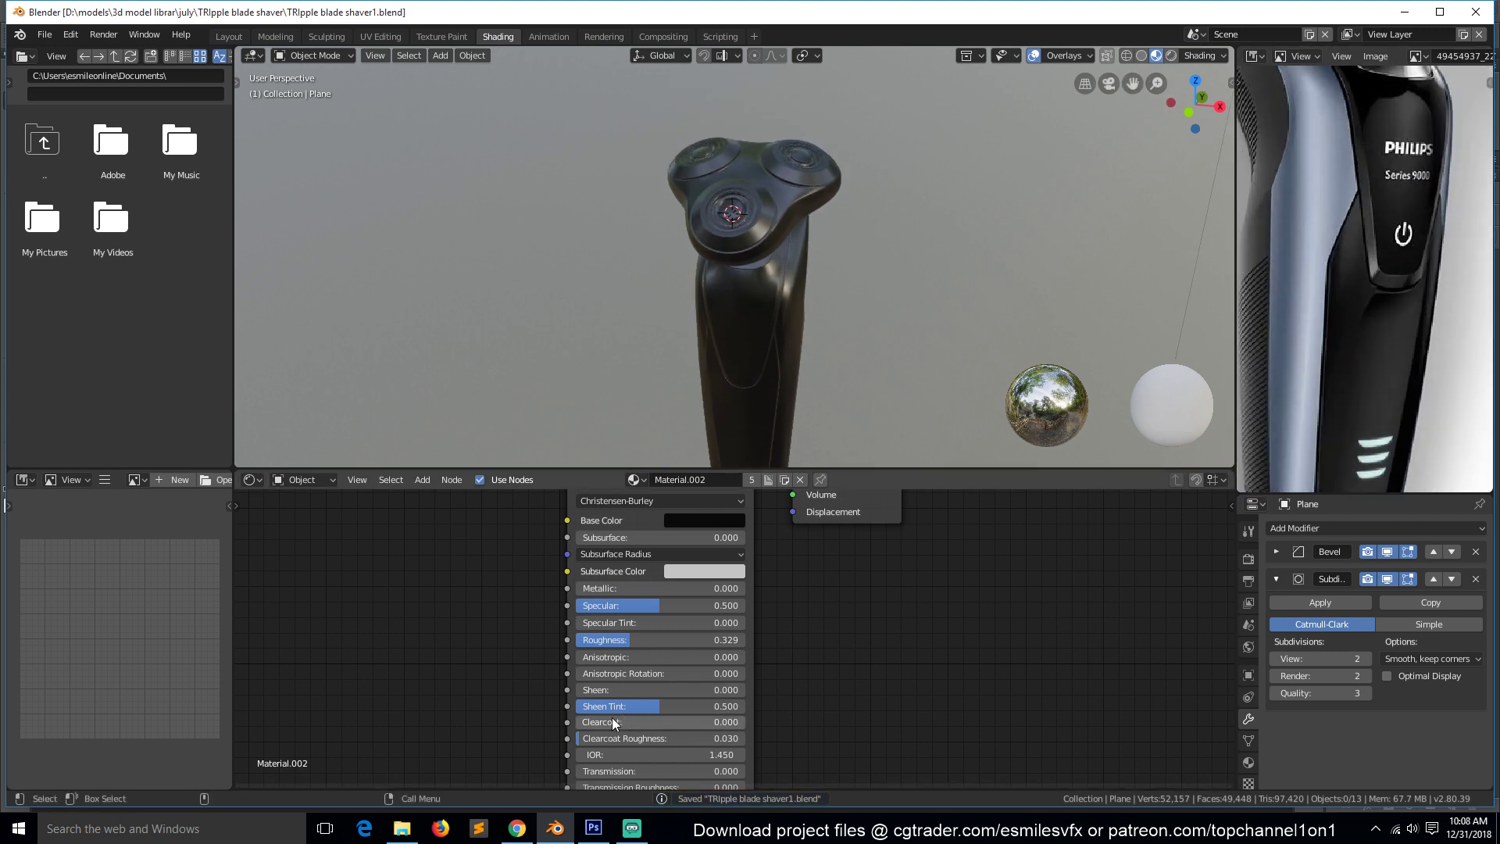
pyautogui.moveTo(632, 711); pyautogui.dragTo(547, 712)
pyautogui.hotkey('ctrl', 's')
# Set Material.002's roughness to 0.462 and save the file.
pyautogui.moveTo(773, 430); pyautogui.dragTo(810, 328, button='middle')
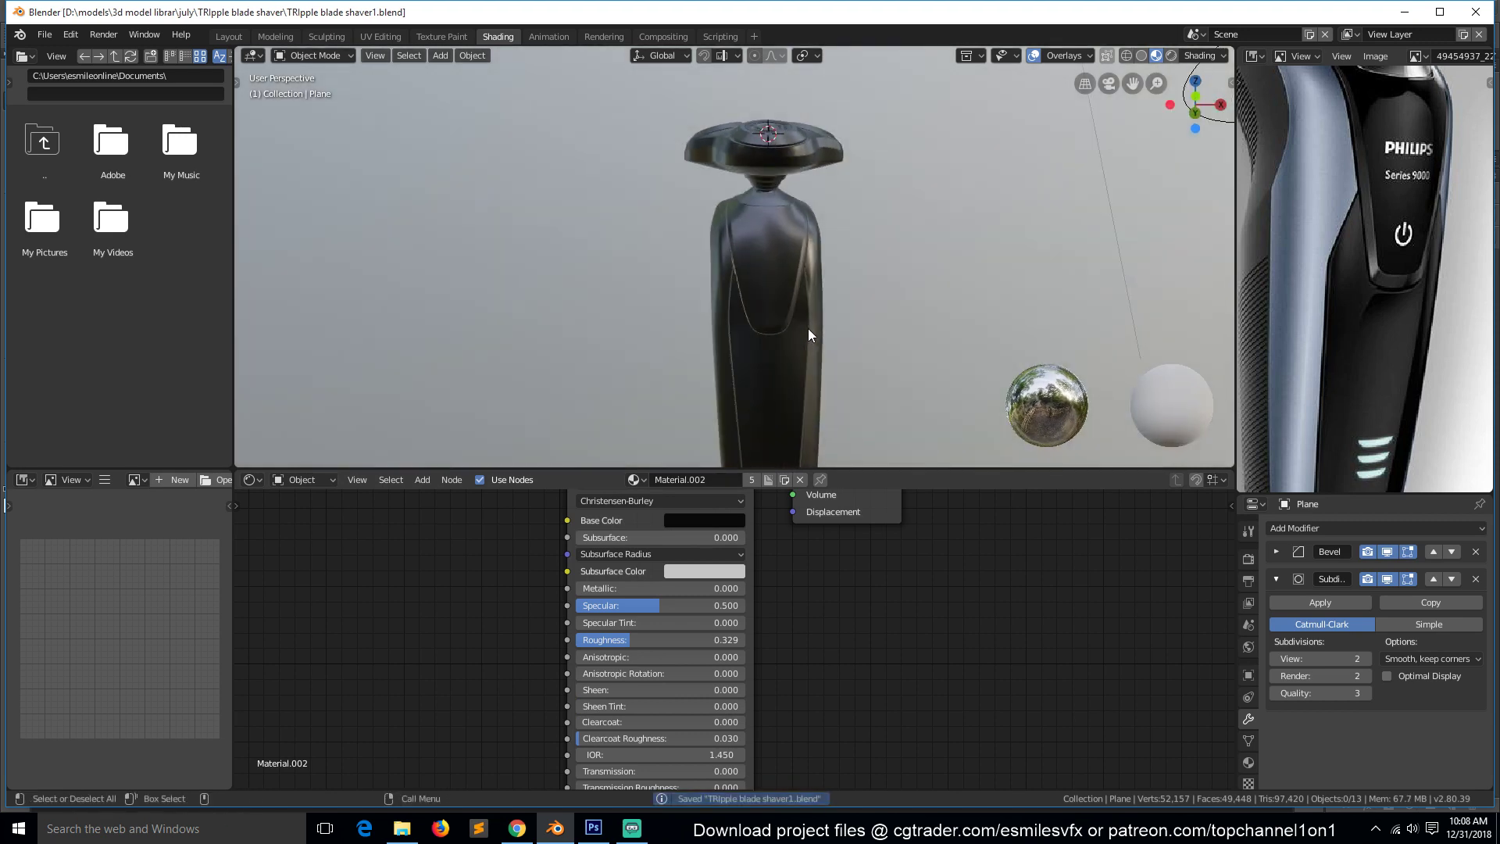
pyautogui.scroll(1, 633, 606)
pyautogui.moveTo(625, 639); pyautogui.dragTo(672, 639)
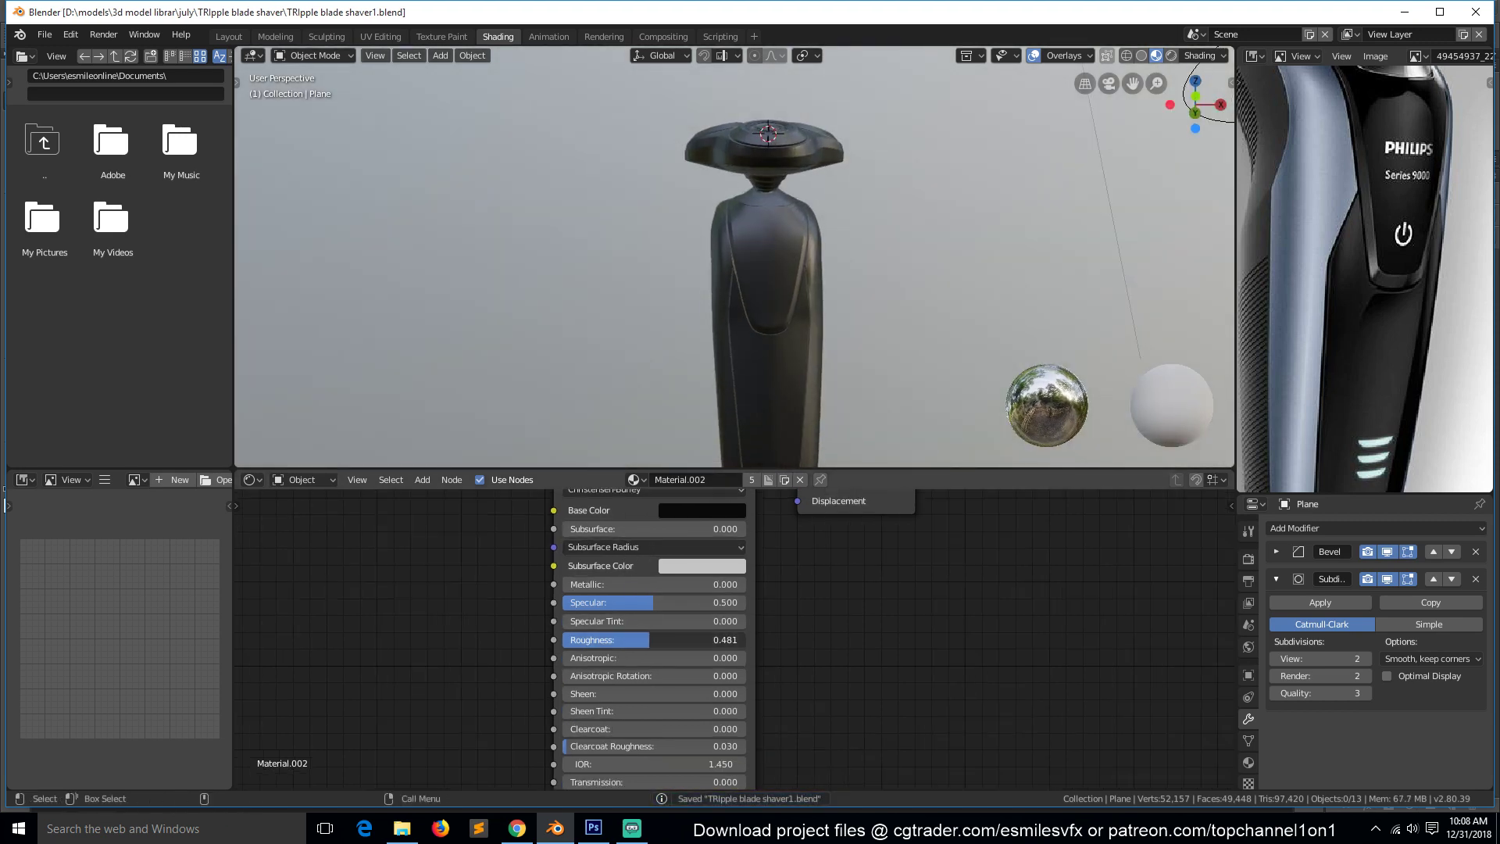
pyautogui.hotkey('ctrl', 's')
# Enter Edit Mode on the body and select all linked faces of the tapered front panel in face mode.
pyautogui.moveTo(887, 325); pyautogui.dragTo(786, 326, button='middle')
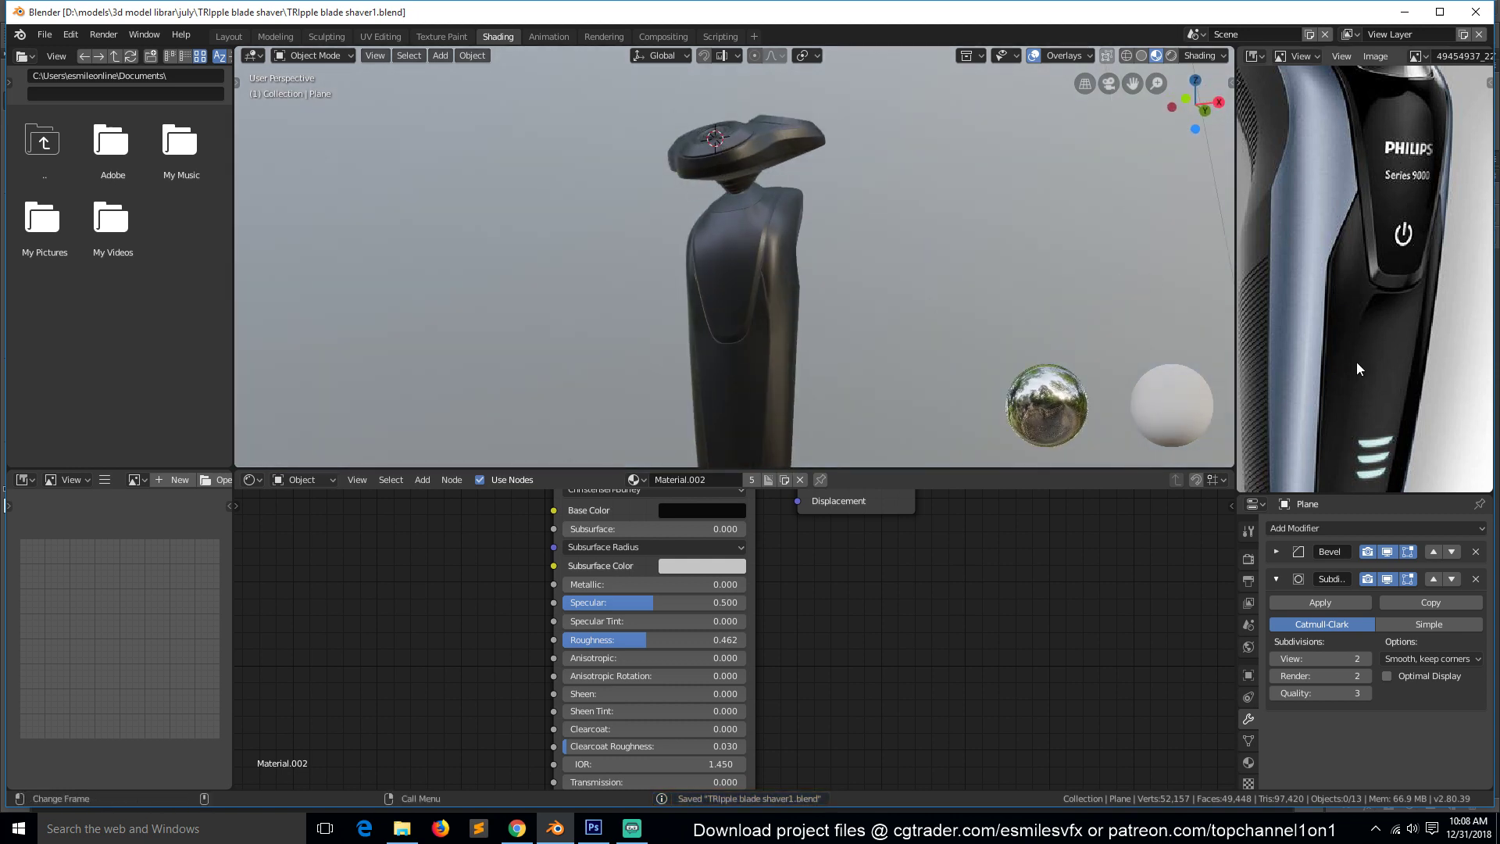
pyautogui.scroll(4, 733, 250)
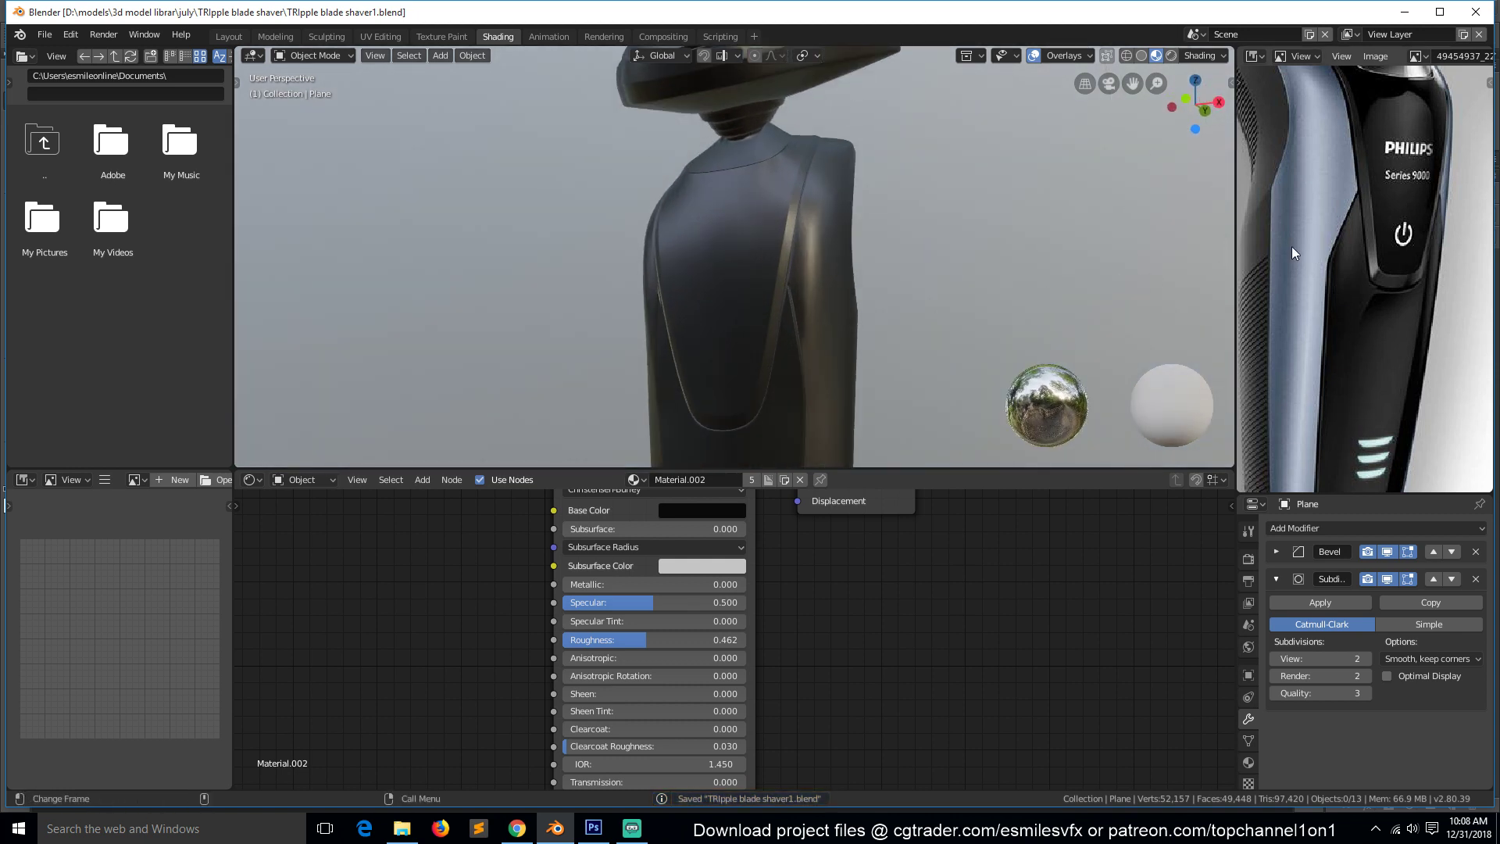
pyautogui.press('Tab')
pyautogui.click(717, 255)
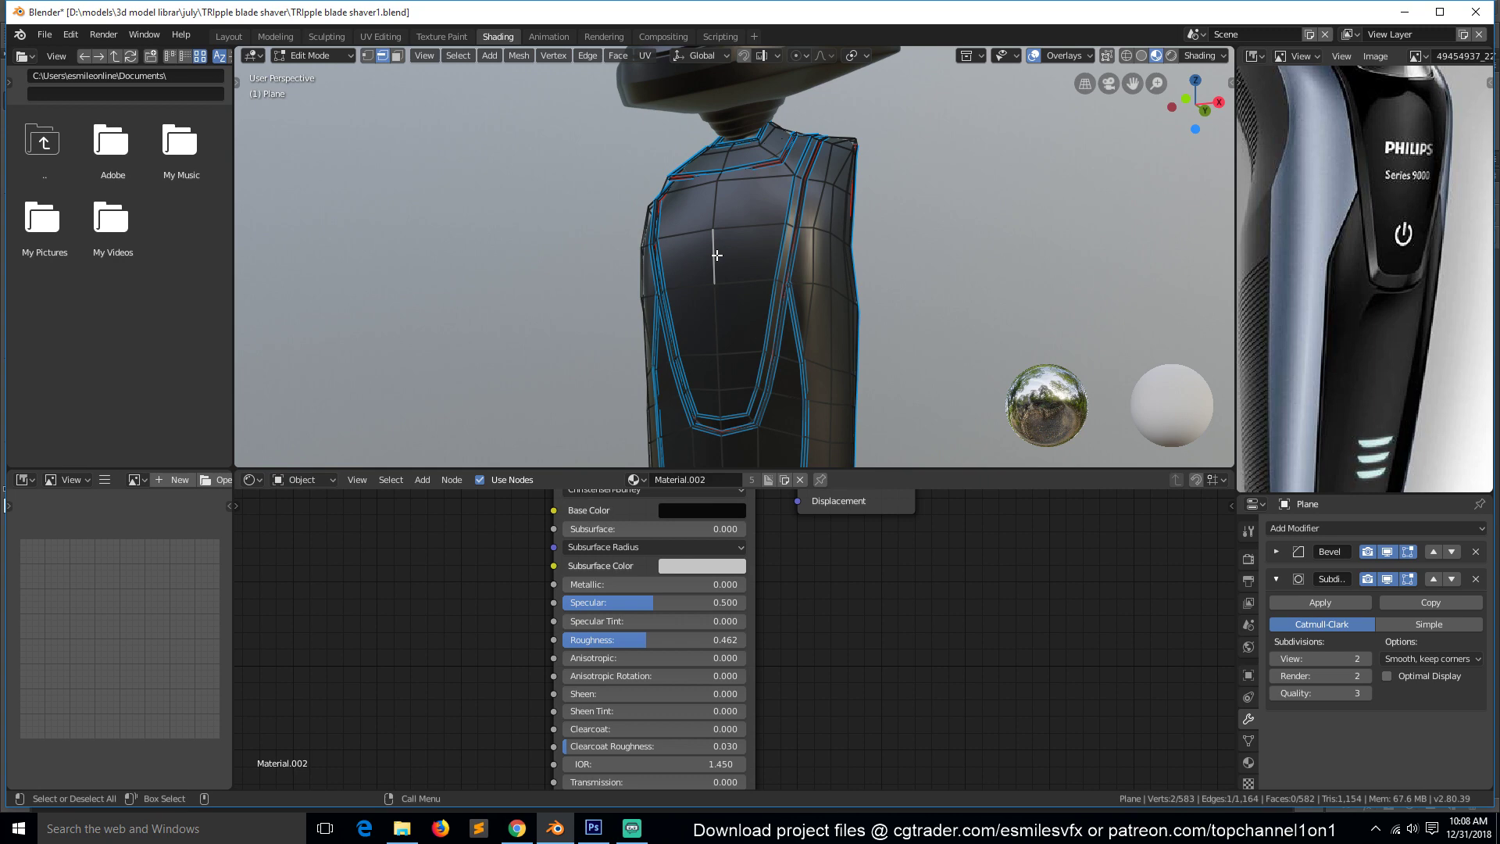
pyautogui.press('3')
pyautogui.click(730, 248)
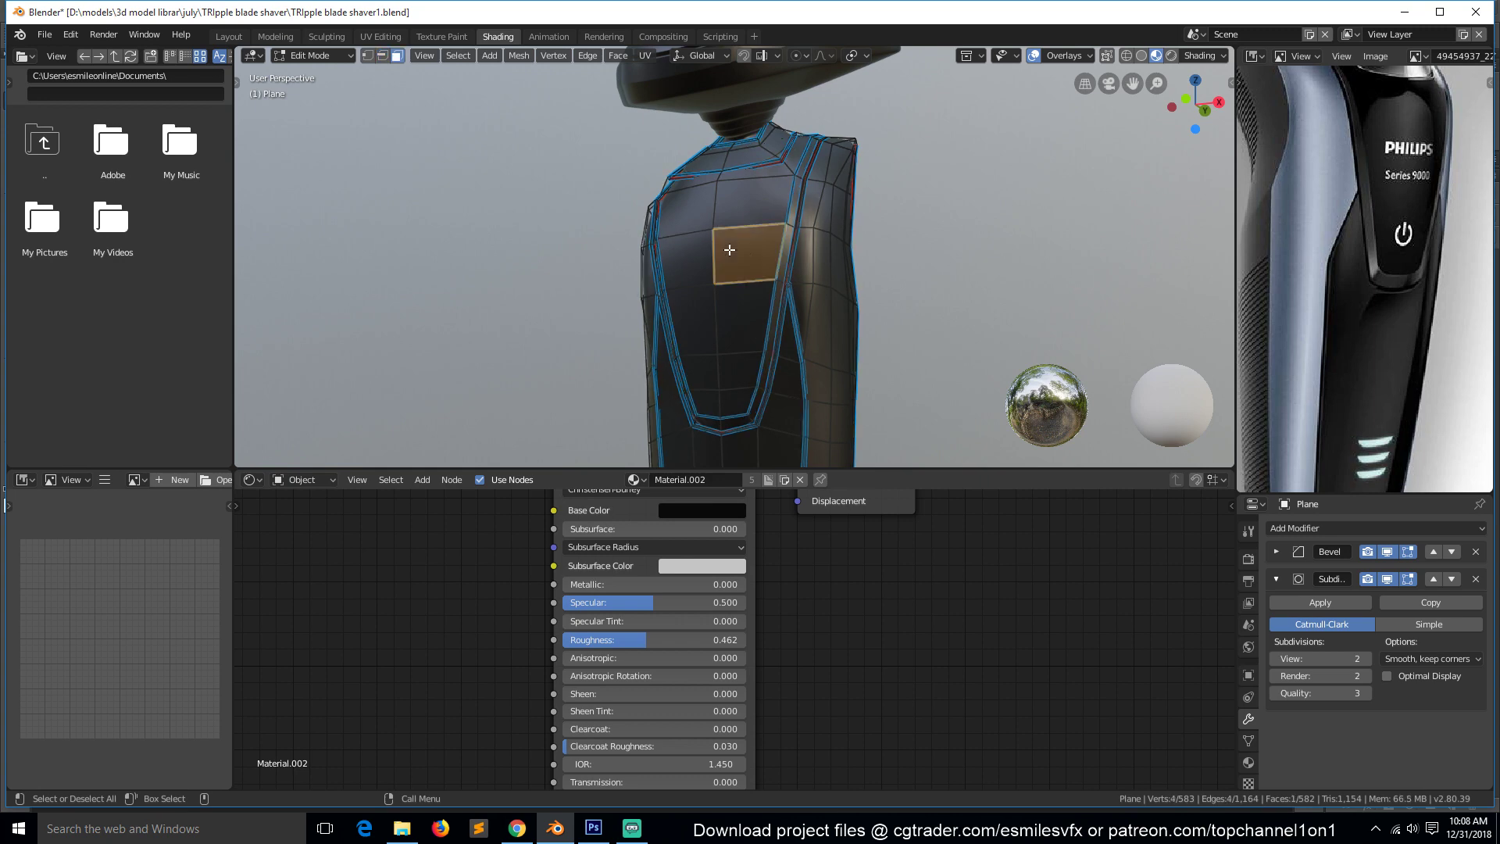
pyautogui.hotkey('ctrl', 'l')
pyautogui.moveTo(720, 249); pyautogui.dragTo(776, 271, button='middle')
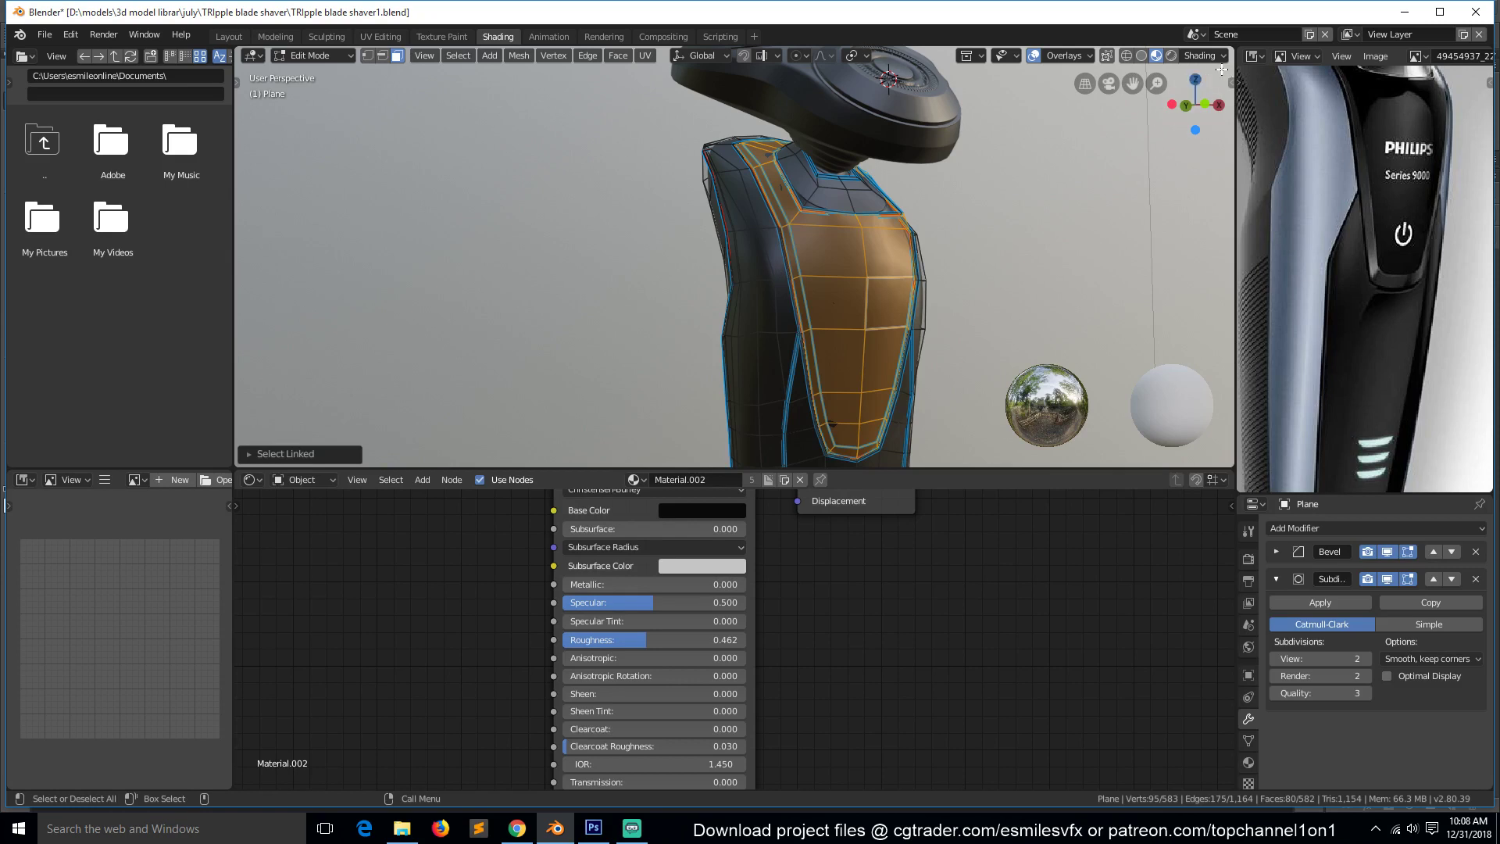
# Start the Shortcut VUr on-screen shortcut display in the 3D viewport.
pyautogui.press('n')
pyautogui.click(1223, 115)
pyautogui.click(1189, 97)
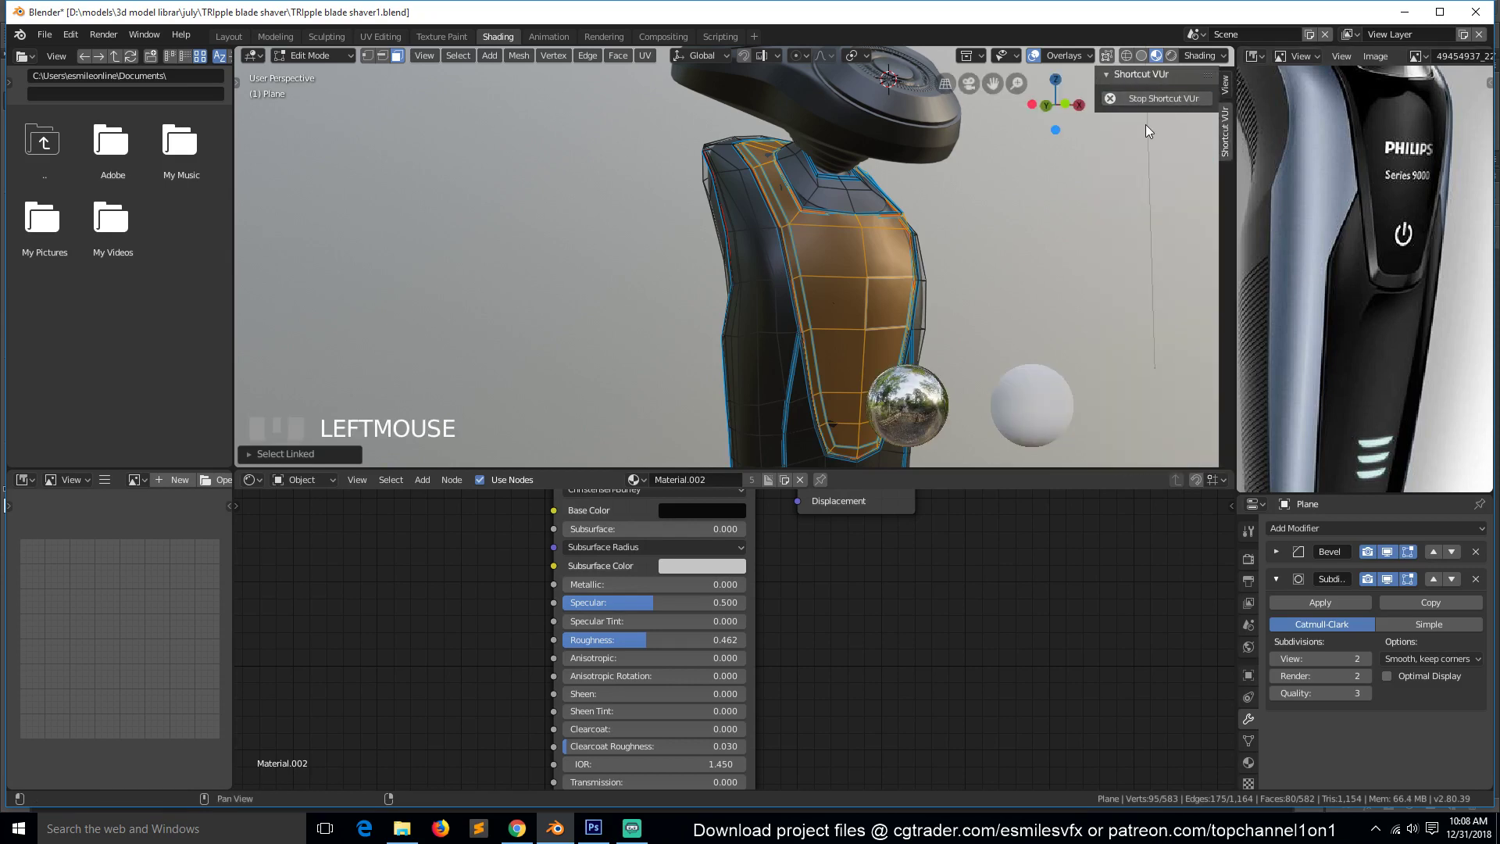
pyautogui.press('n')
# Reselect the whole linked front panel from one of its faces and check the selection around its edges.
pyautogui.click(839, 293)
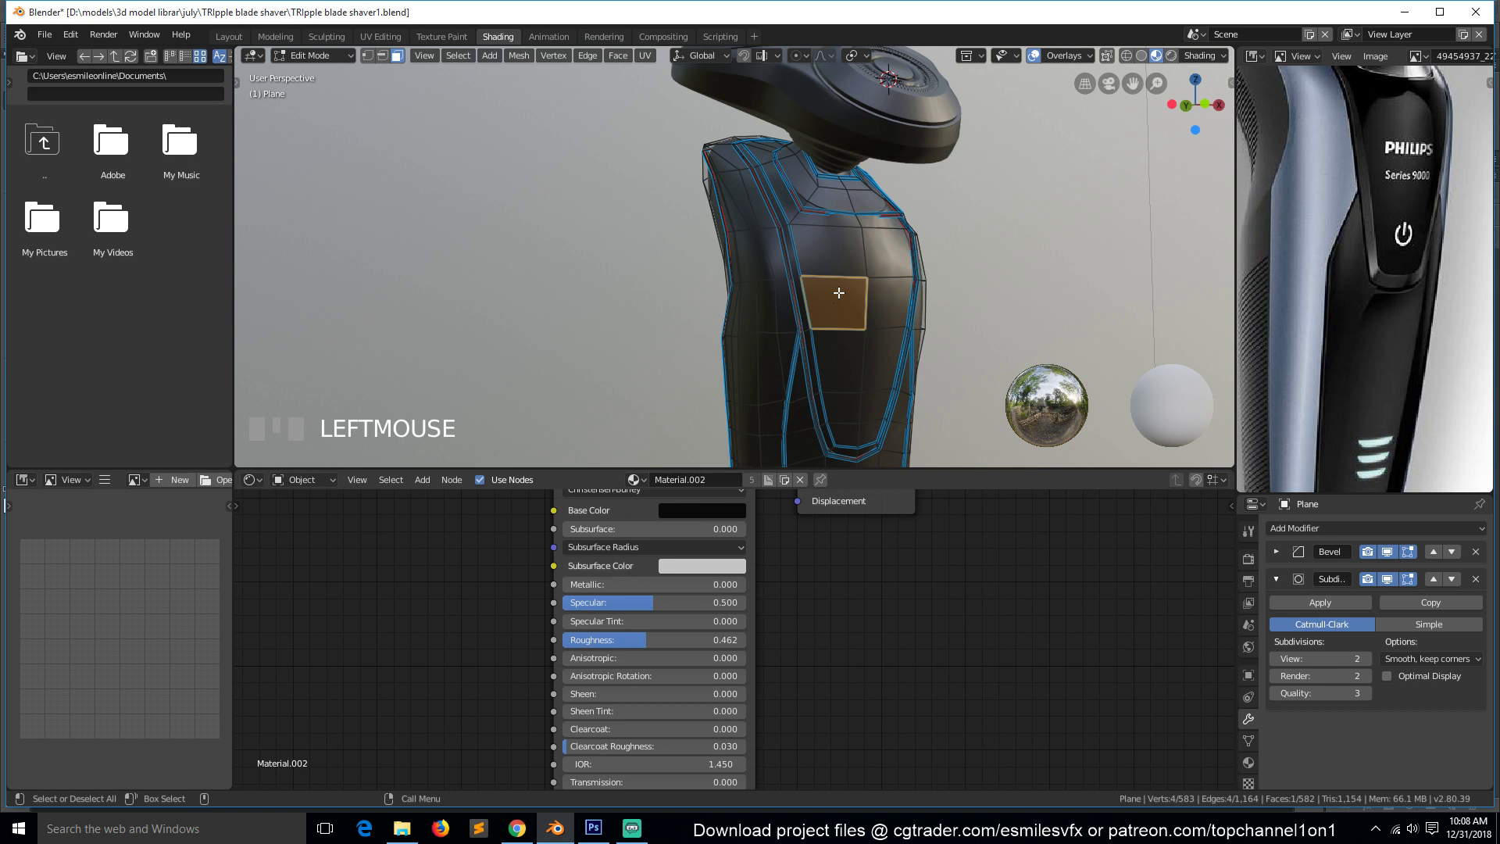
pyautogui.press('l')
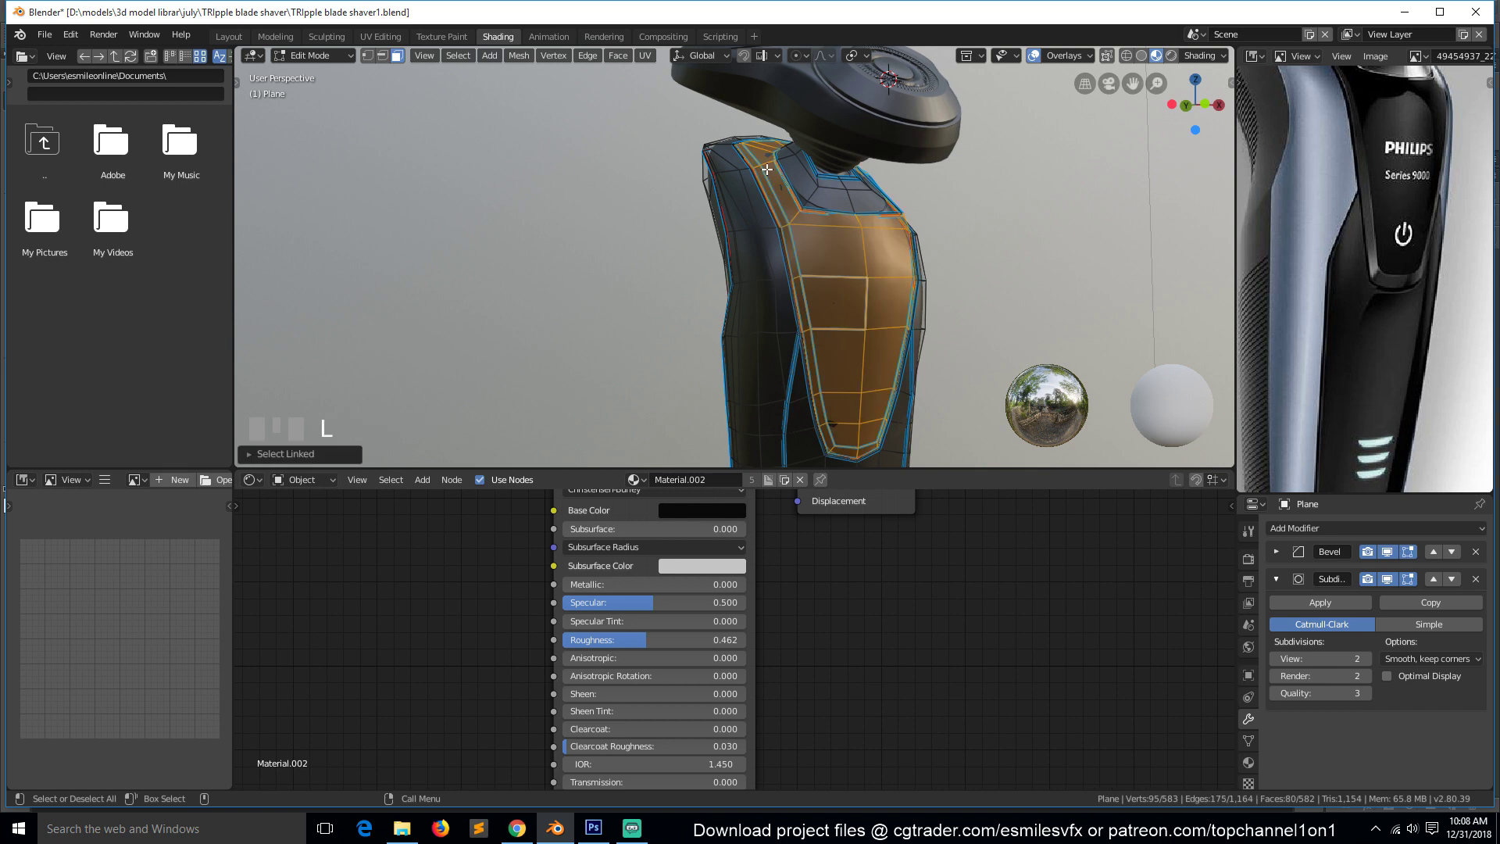
pyautogui.moveTo(894, 298); pyautogui.dragTo(770, 304, button='middle')
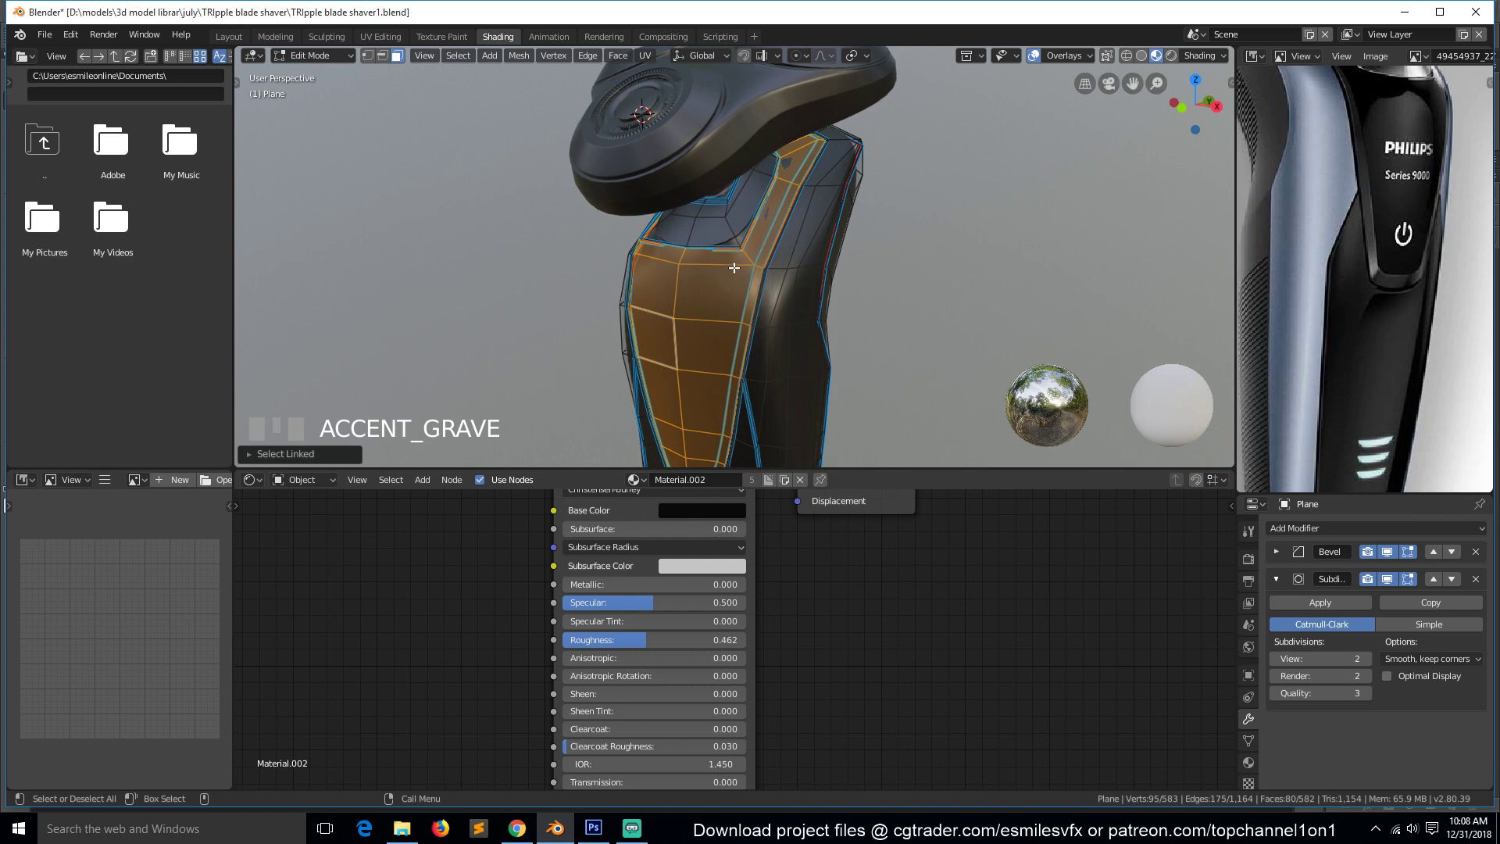
pyautogui.scroll(3, 735, 268)
pyautogui.press('`')
pyautogui.moveTo(735, 268); pyautogui.dragTo(801, 244, button='middle')
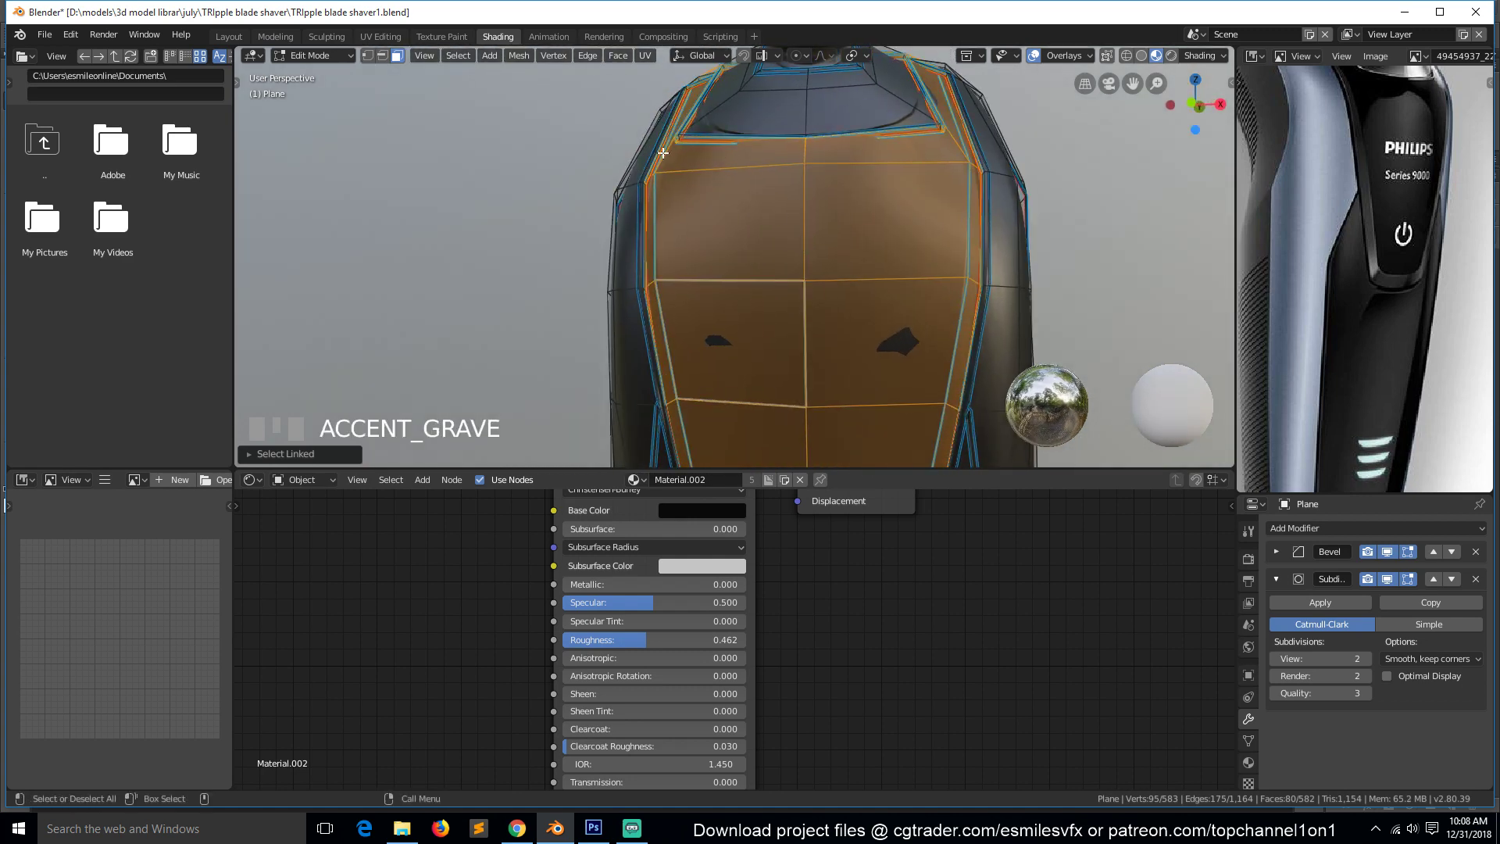
pyautogui.moveTo(664, 152); pyautogui.dragTo(721, 131, button='middle')
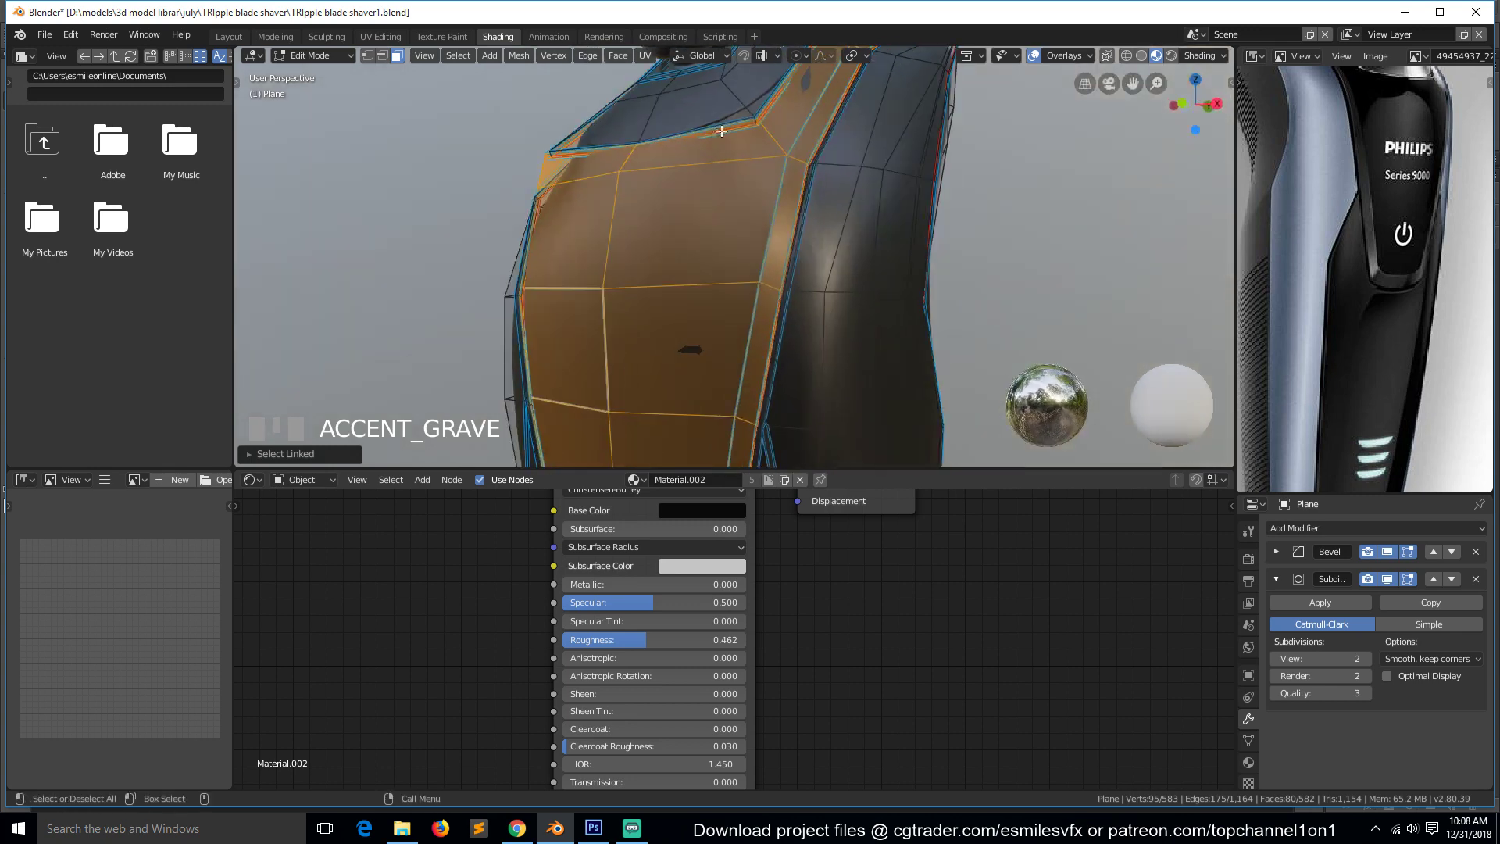
pyautogui.click(731, 182)
pyautogui.press('l')
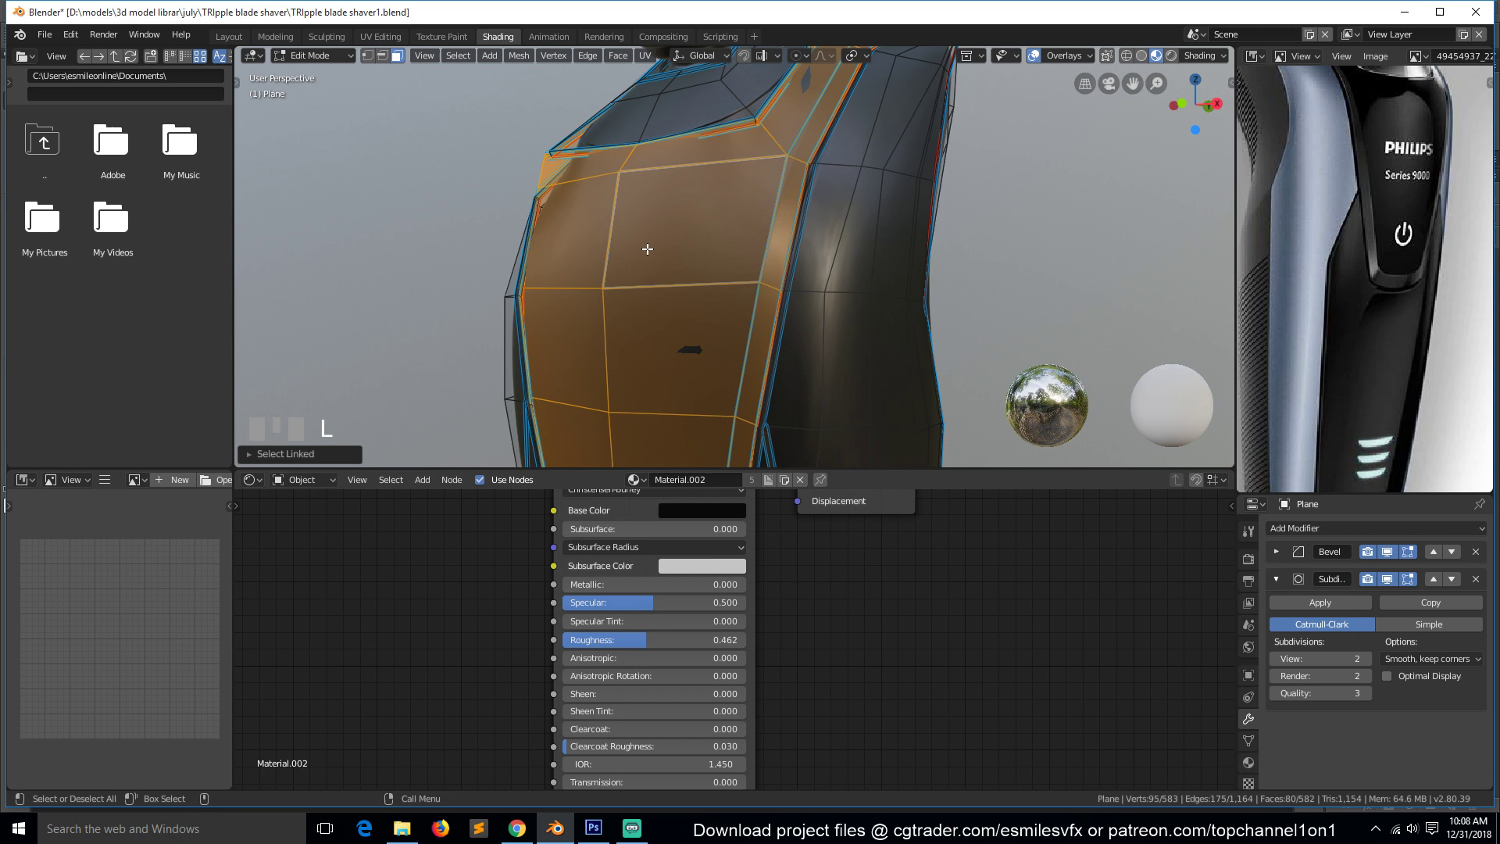
pyautogui.scroll(-1, 648, 249)
pyautogui.press('`')
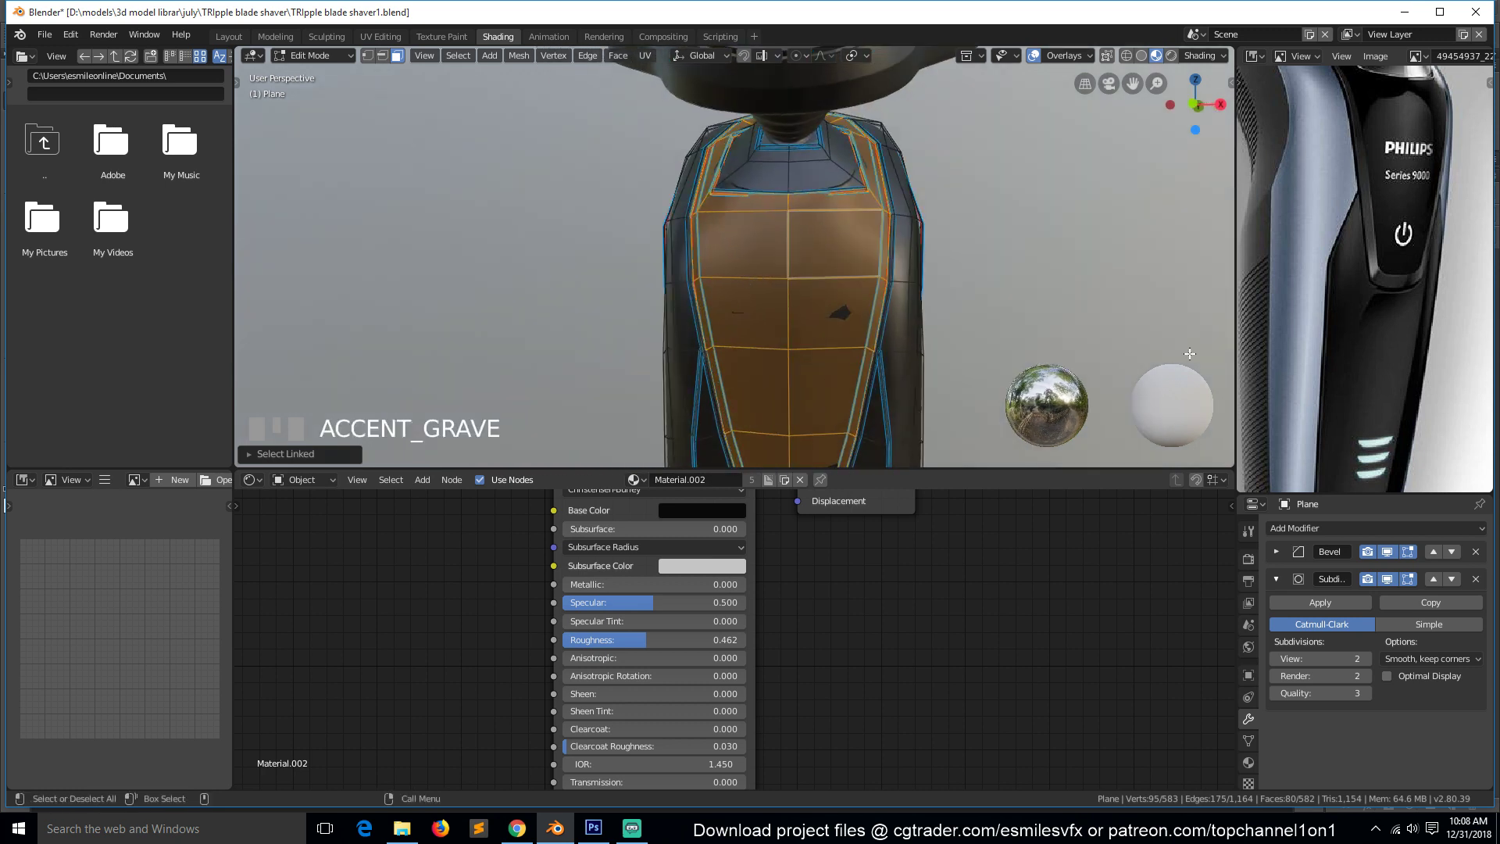
# Add a second material slot to the body and fill it with a single-user copy of Material.002.
pyautogui.click(1248, 762)
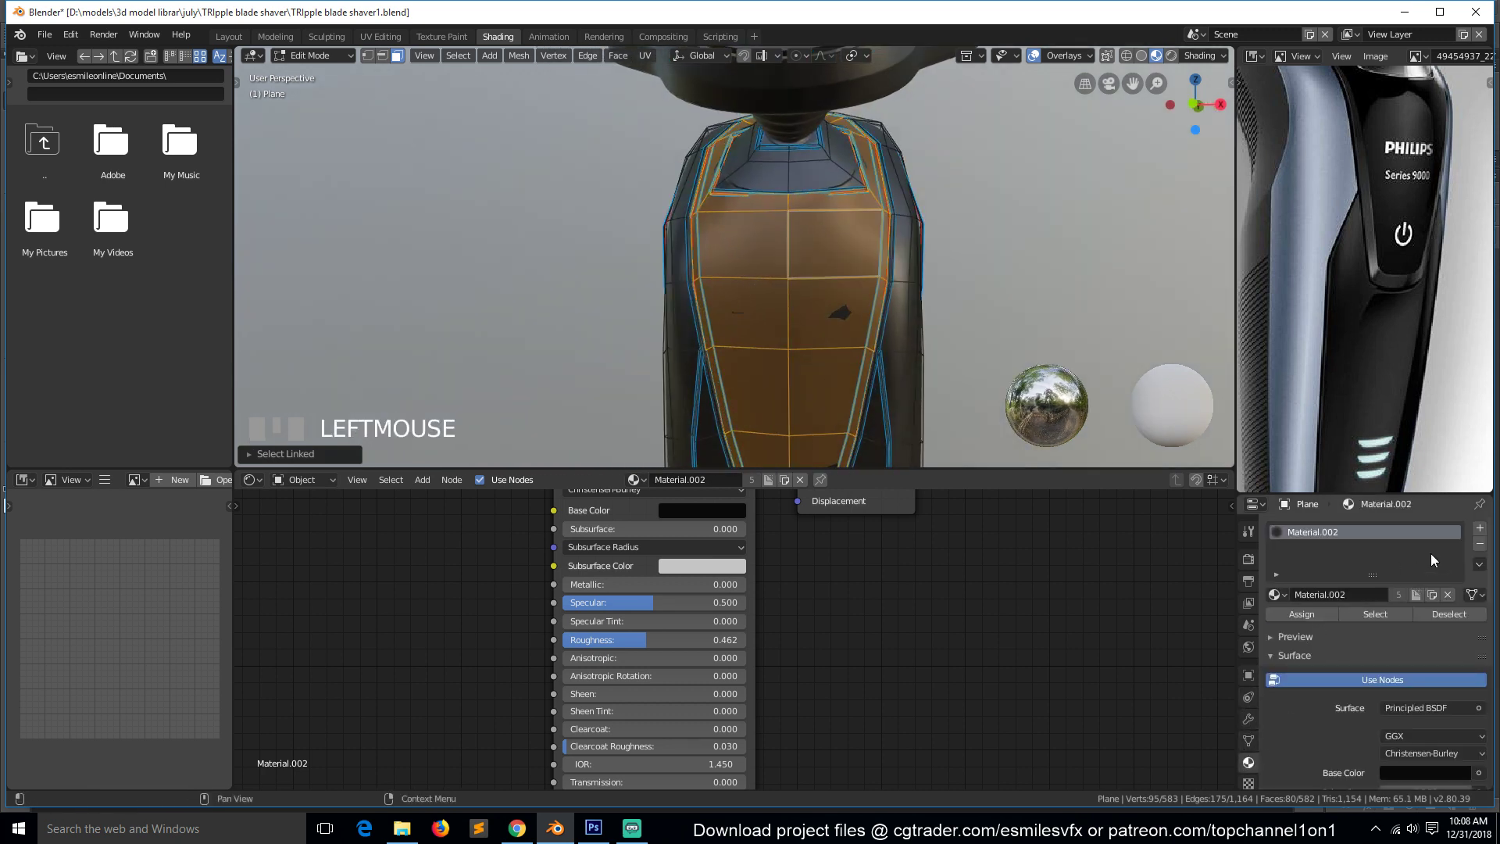
pyautogui.click(1479, 529)
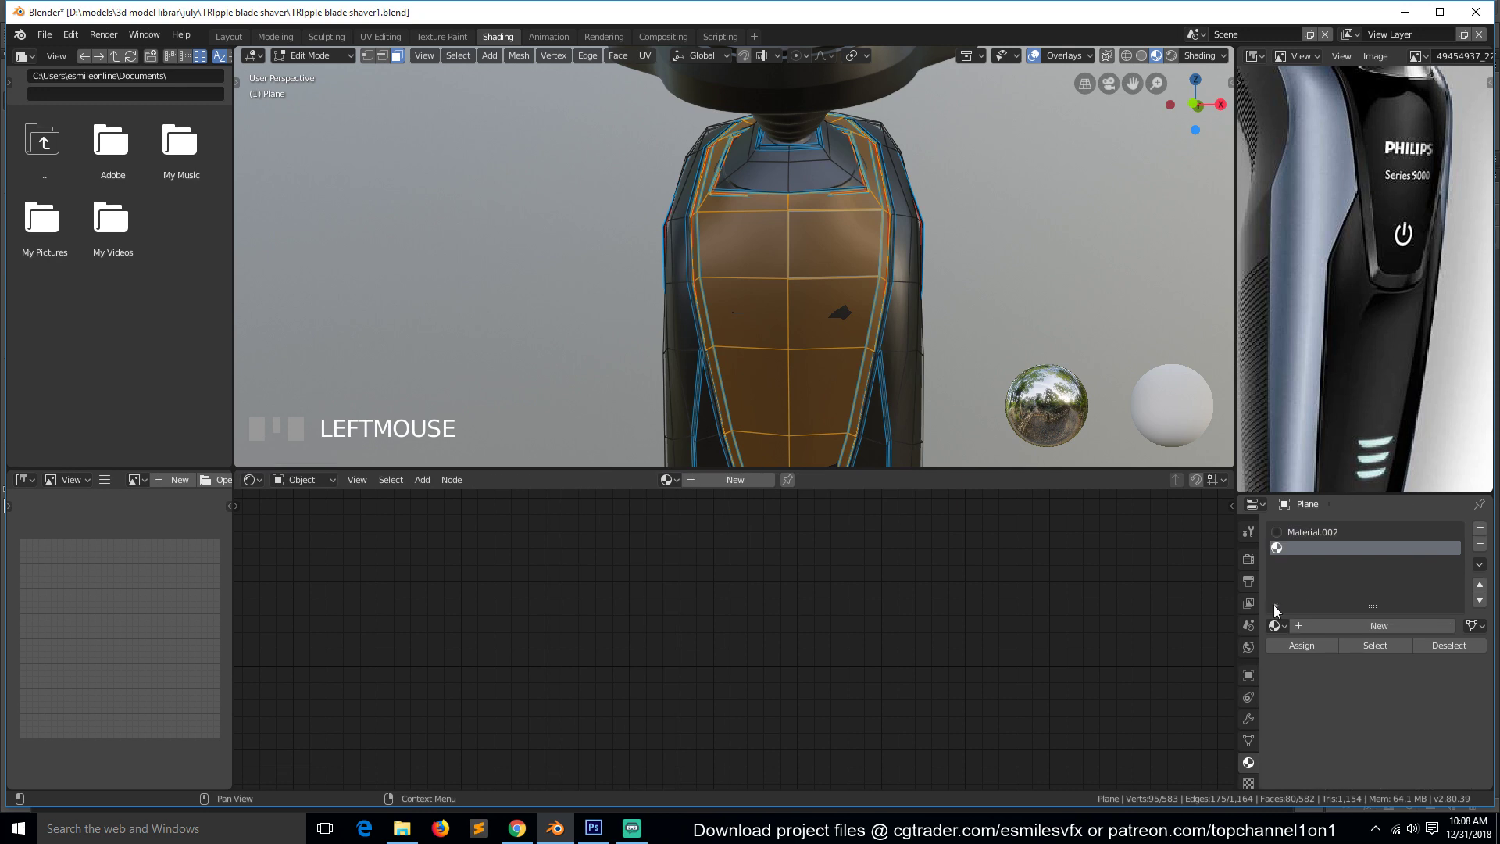
pyautogui.click(1274, 626)
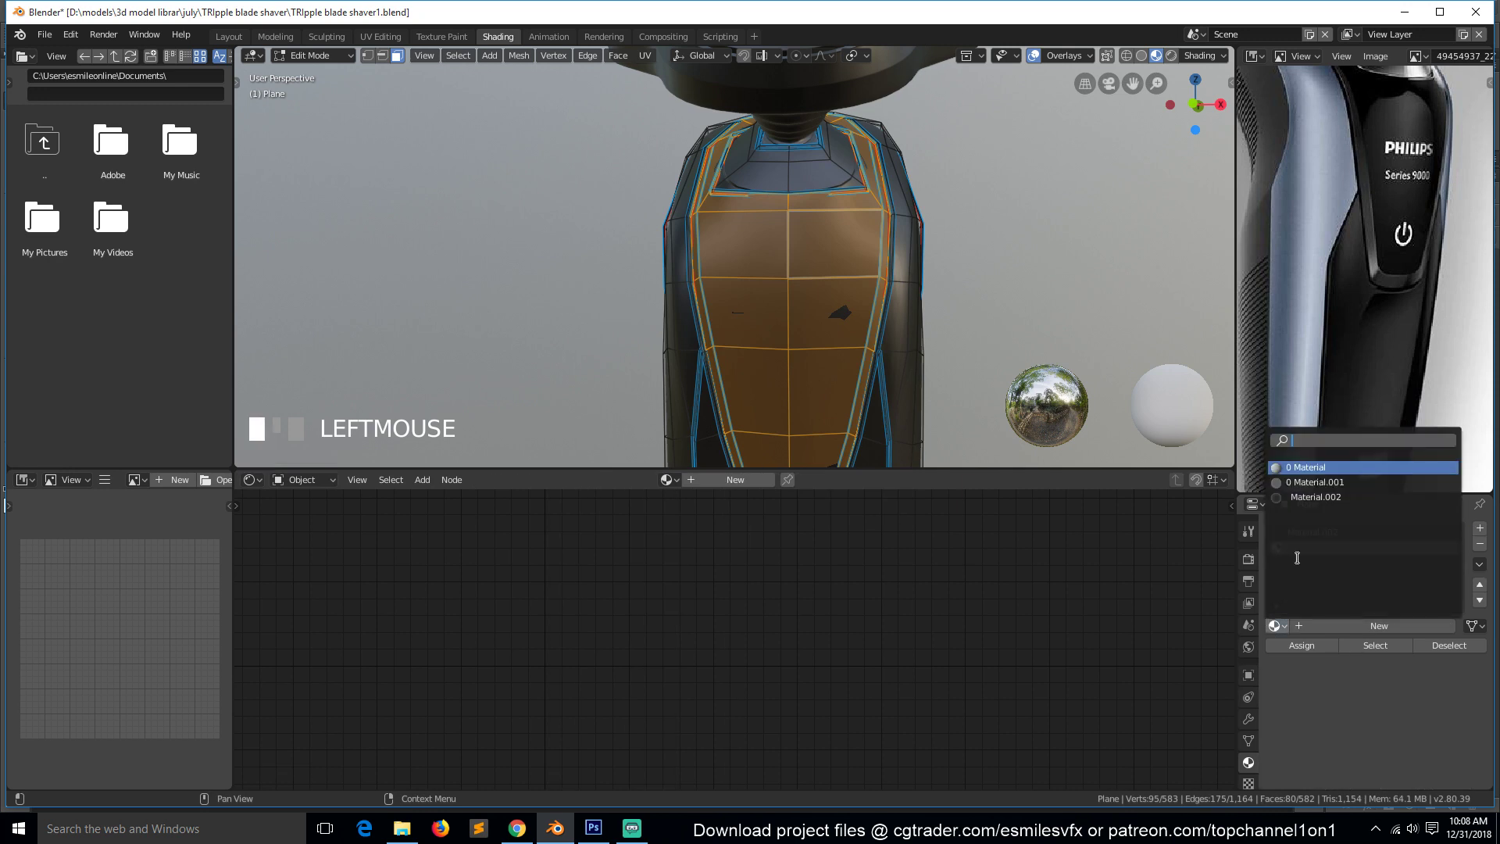
pyautogui.click(1315, 500)
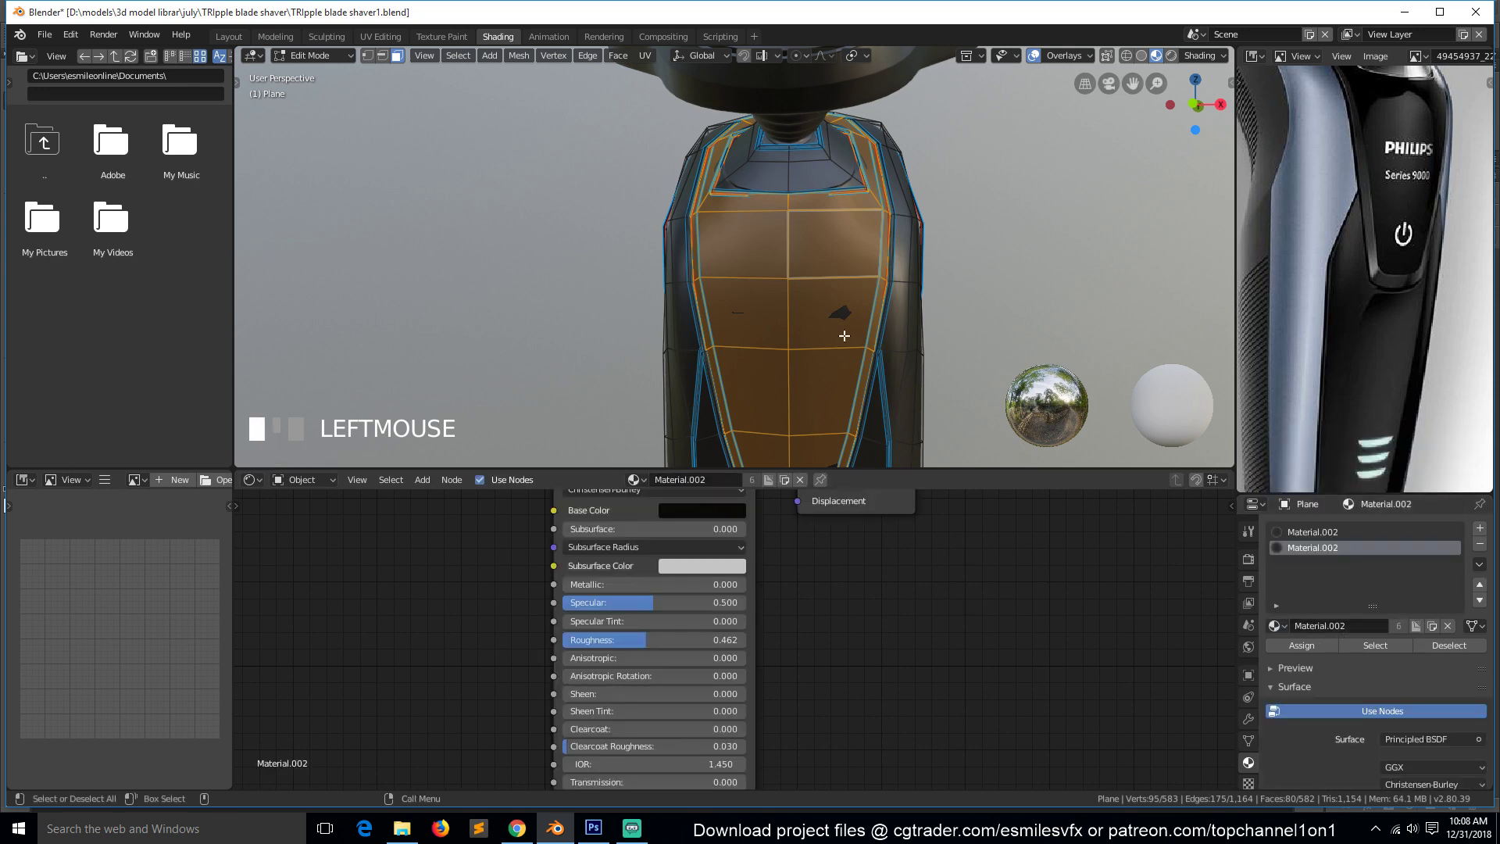
pyautogui.press('Tab')
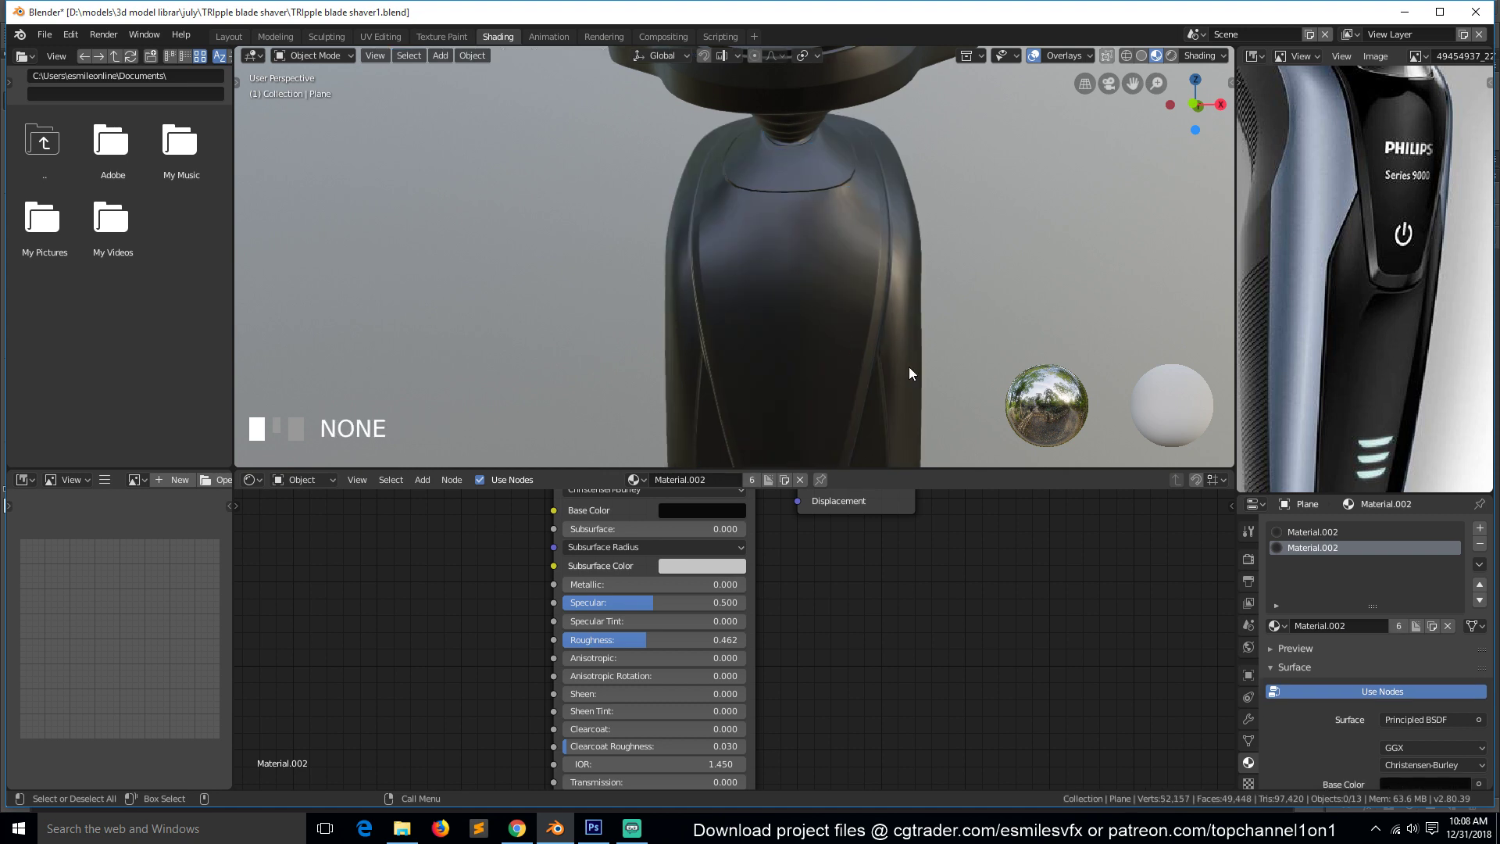
pyautogui.click(1399, 626)
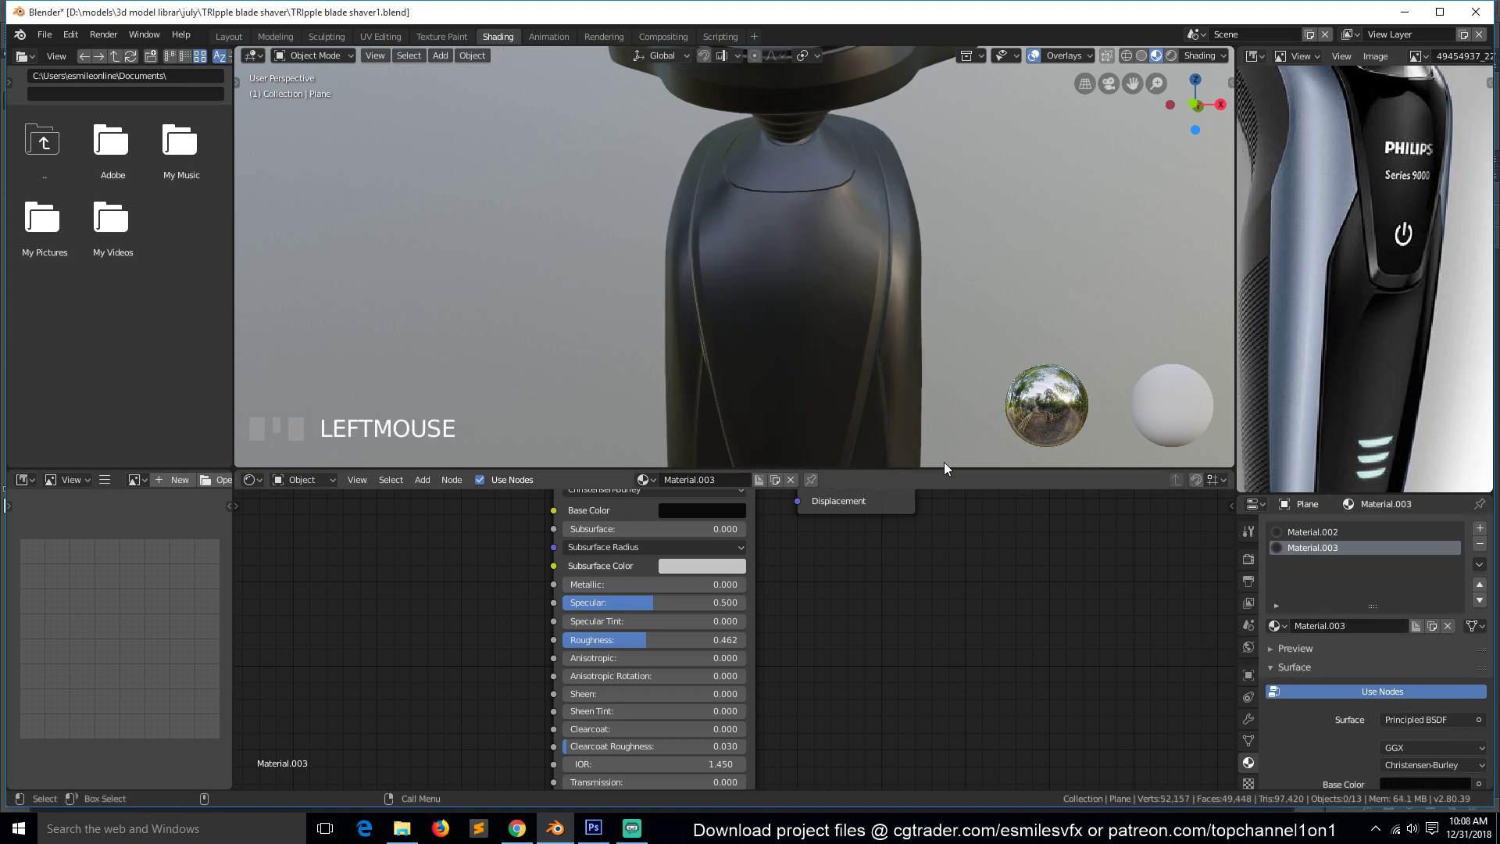
# Set Material.003's roughness to 0.329 and assign the material to the selected front panel faces of the body.
pyautogui.press('Tab')
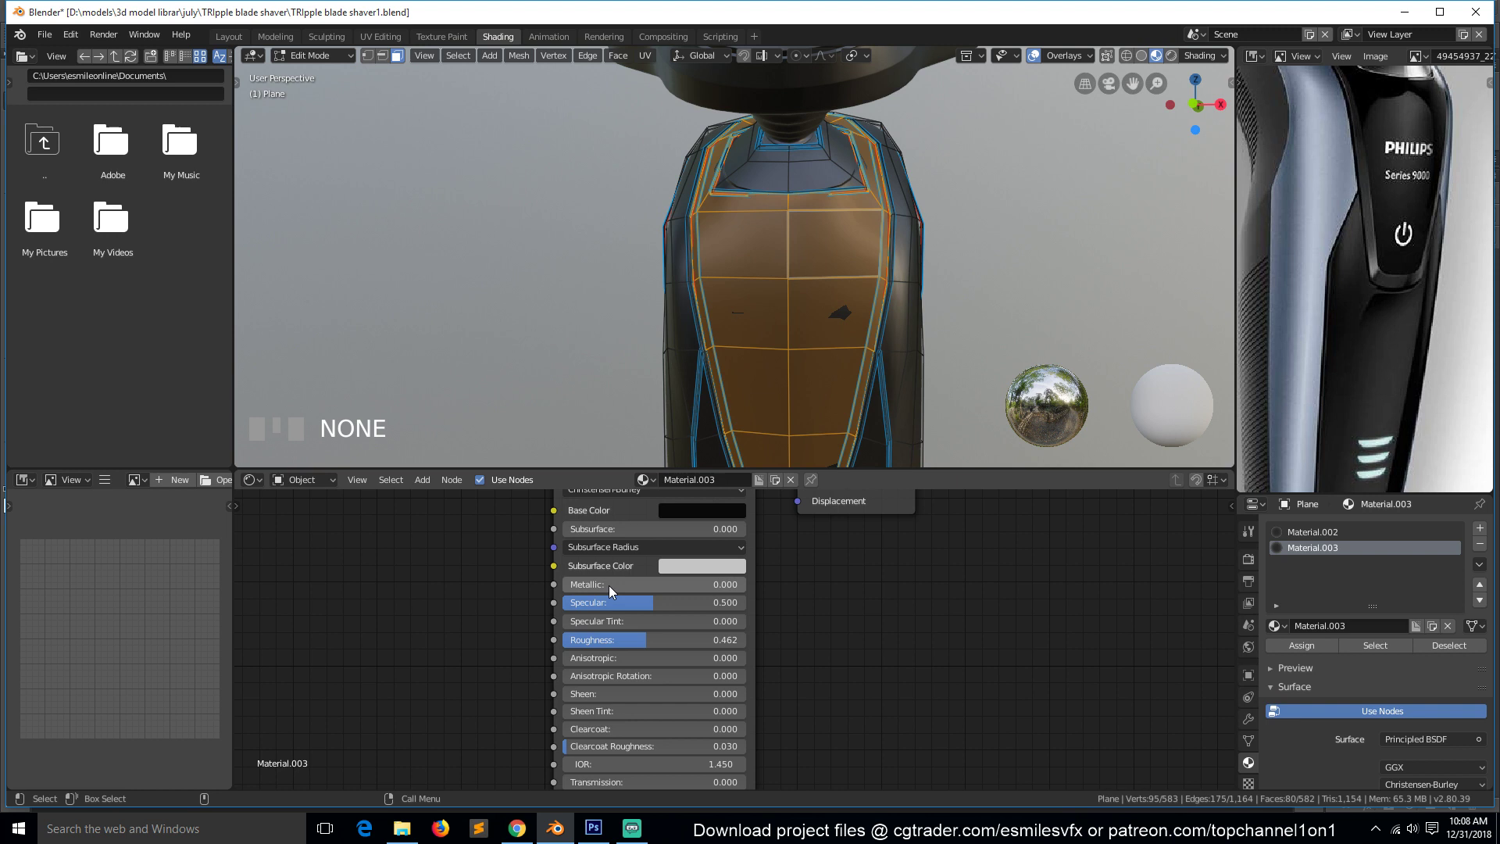
pyautogui.moveTo(628, 640); pyautogui.dragTo(604, 639)
pyautogui.scroll(-3, 844, 682)
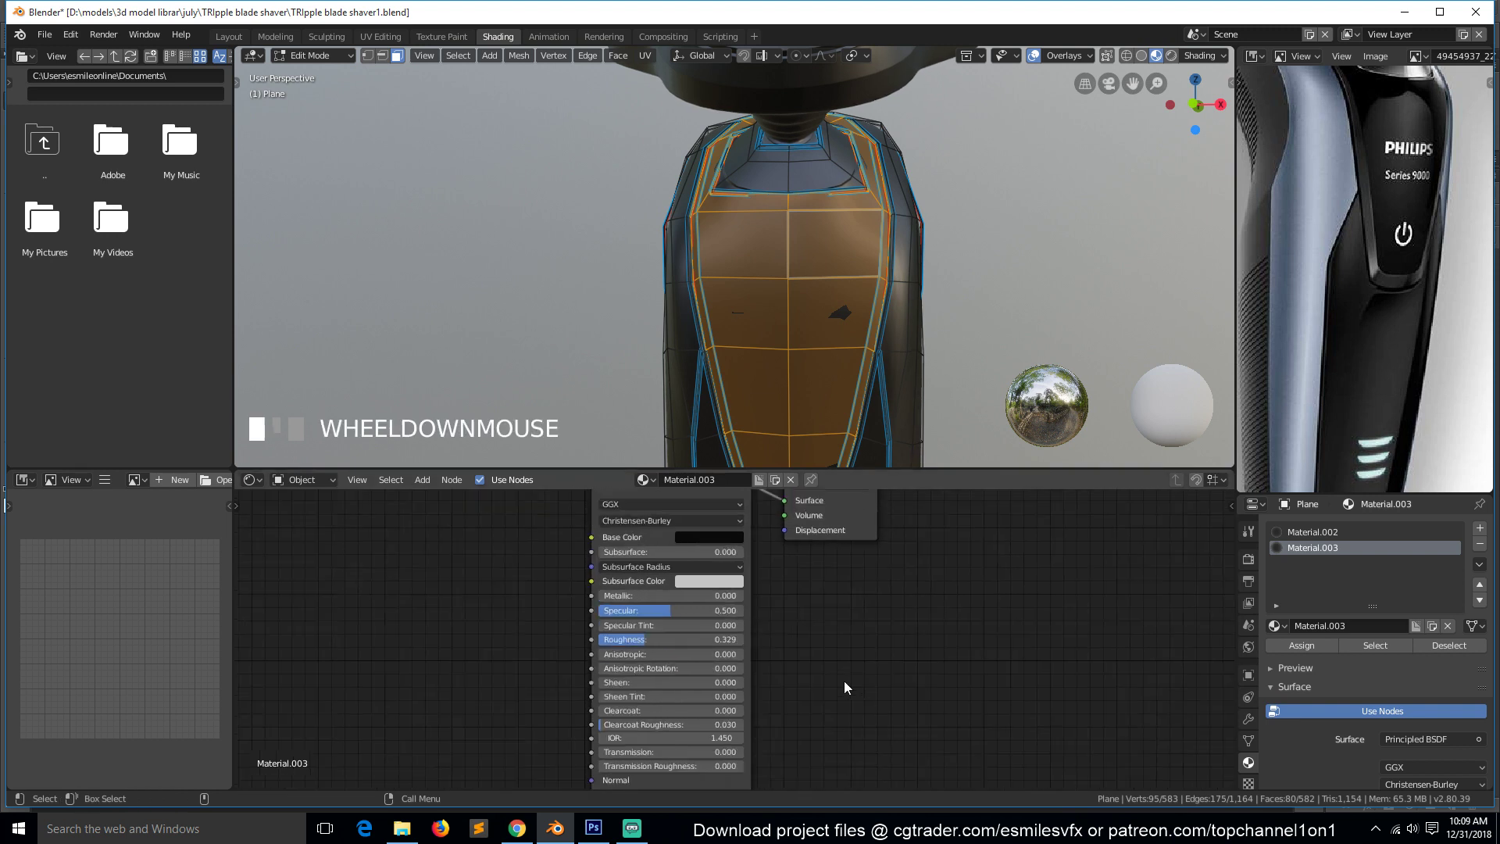
pyautogui.click(1309, 641)
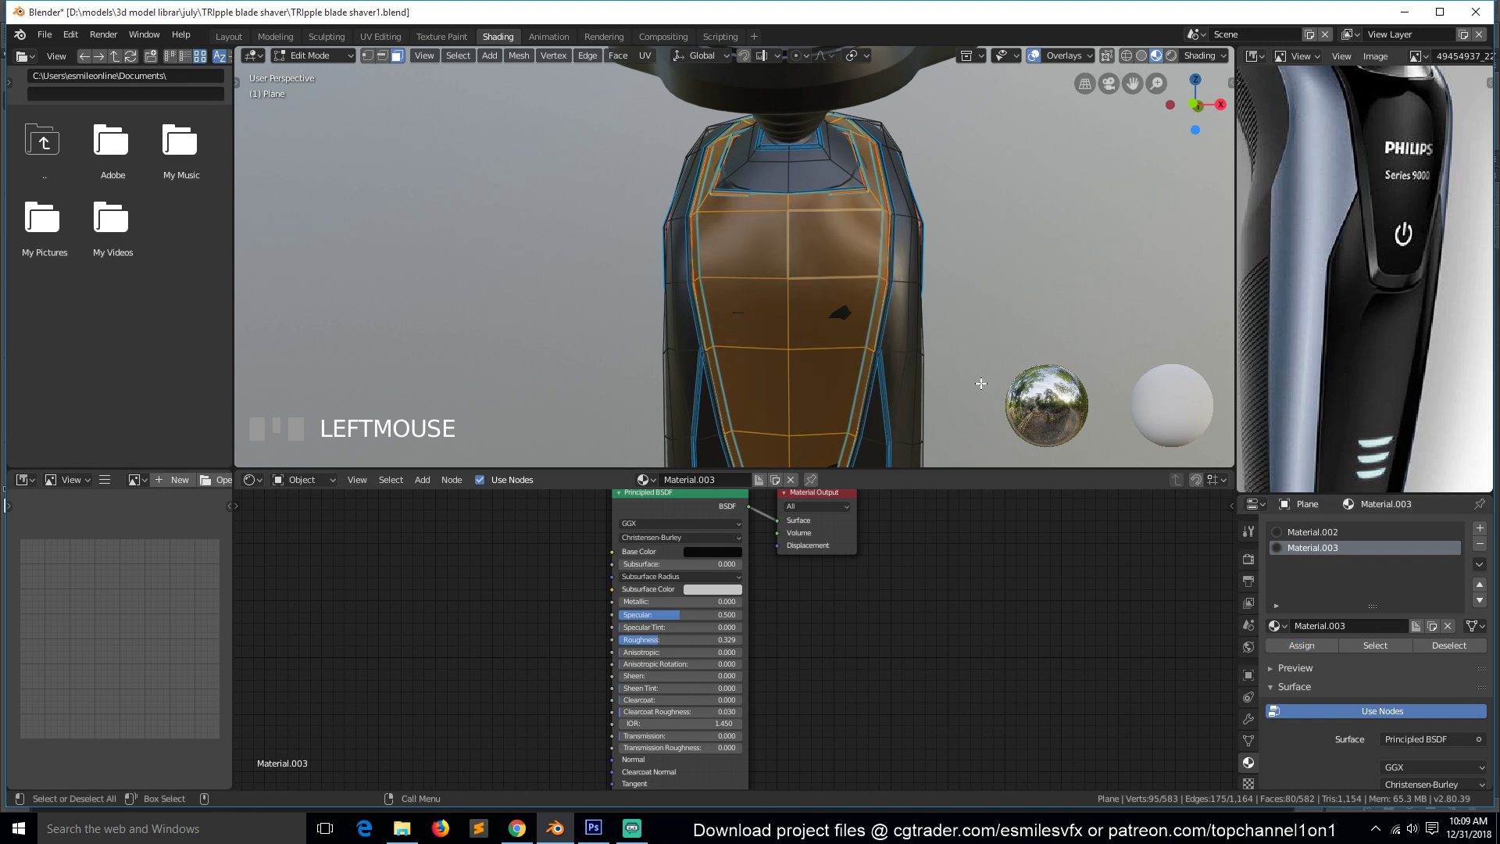
pyautogui.press('`')
pyautogui.moveTo(878, 381); pyautogui.dragTo(910, 349, button='middle')
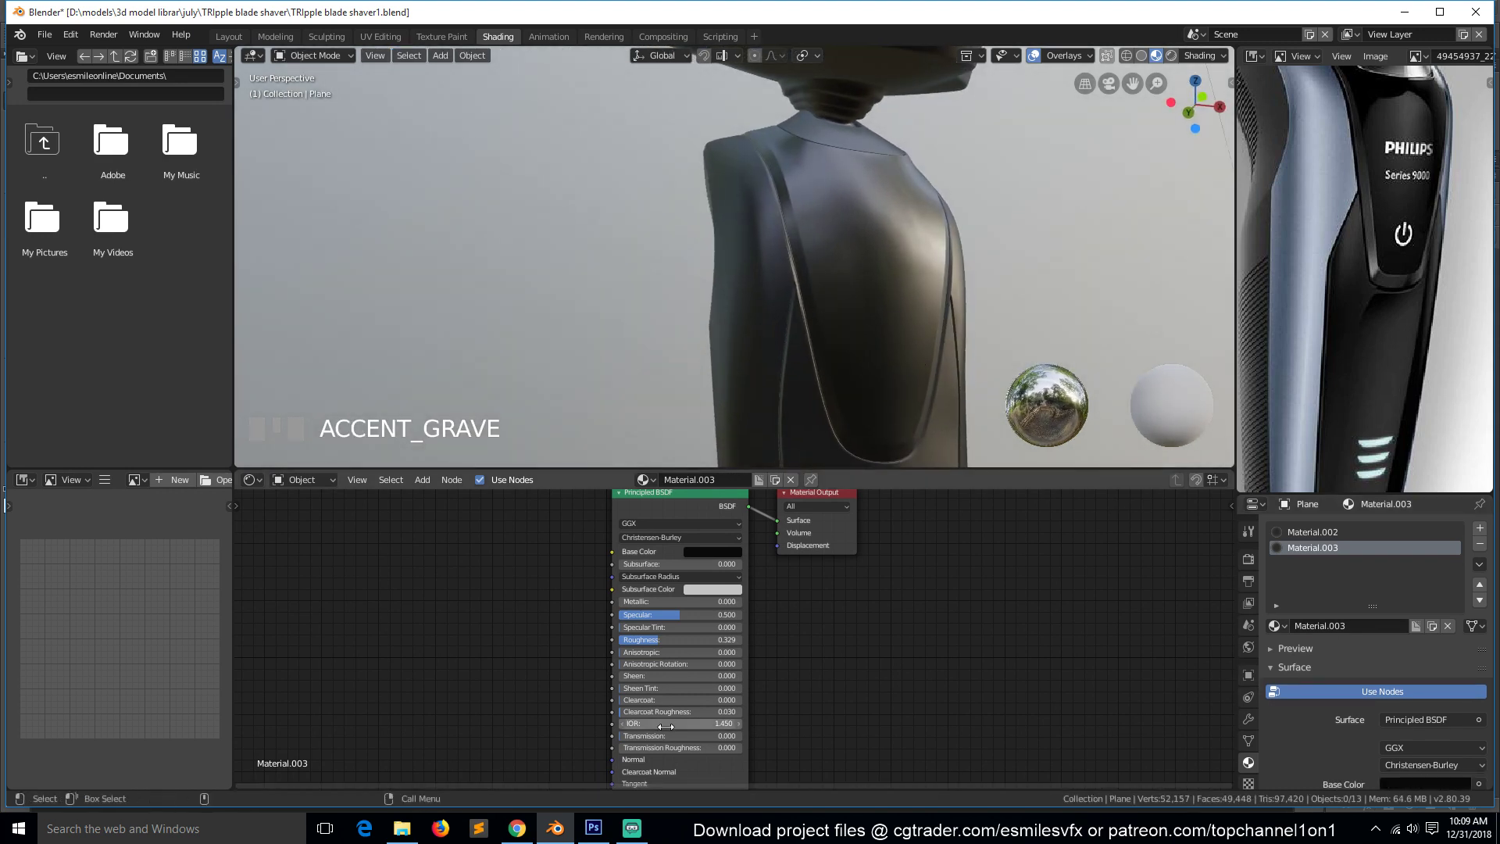
# Raise the clearcoat of the front panel material to 1.000 and save the file.
pyautogui.moveTo(659, 700); pyautogui.dragTo(790, 697)
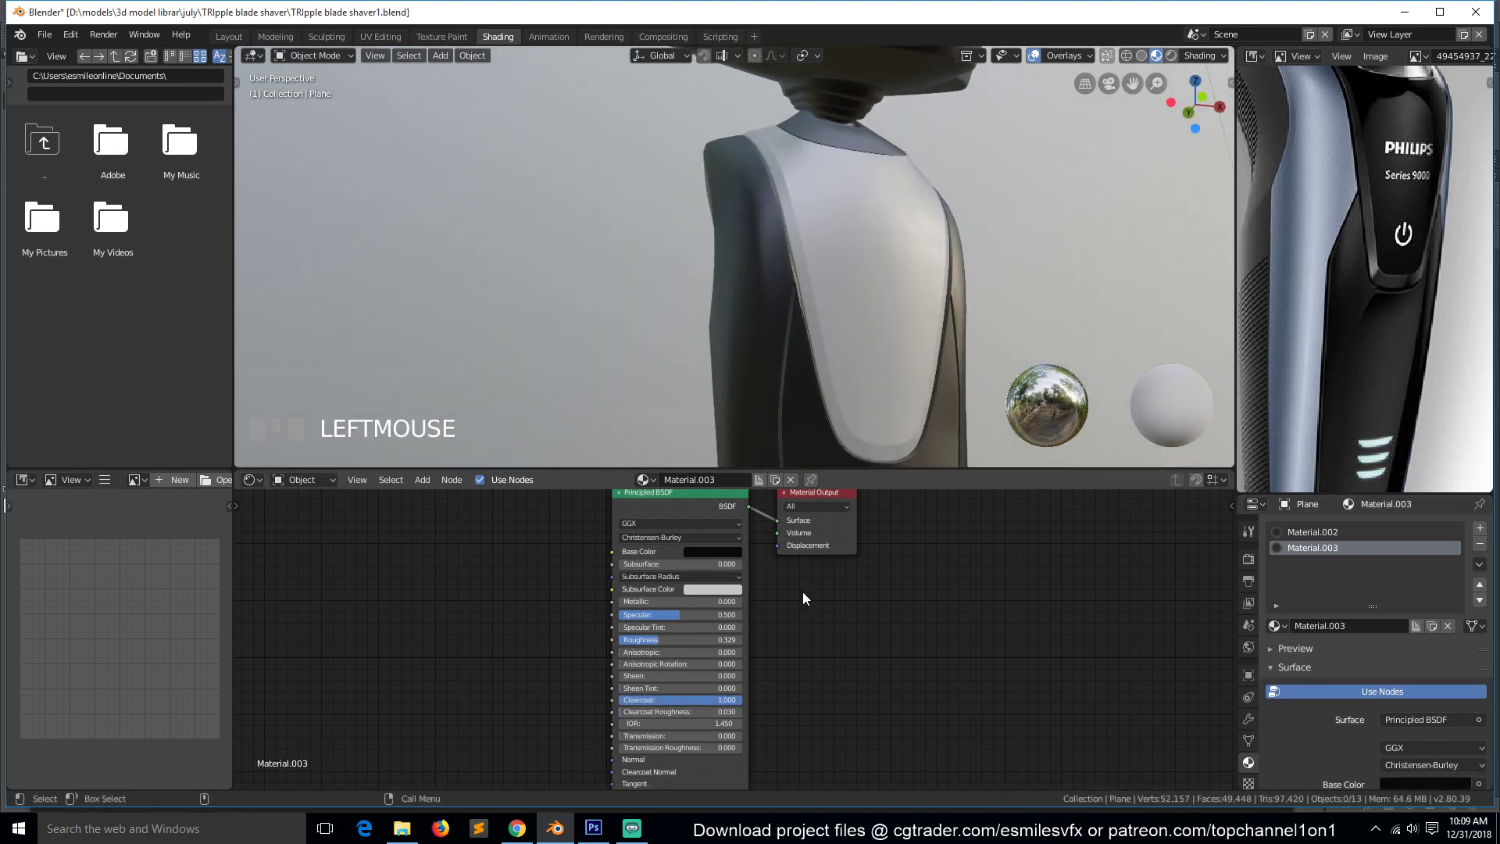
pyautogui.click(884, 420)
pyautogui.press('`')
pyautogui.moveTo(883, 420)
pyautogui.mouseDown(button='middle')
pyautogui.moveTo(909, 402)
pyautogui.moveTo(826, 423)
pyautogui.moveTo(867, 447)
pyautogui.moveTo(928, 410)
pyautogui.moveTo(921, 396)
pyautogui.moveTo(855, 418)
pyautogui.moveTo(905, 469)
pyautogui.moveTo(828, 387)
pyautogui.moveTo(707, 389)
pyautogui.moveTo(735, 423)
pyautogui.moveTo(851, 420)
pyautogui.moveTo(864, 405)
pyautogui.mouseUp(button='middle')
pyautogui.hotkey('ctrl', 's')
pyautogui.hotkey('ctrl', 's')
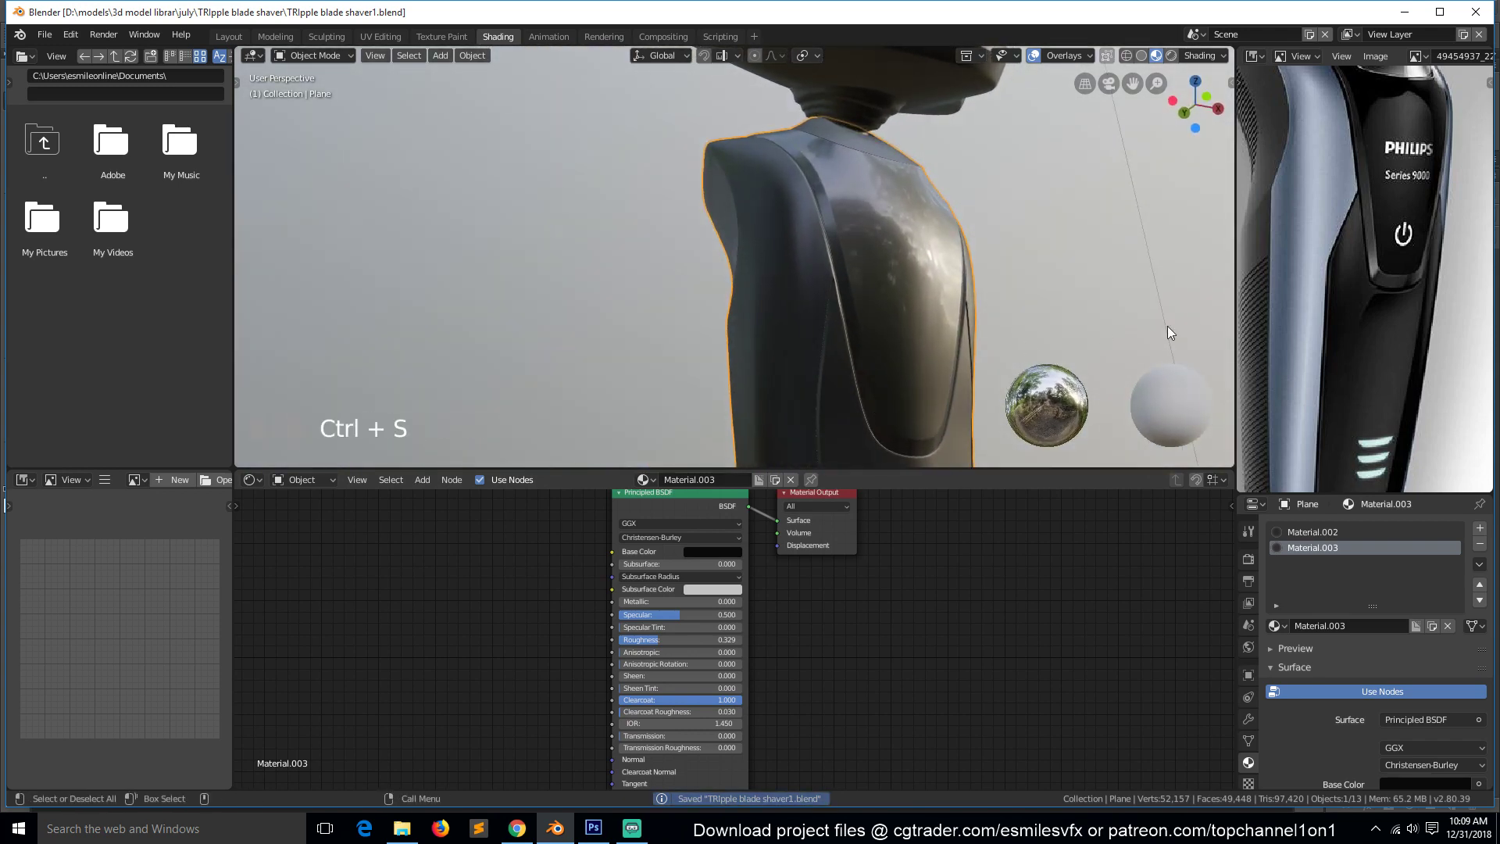
# Lower the front panel material's roughness to 0.210 and save the file.
pyautogui.scroll(-3, 1365, 313)
pyautogui.press('`')
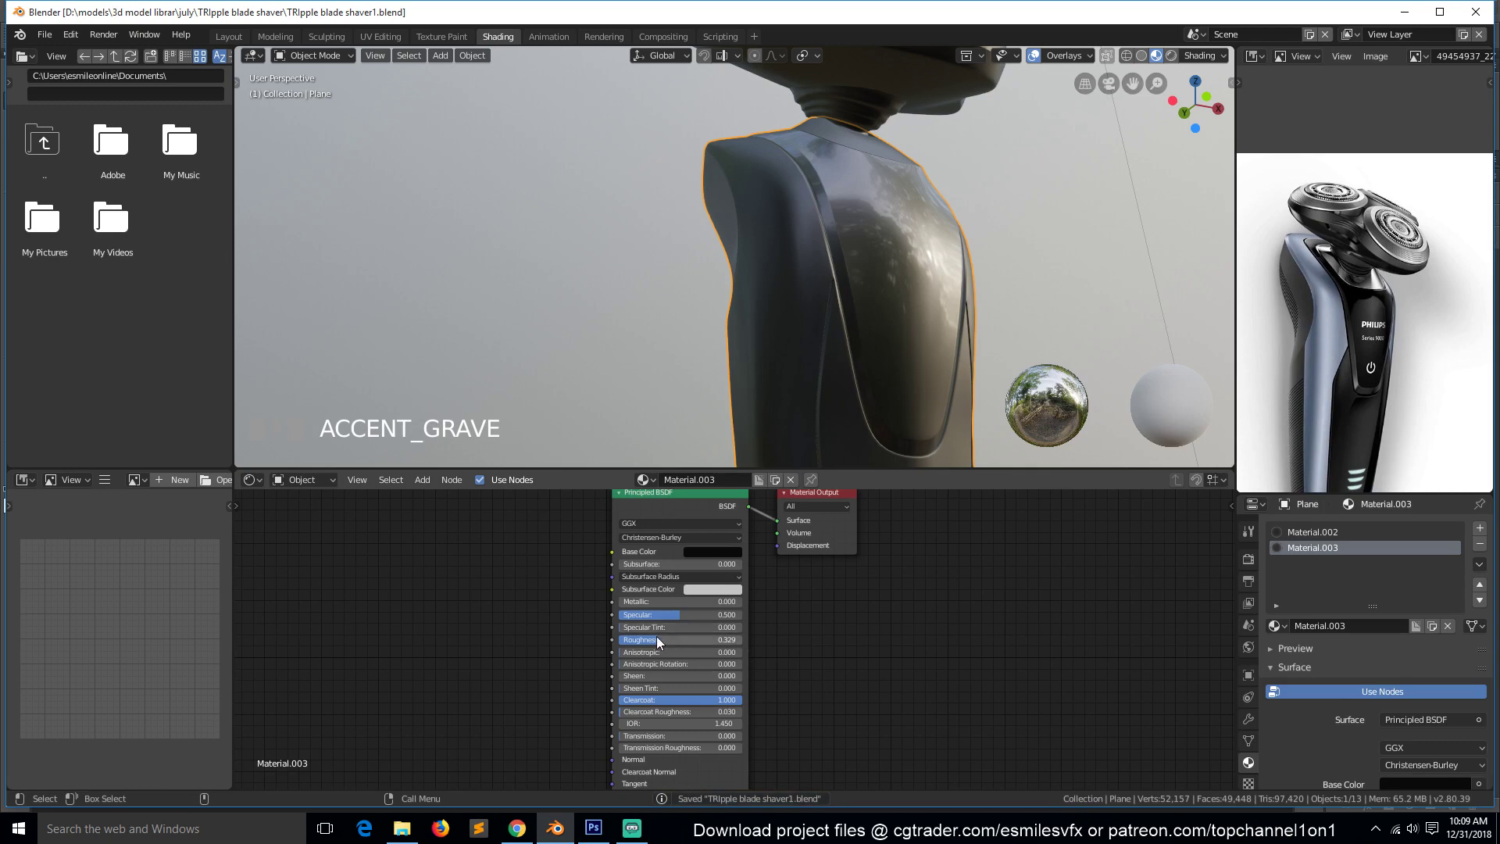
pyautogui.moveTo(650, 634); pyautogui.dragTo(629, 638)
pyautogui.hotkey('ctrl', 's')
pyautogui.moveTo(1015, 298); pyautogui.dragTo(908, 275, button='middle')
pyautogui.hotkey('ctrl', 's')
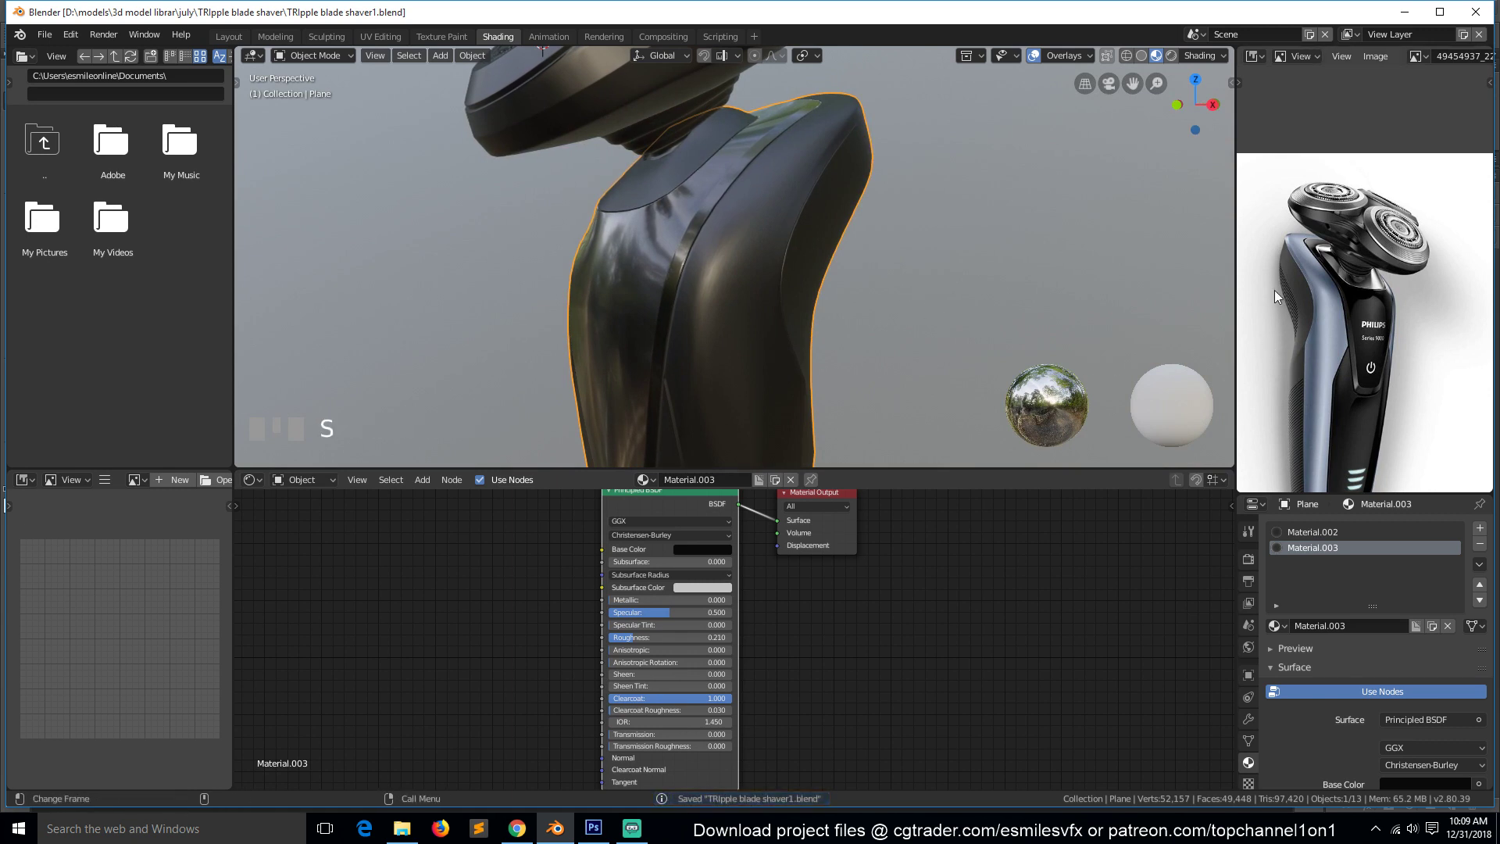
# Select all linked faces of the collar piece at the top of the body, just below the shaver neck, in Edit Mode.
pyautogui.scroll(3, 1292, 291)
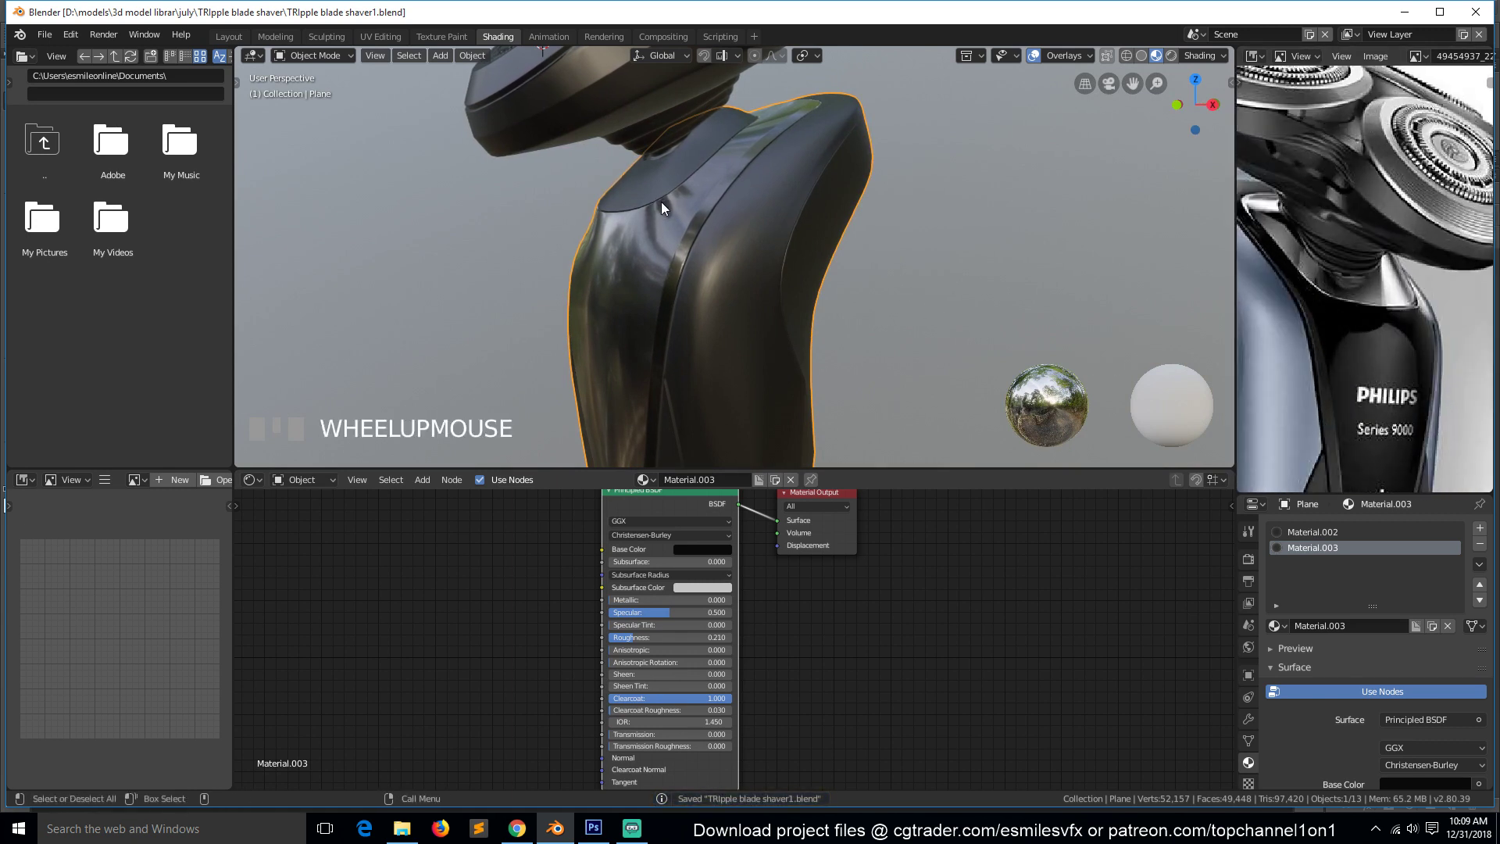
pyautogui.moveTo(662, 202); pyautogui.dragTo(681, 207)
pyautogui.click(672, 180)
pyautogui.press('Tab')
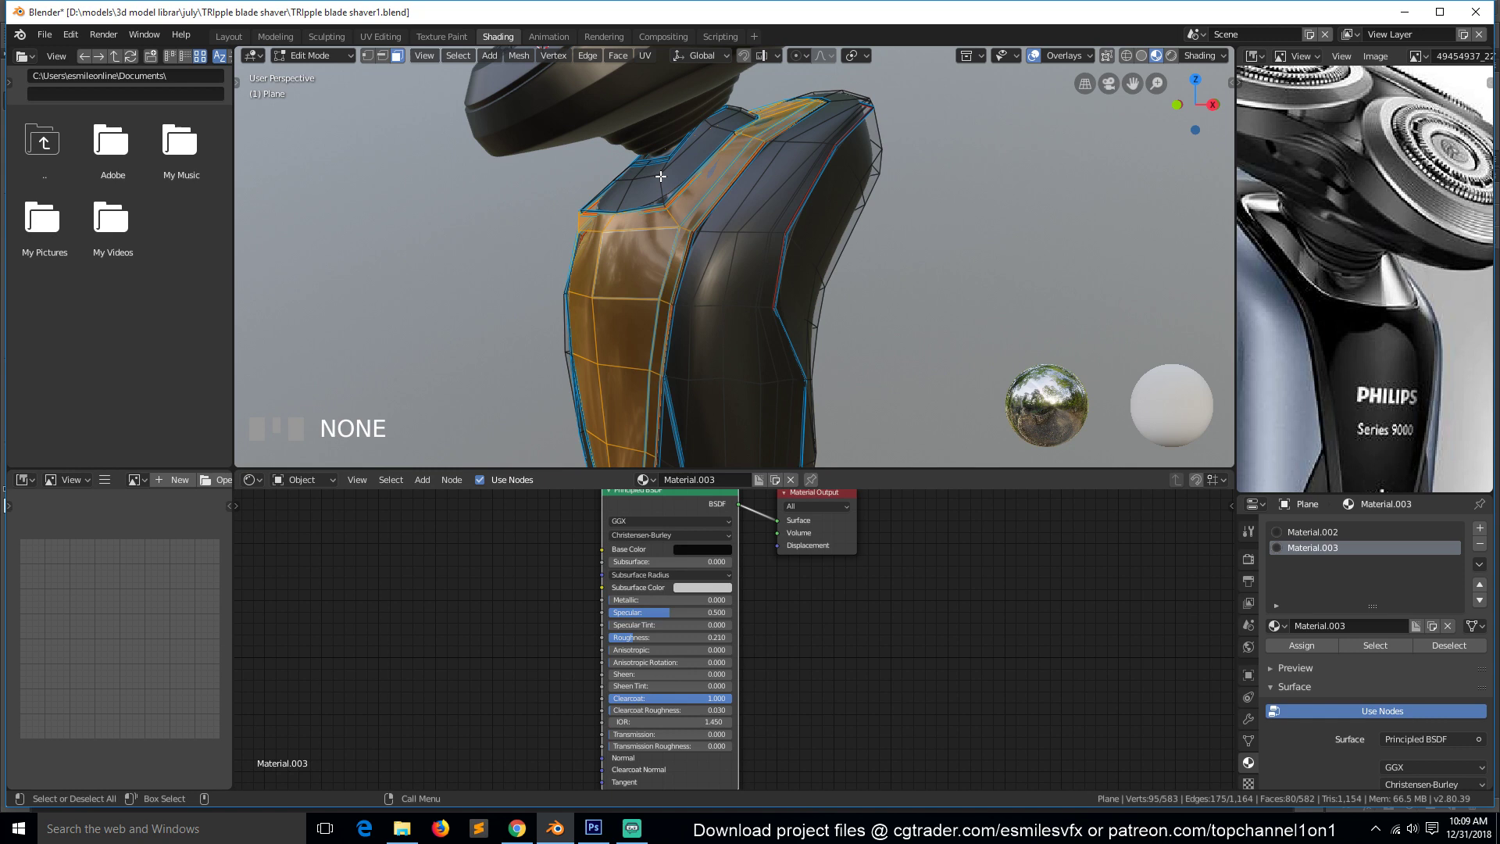
pyautogui.click(665, 181)
pyautogui.press('l')
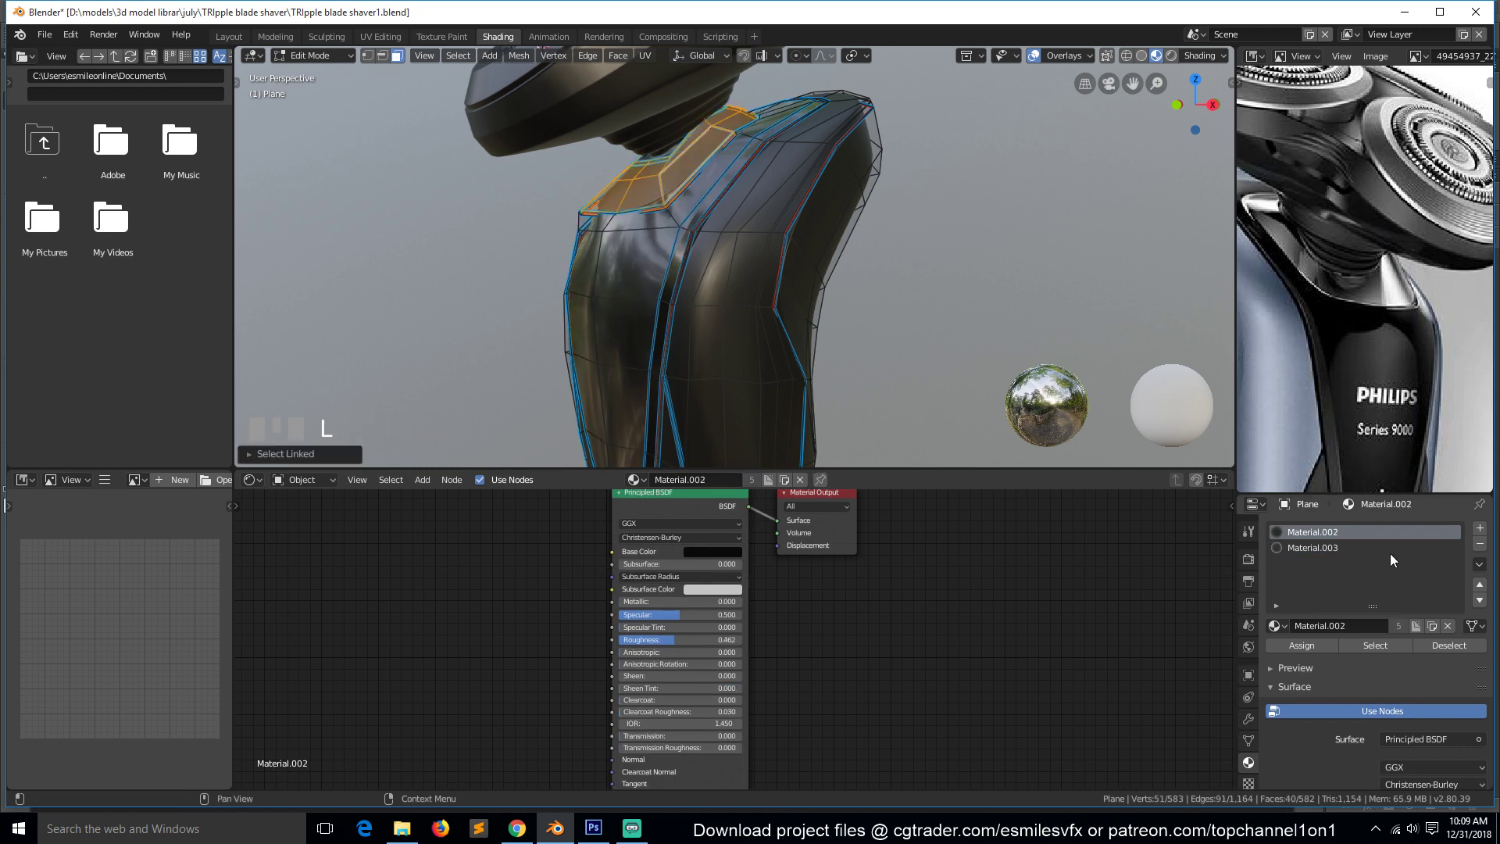
# Assign Material.003 to the collar faces through a new third material slot and make that slot's material a single-user copy.
pyautogui.click(1480, 529)
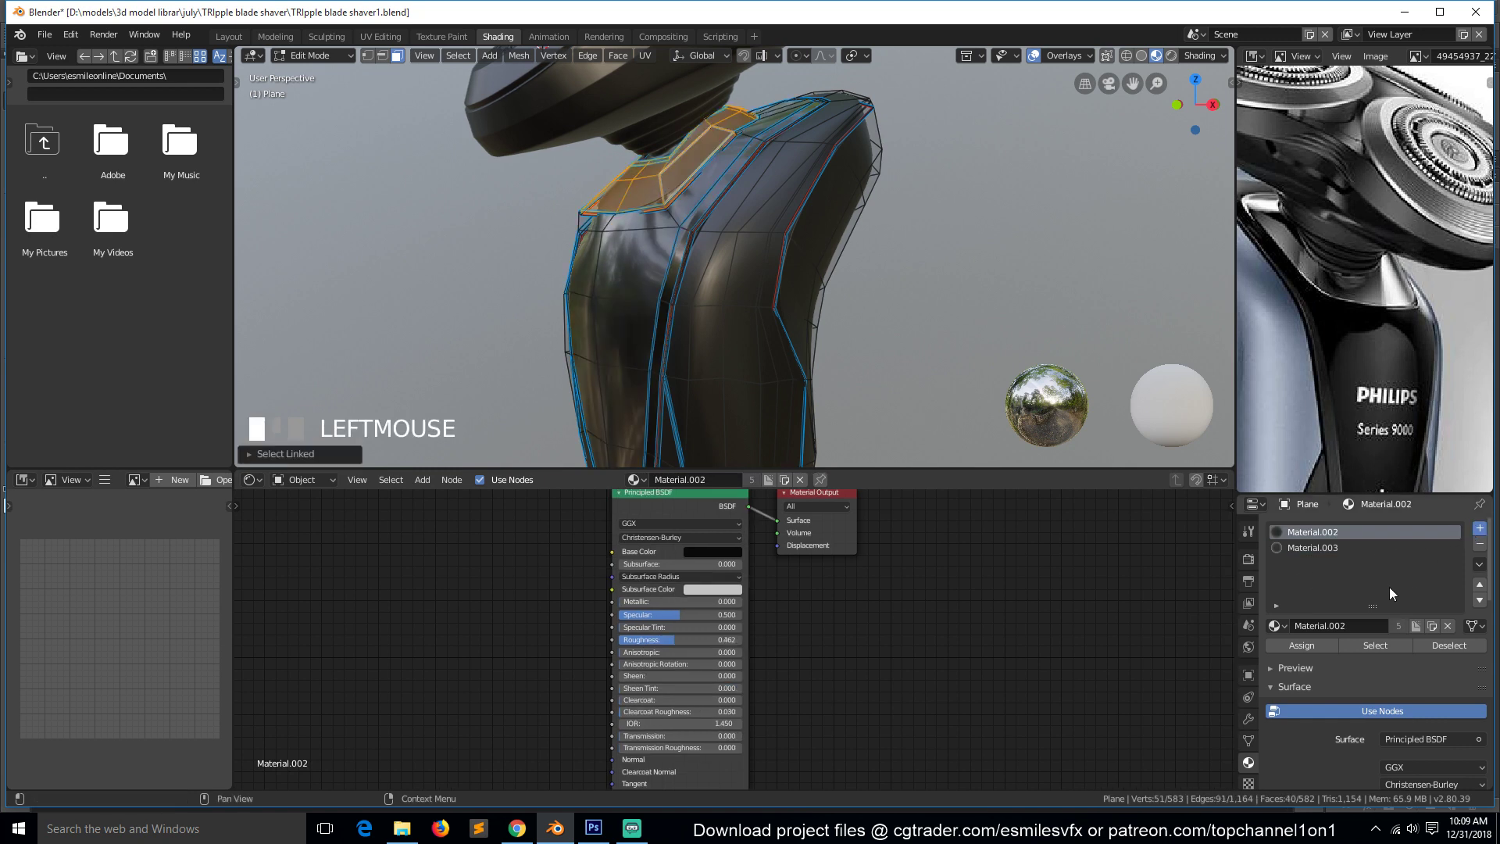
pyautogui.click(1278, 627)
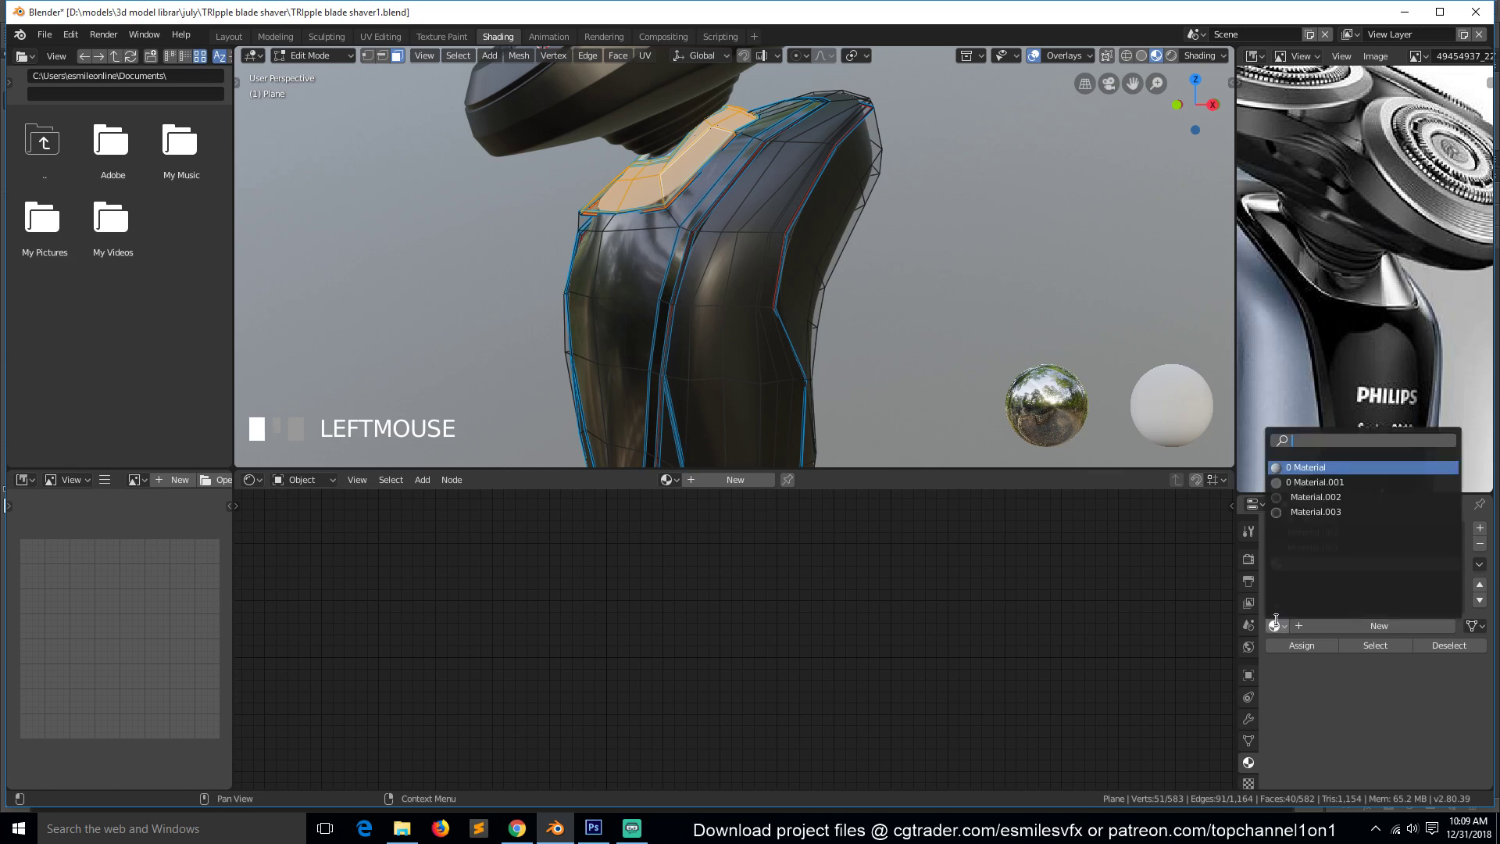
pyautogui.click(1324, 513)
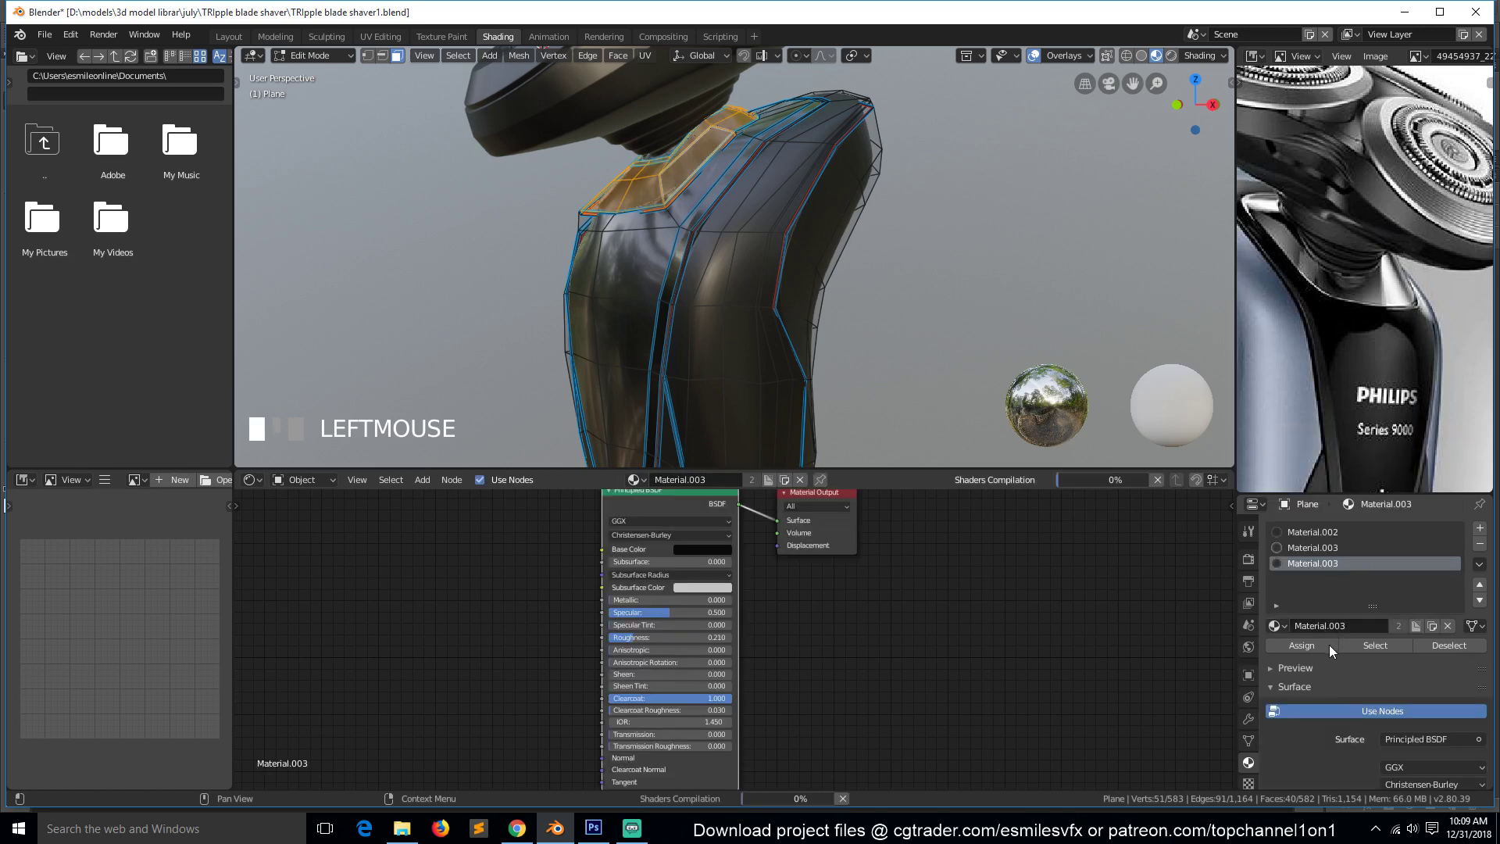
pyautogui.click(1326, 644)
pyautogui.press('Tab')
pyautogui.press('Tab')
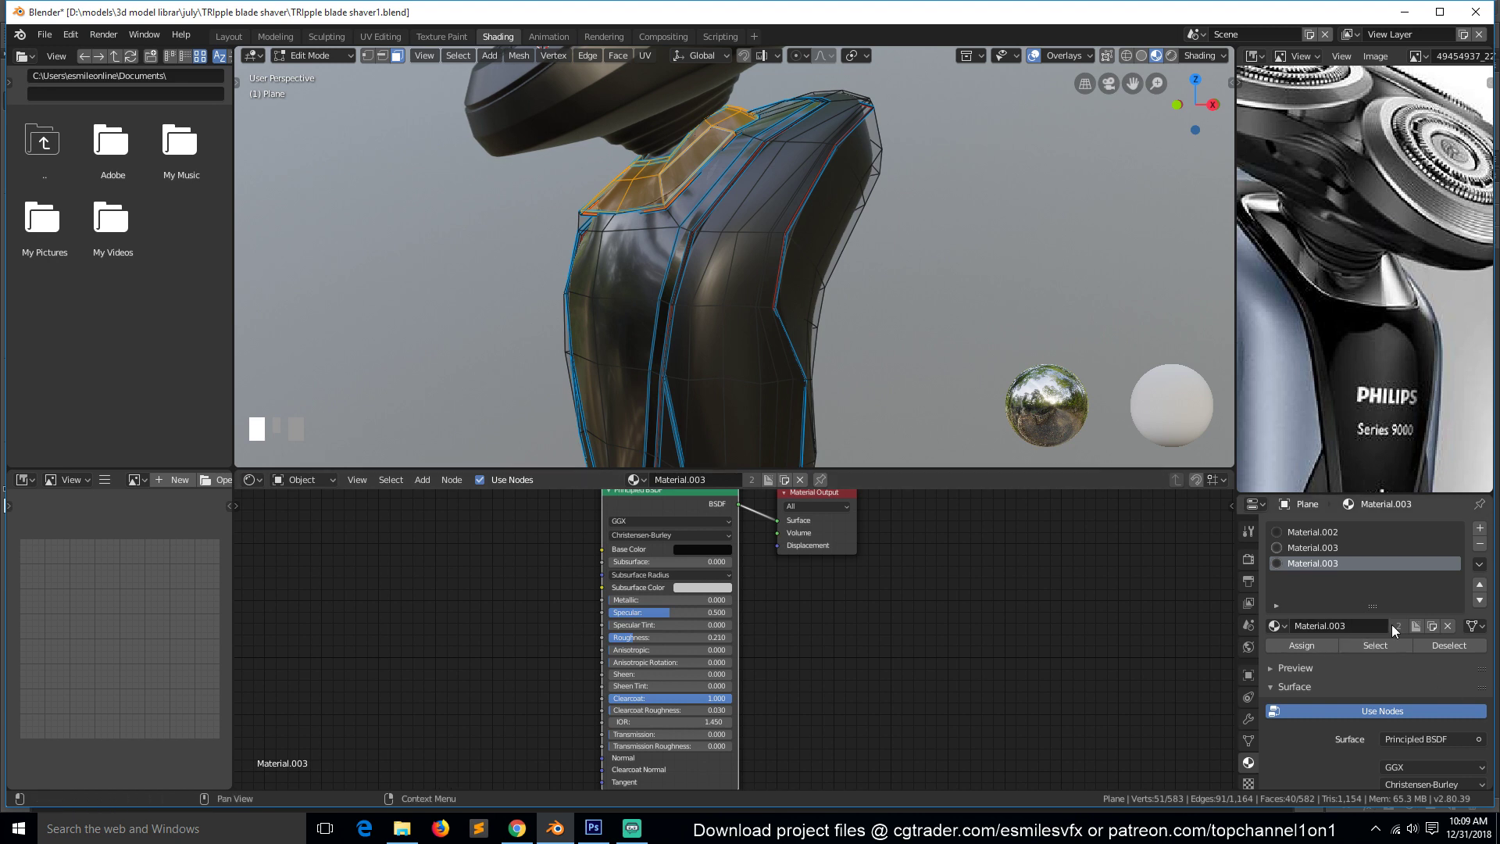
pyautogui.press('Tab')
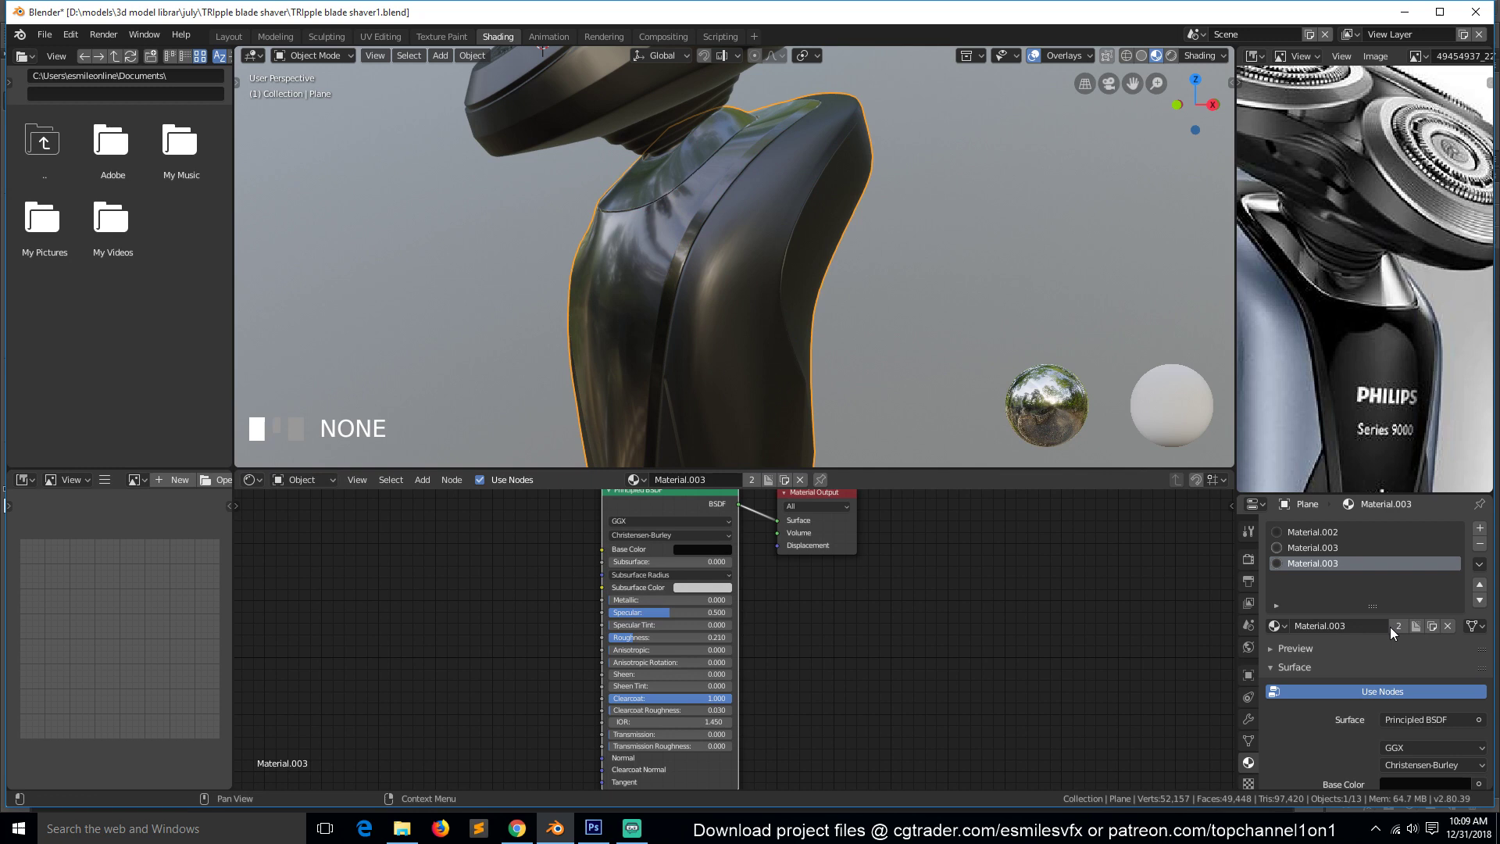
pyautogui.click(1393, 626)
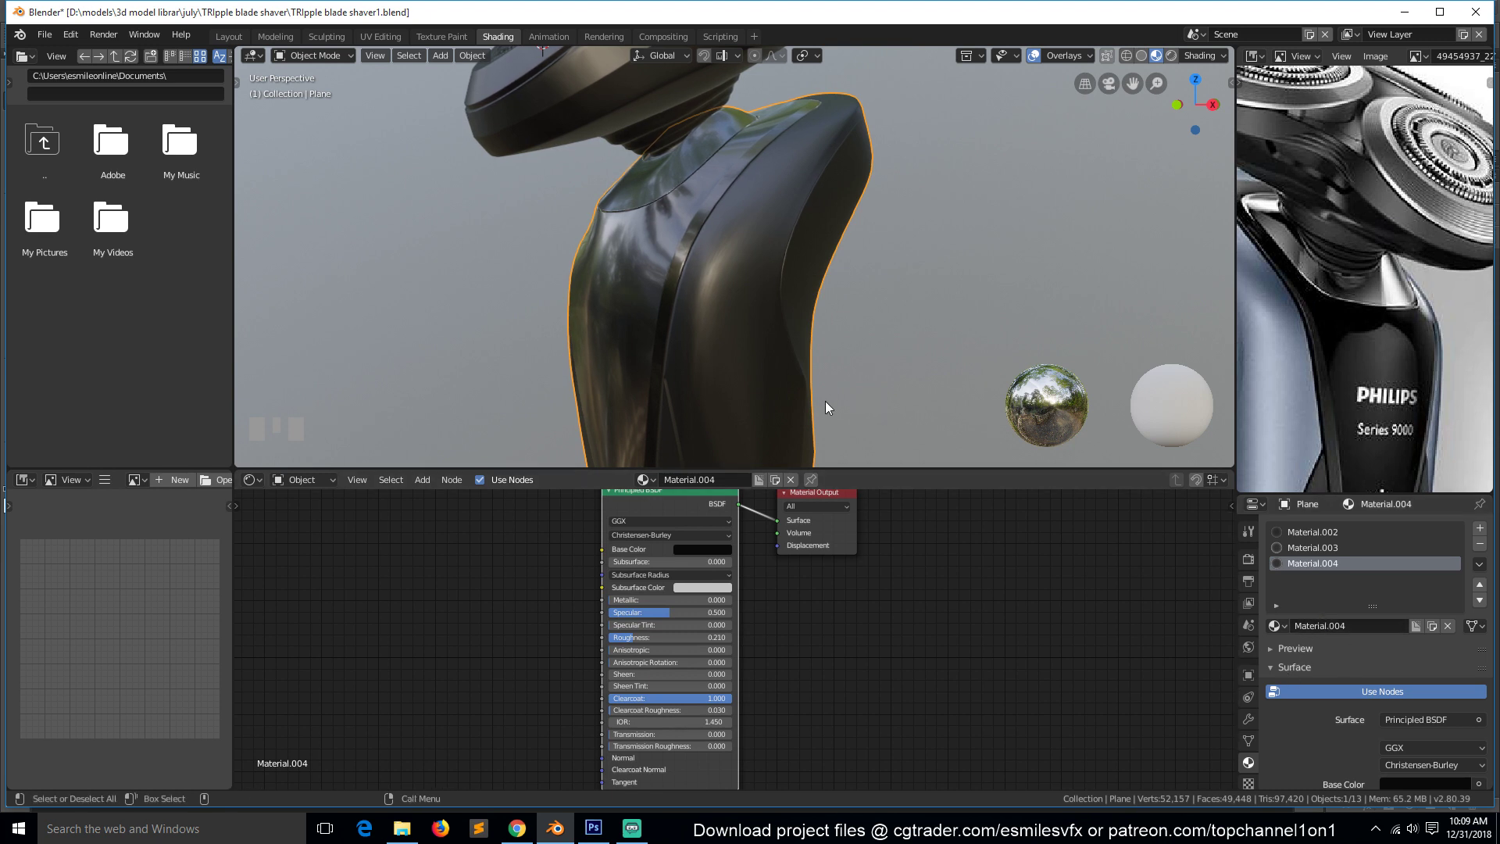
# Make the collar material, Material.004, fully metallic at 1.000 with a light grey base color.
pyautogui.press('`')
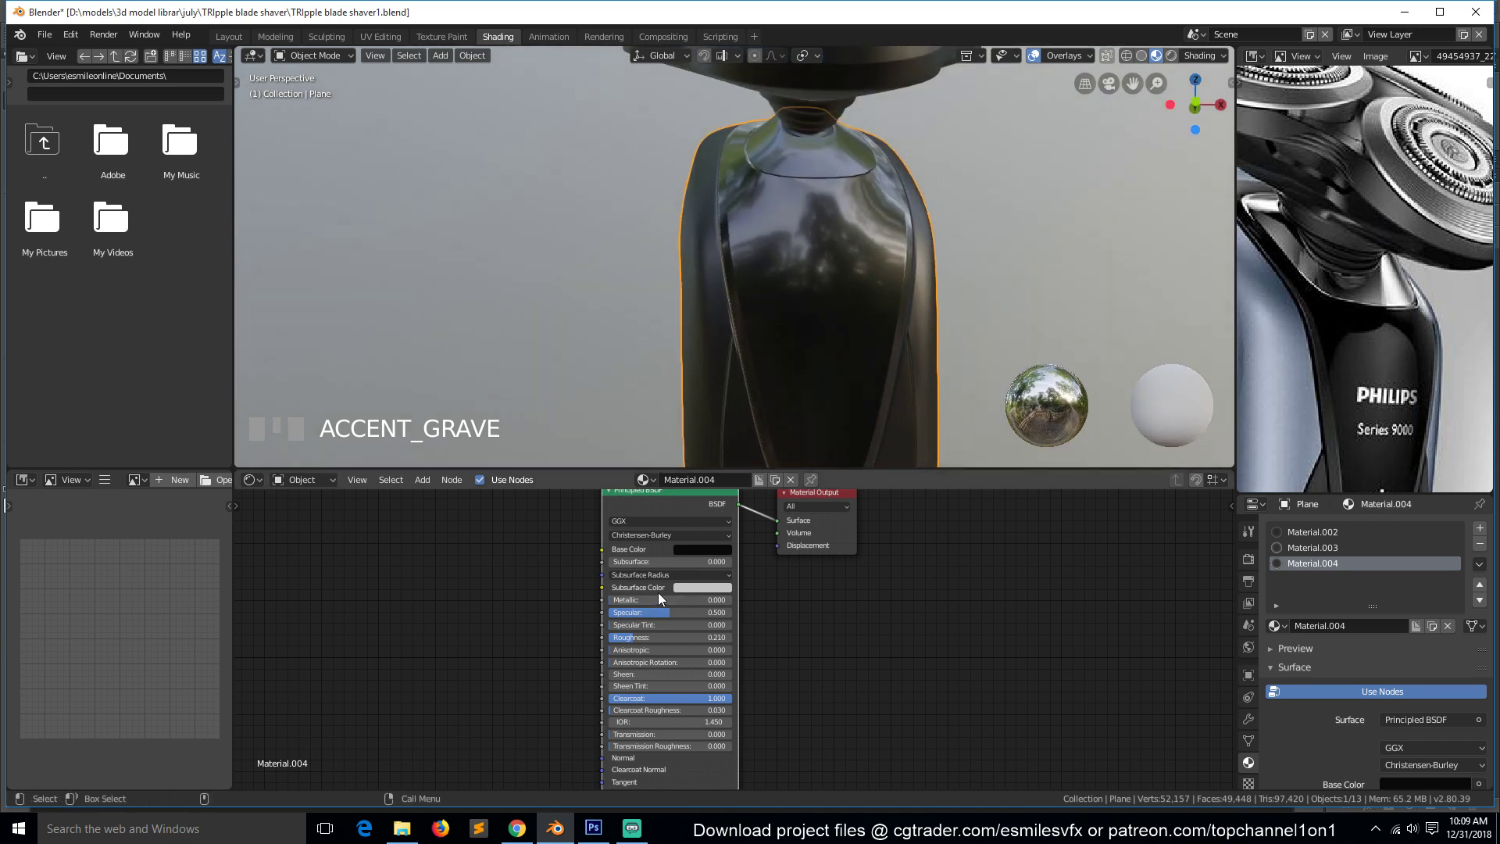
pyautogui.moveTo(664, 601); pyautogui.dragTo(837, 622)
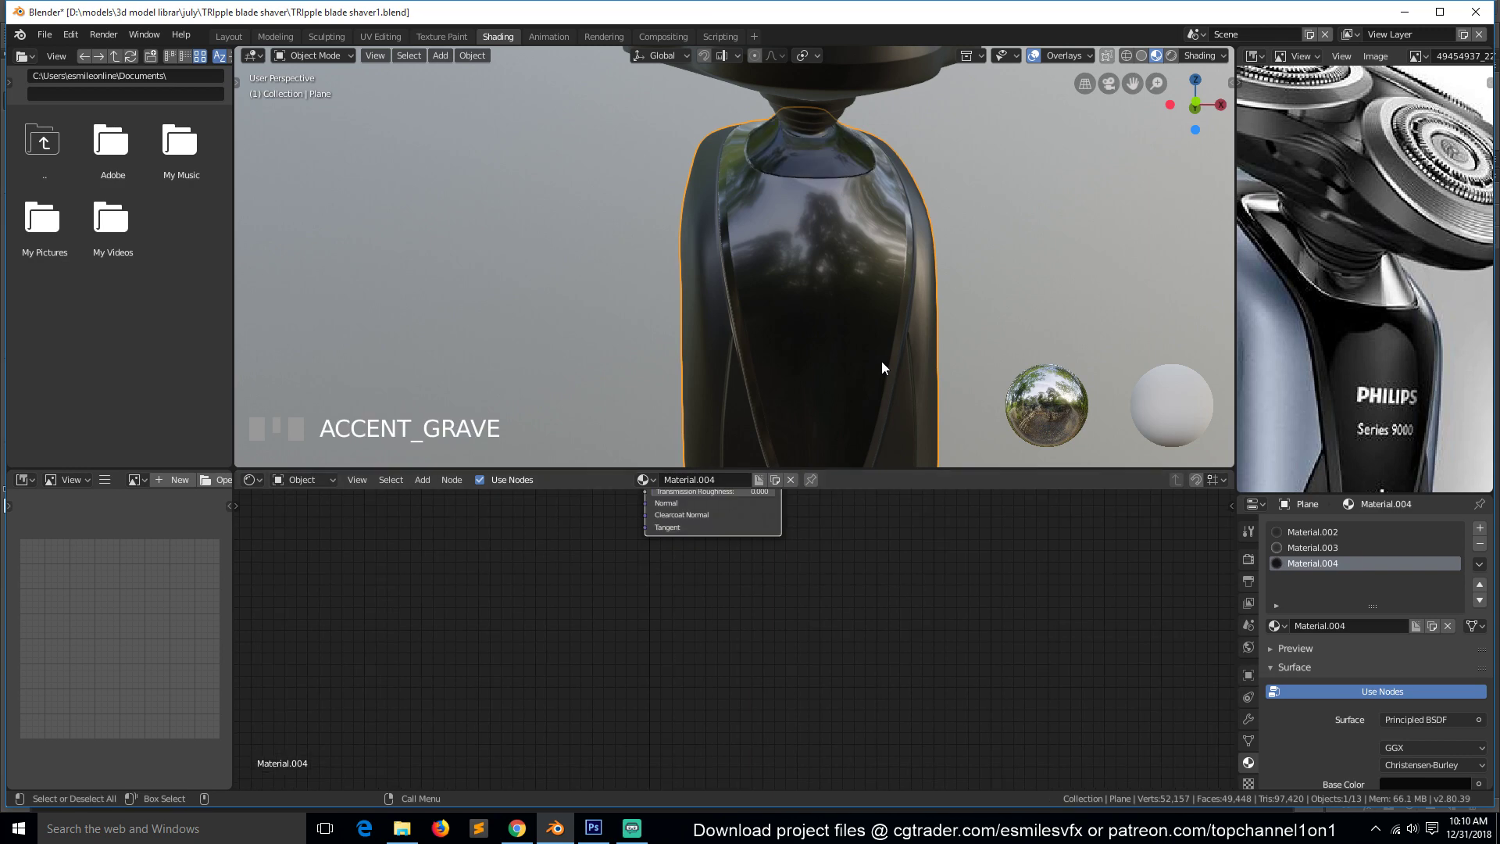
pyautogui.moveTo(882, 361); pyautogui.dragTo(805, 351, button='middle')
pyautogui.click(725, 525)
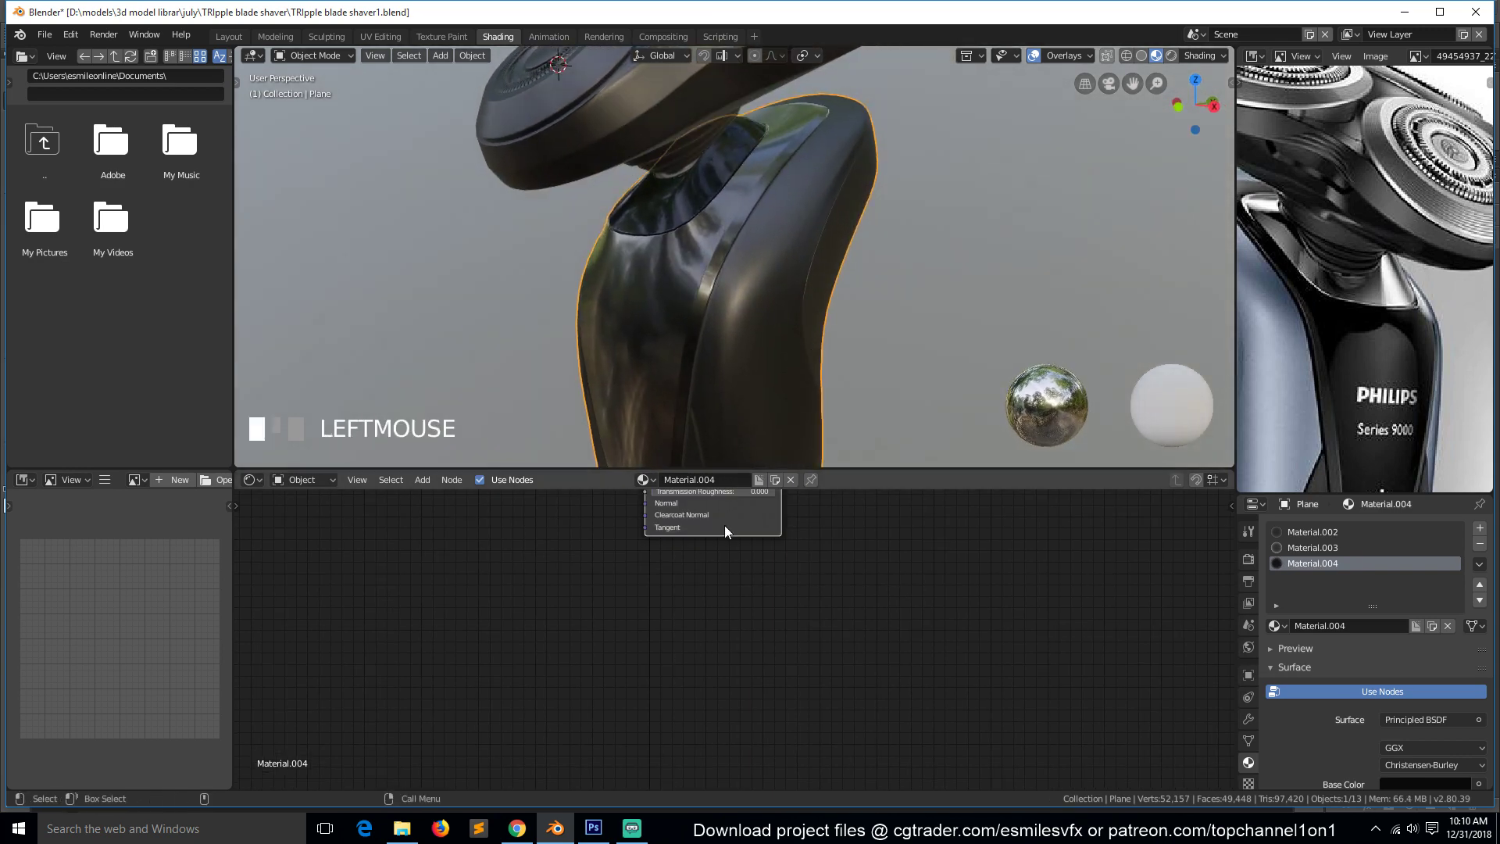
pyautogui.press('KP_Decimal')
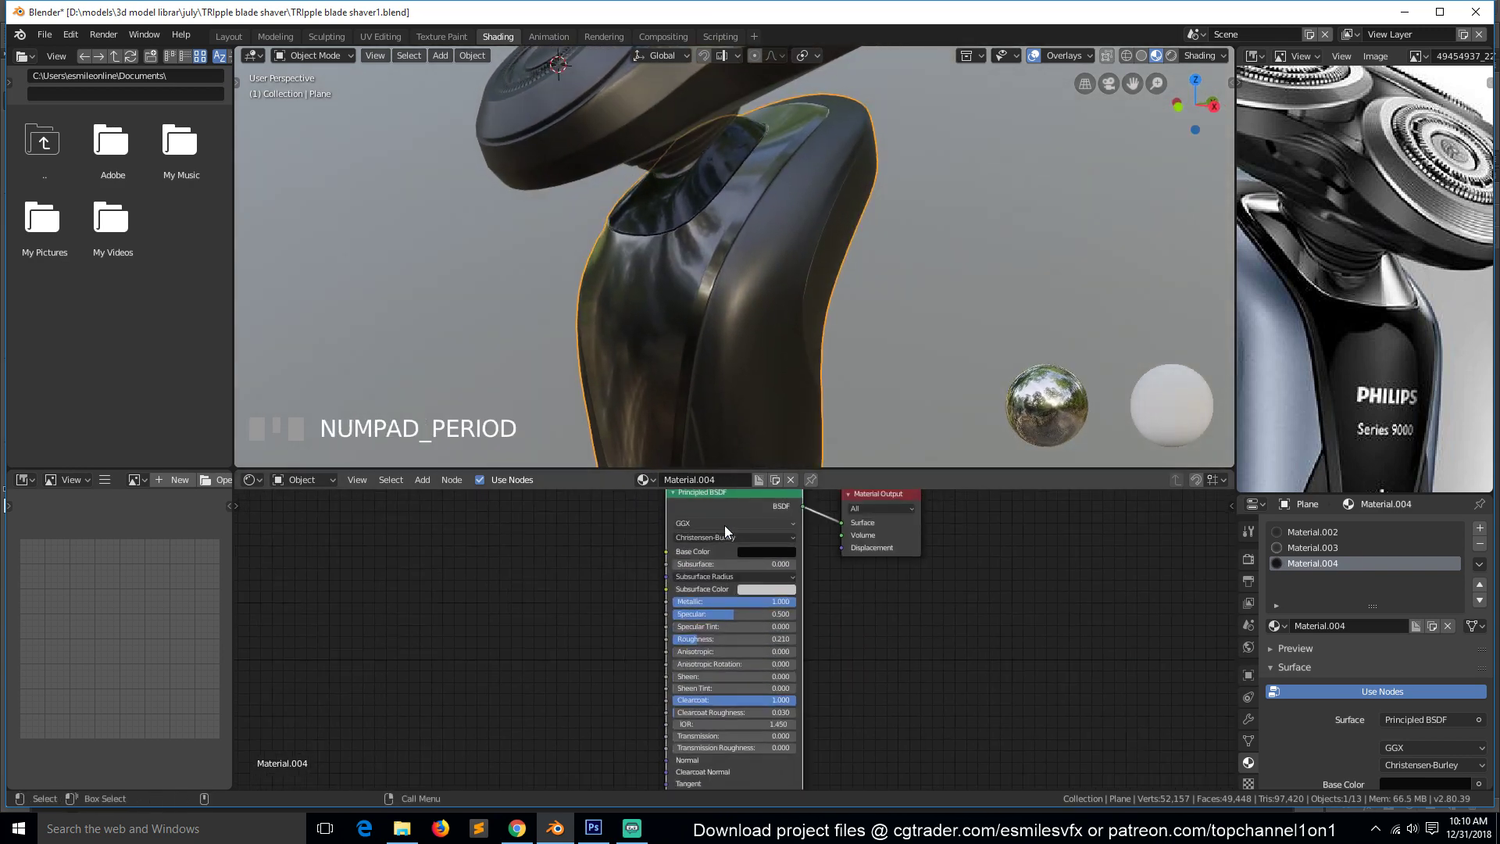
pyautogui.click(782, 553)
pyautogui.click(835, 391)
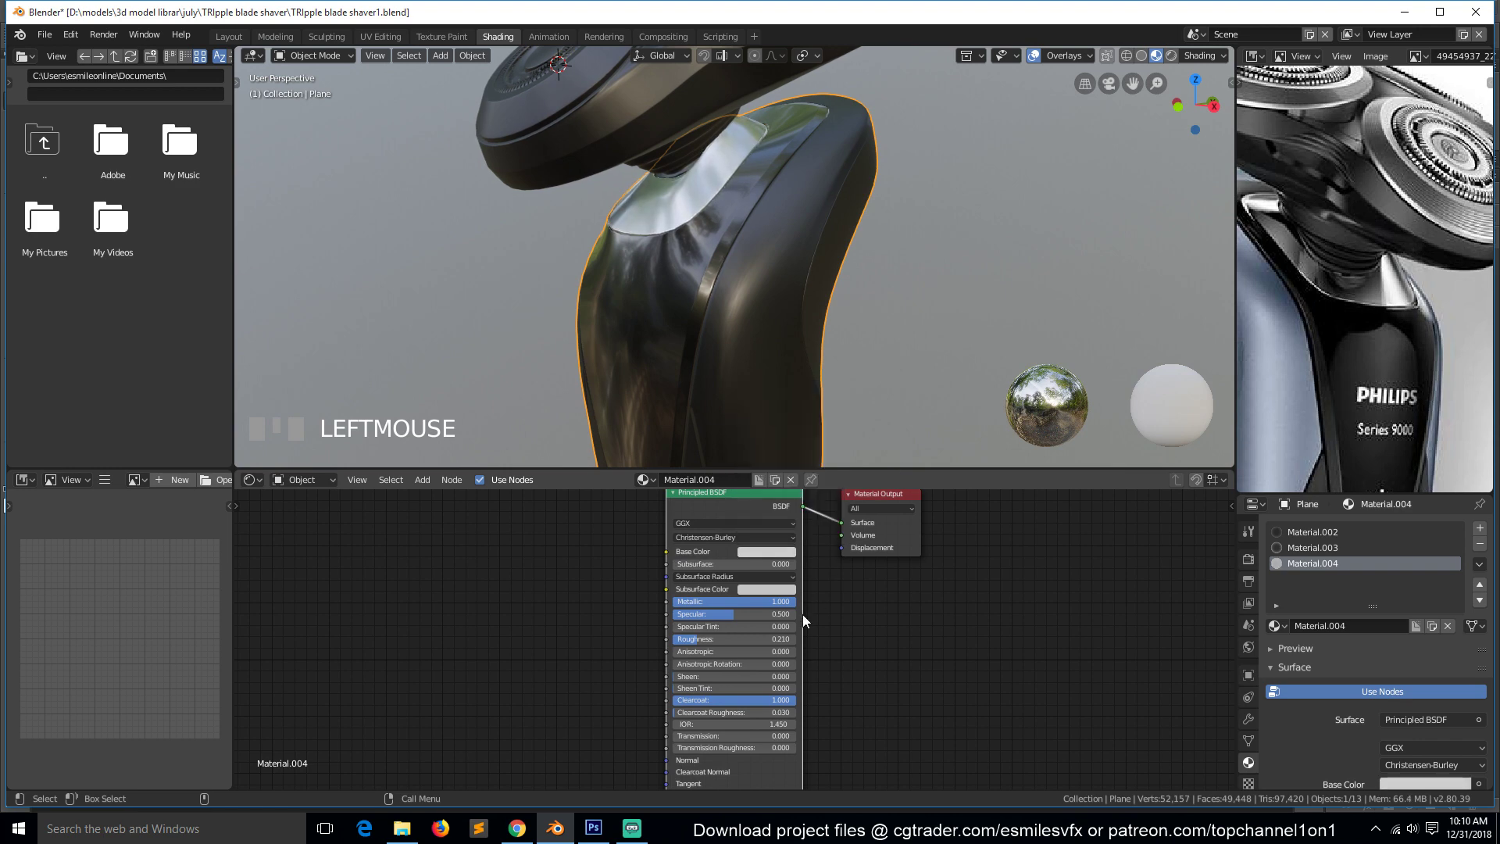
# Reduce the roughness of the collar material to 0.105 and save the file.
pyautogui.moveTo(806, 438); pyautogui.dragTo(820, 338, button='middle')
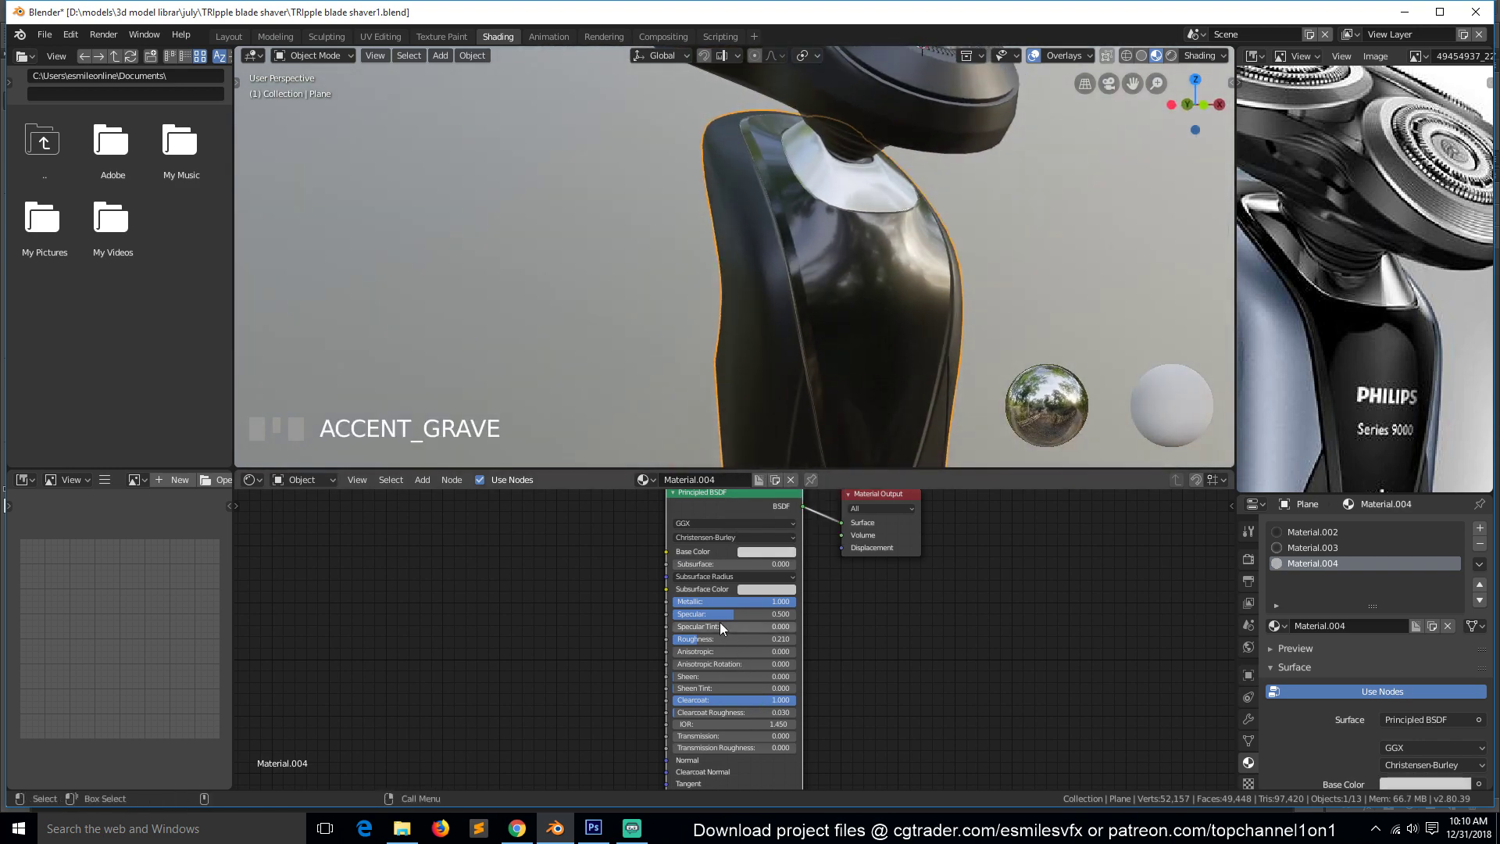
pyautogui.moveTo(703, 641); pyautogui.dragTo(690, 639)
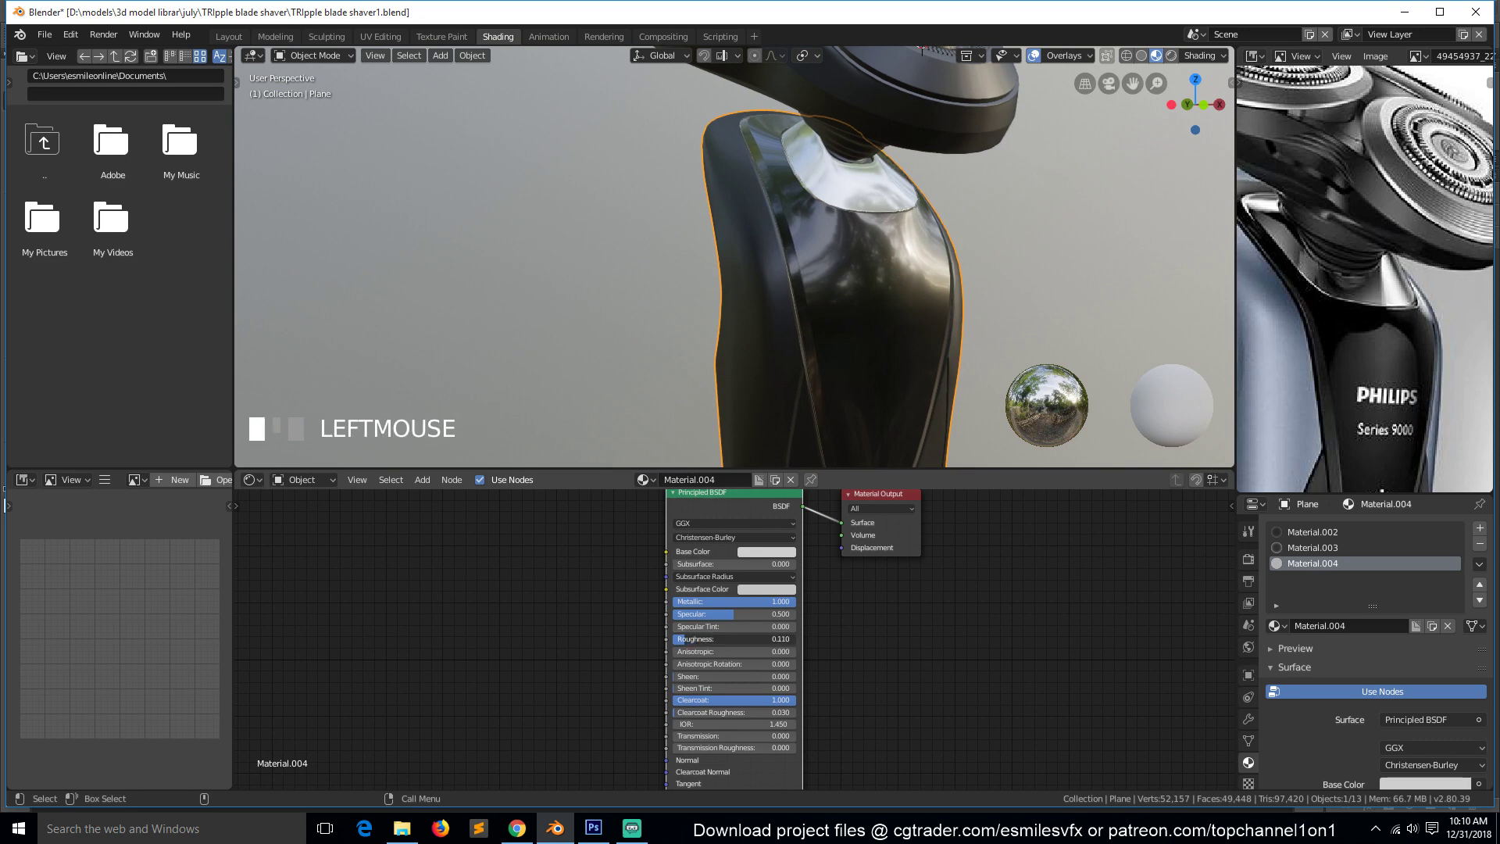
pyautogui.moveTo(944, 396); pyautogui.dragTo(822, 402, button='middle')
pyautogui.hotkey('ctrl', 's')
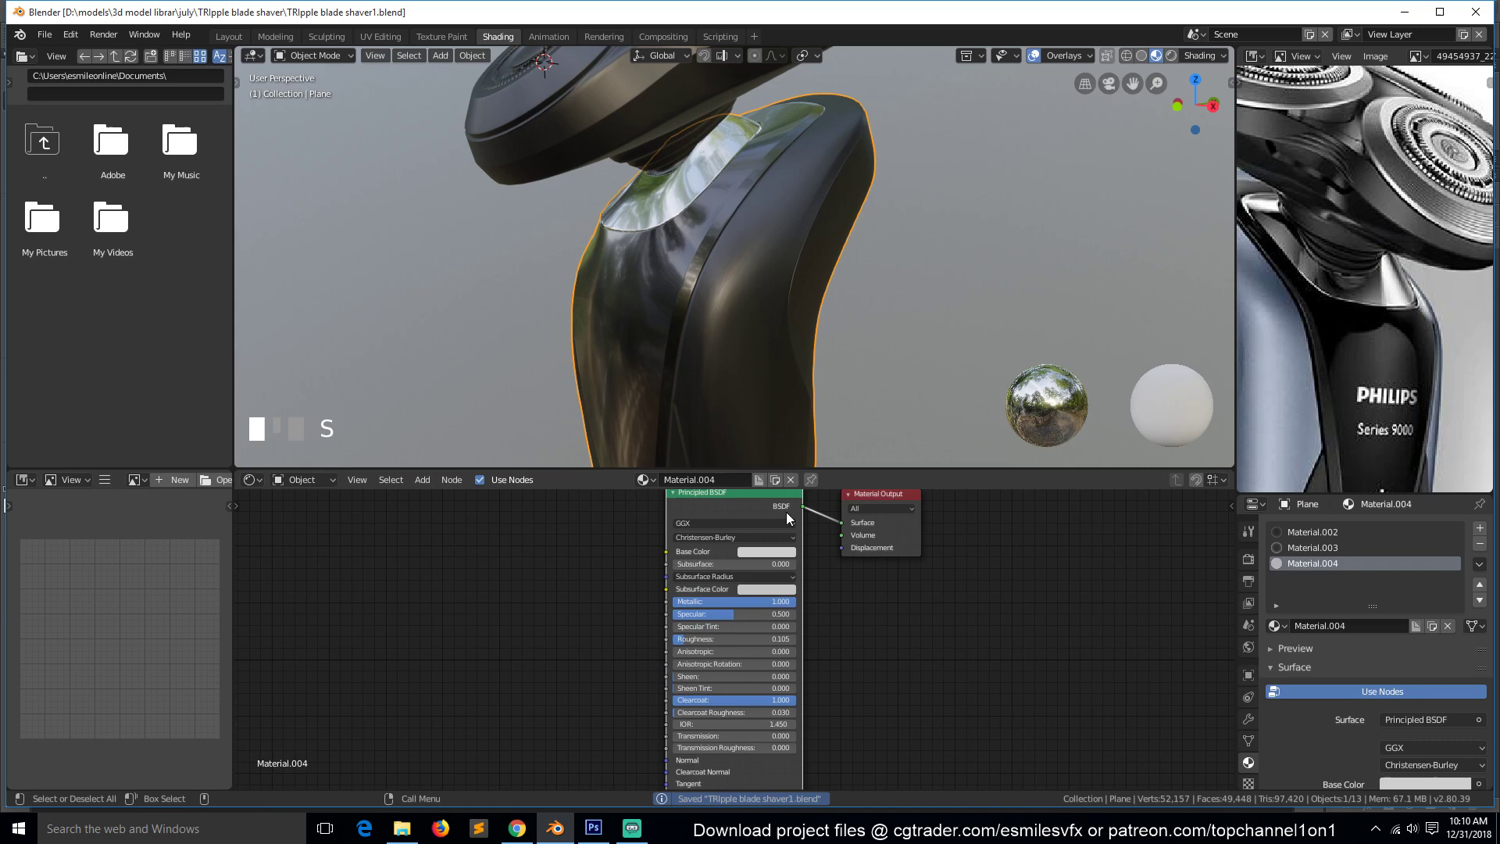
# Try a clearcoat of 0 on the collar material and restore it to 1.000.
pyautogui.click(753, 699)
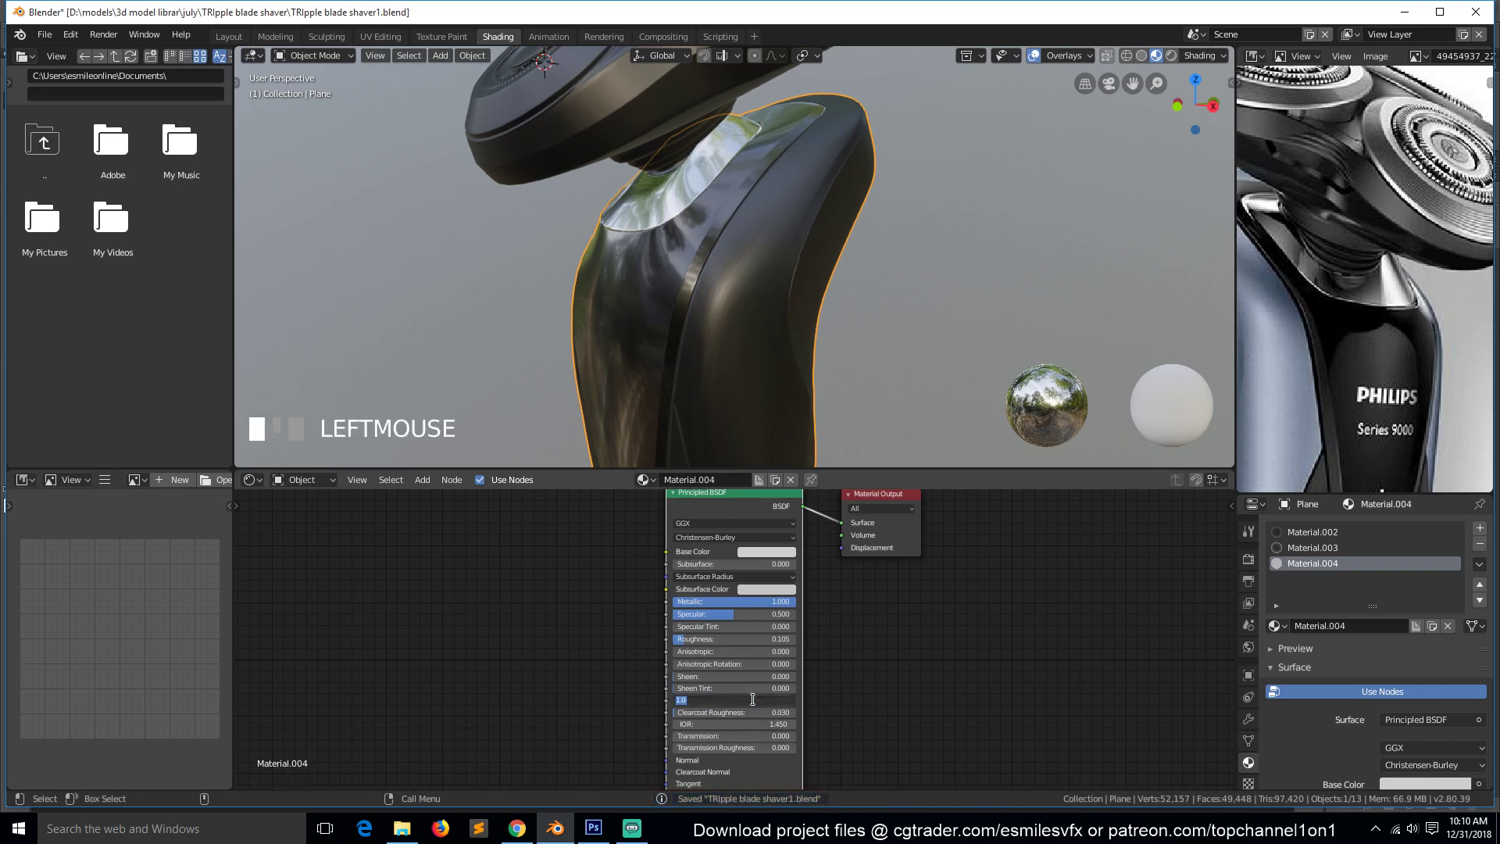
pyautogui.write('0')
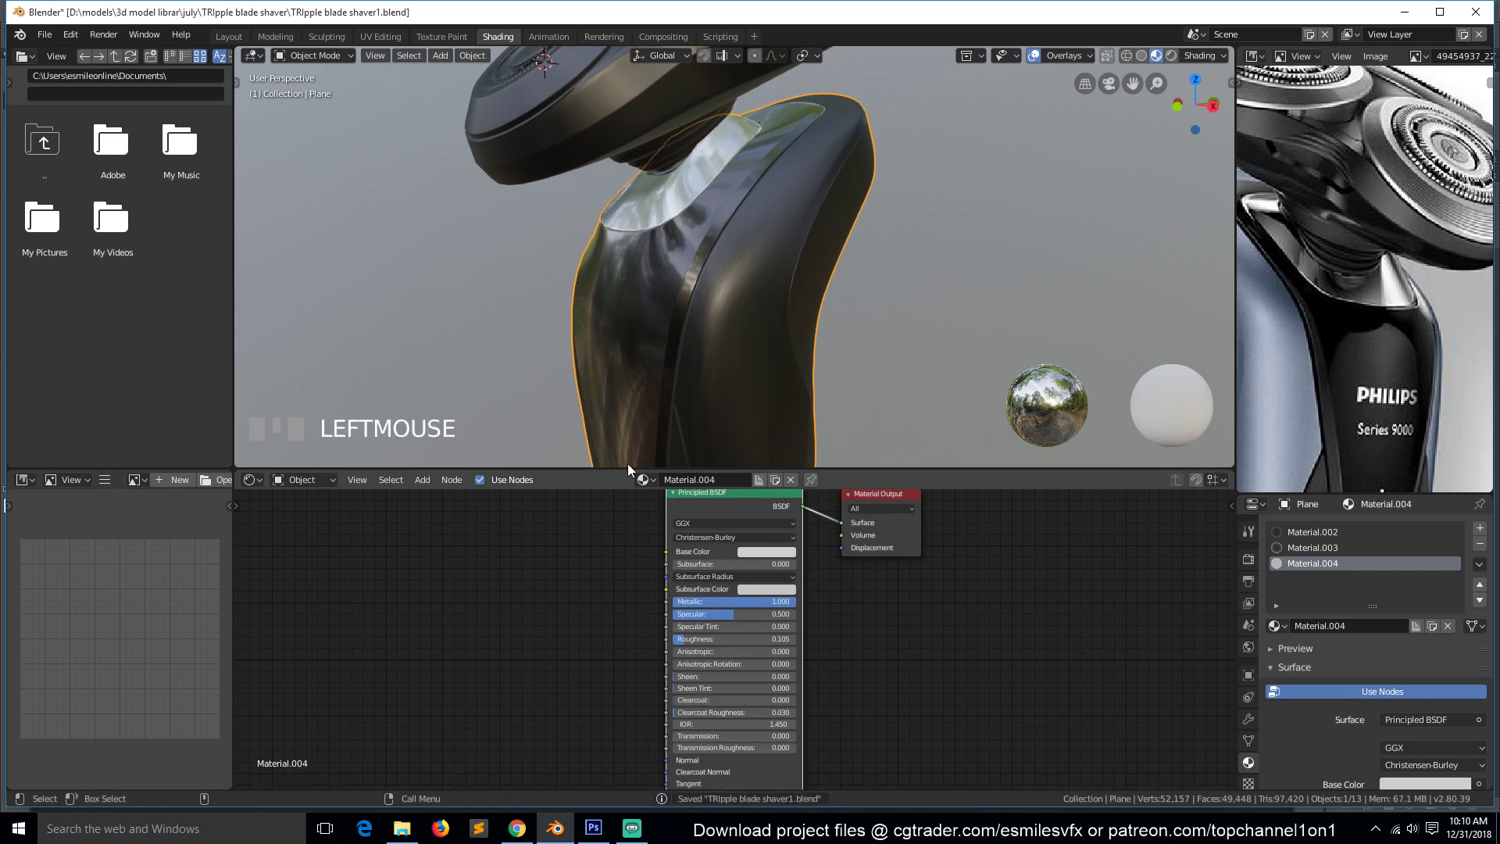
pyautogui.moveTo(627, 463); pyautogui.dragTo(665, 175, button='middle')
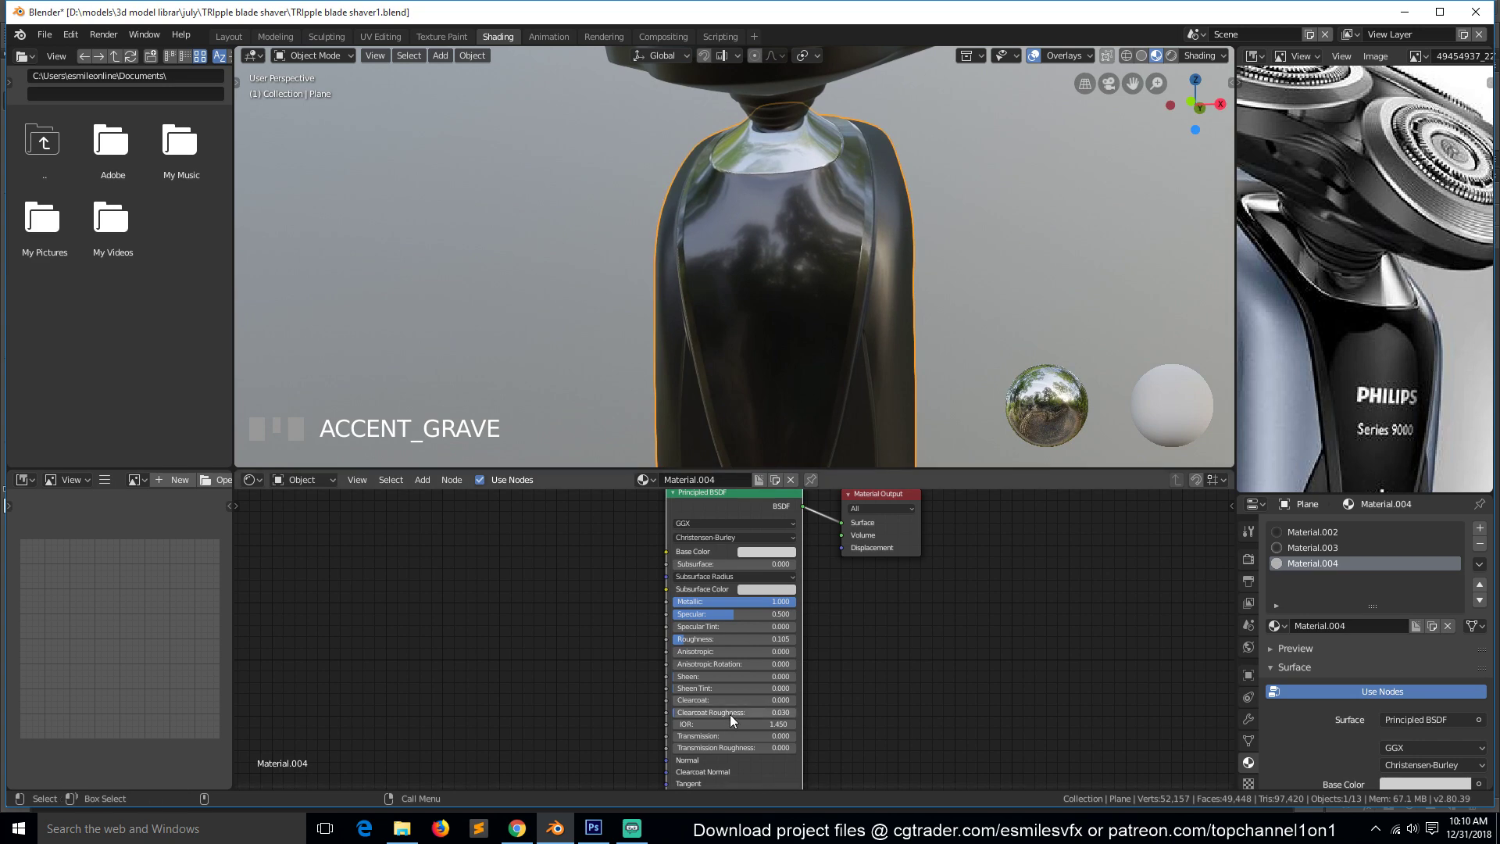
pyautogui.moveTo(738, 699); pyautogui.dragTo(888, 703)
# Save the file and reframe the reference photo to show the shaving heads next to the model.
pyautogui.scroll(-2, 790, 234)
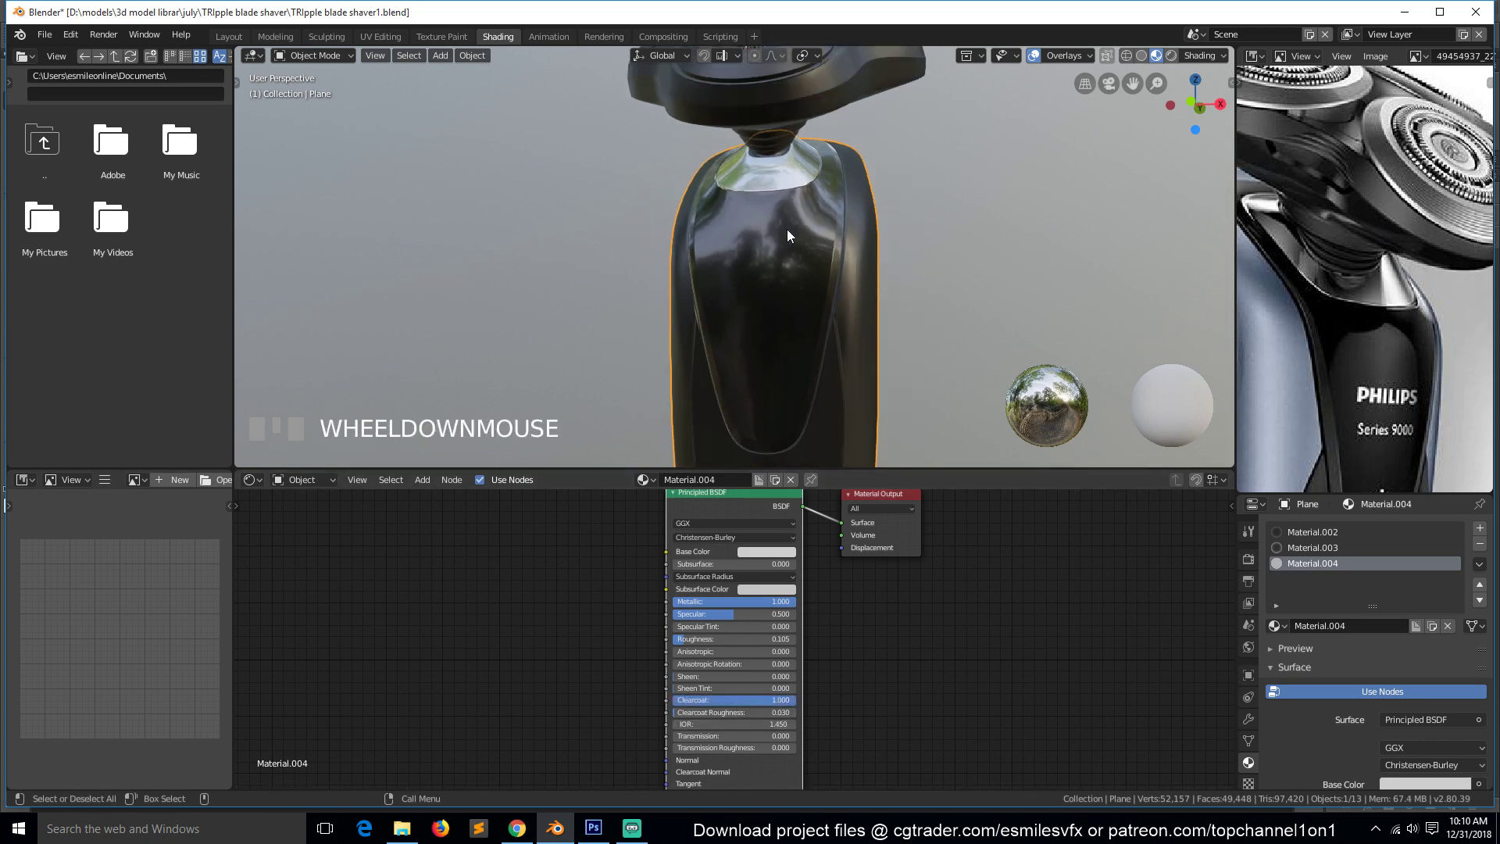
pyautogui.hotkey('ctrl', 's')
pyautogui.moveTo(851, 207); pyautogui.dragTo(855, 261, button='middle')
pyautogui.scroll(-2, 1389, 344)
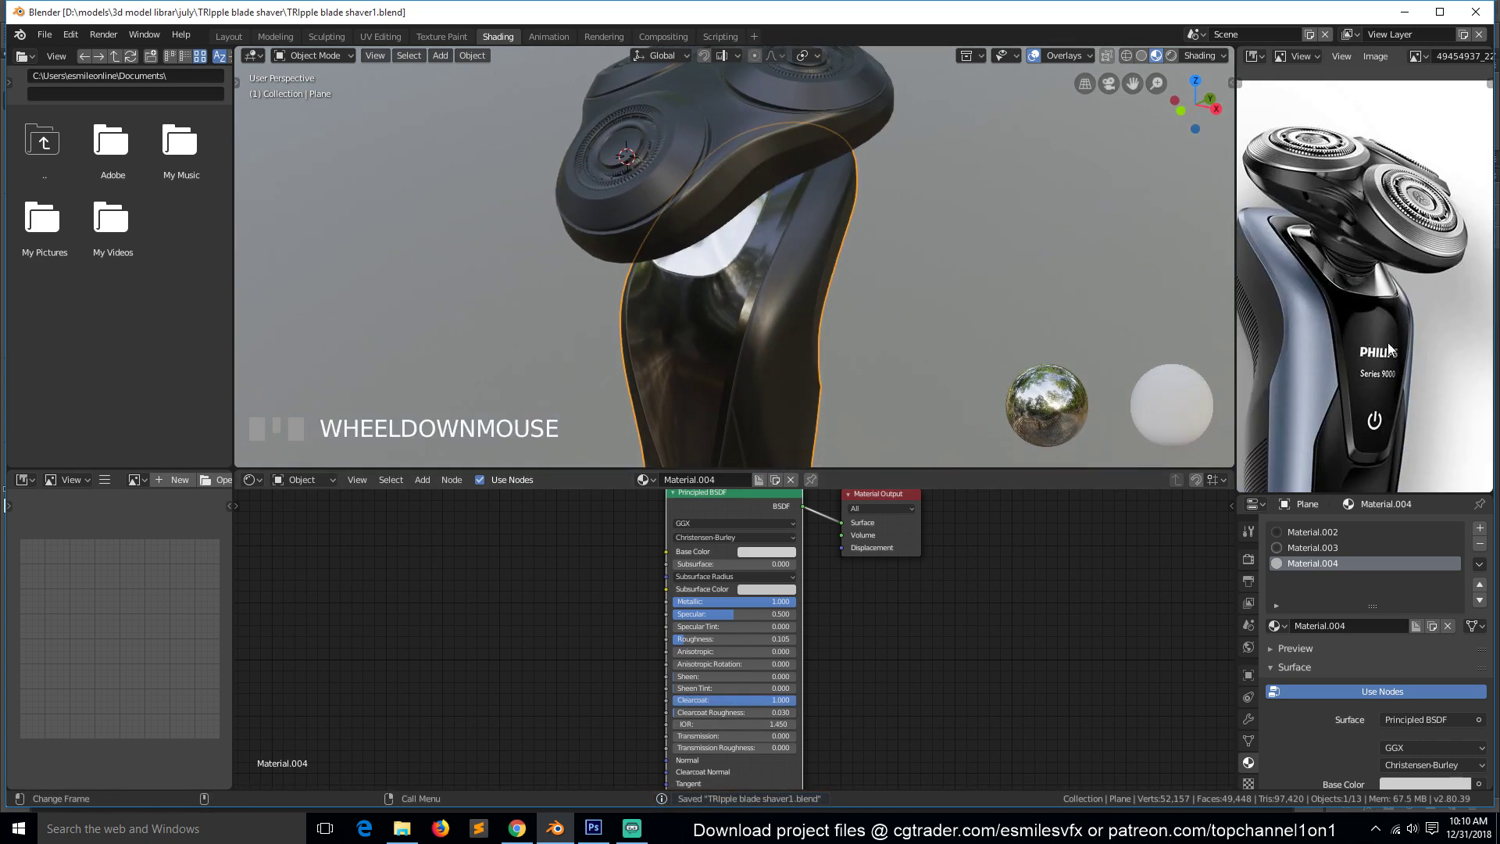
pyautogui.moveTo(1358, 416); pyautogui.dragTo(1402, 456, button='middle')
pyautogui.press('5')
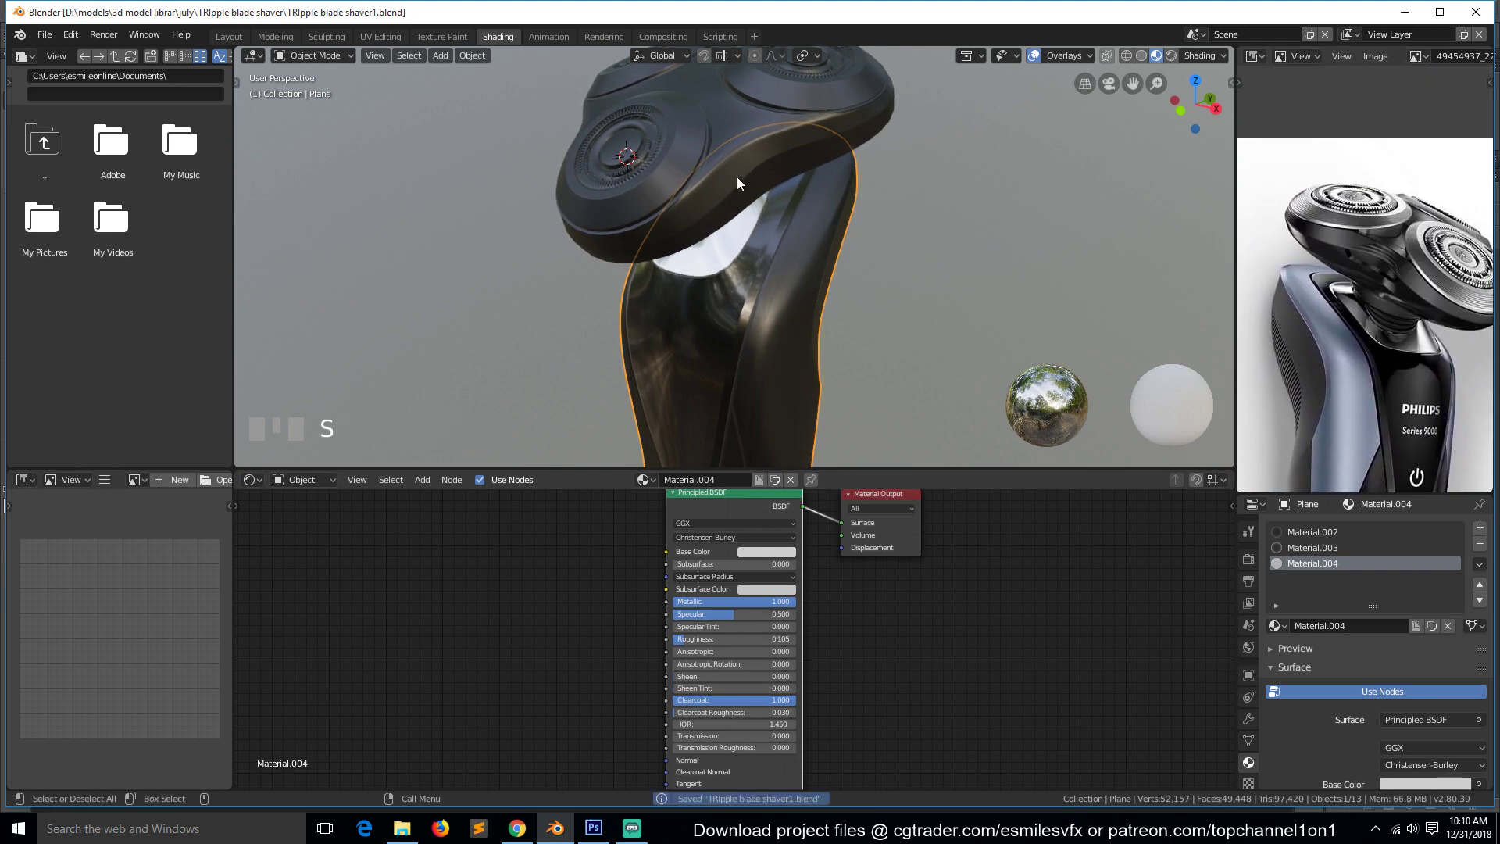
# Replace the material of the outer rings around the shaving heads with the metallic Material.004 and deselect everything.
pyautogui.click(656, 165)
pyautogui.click(655, 160)
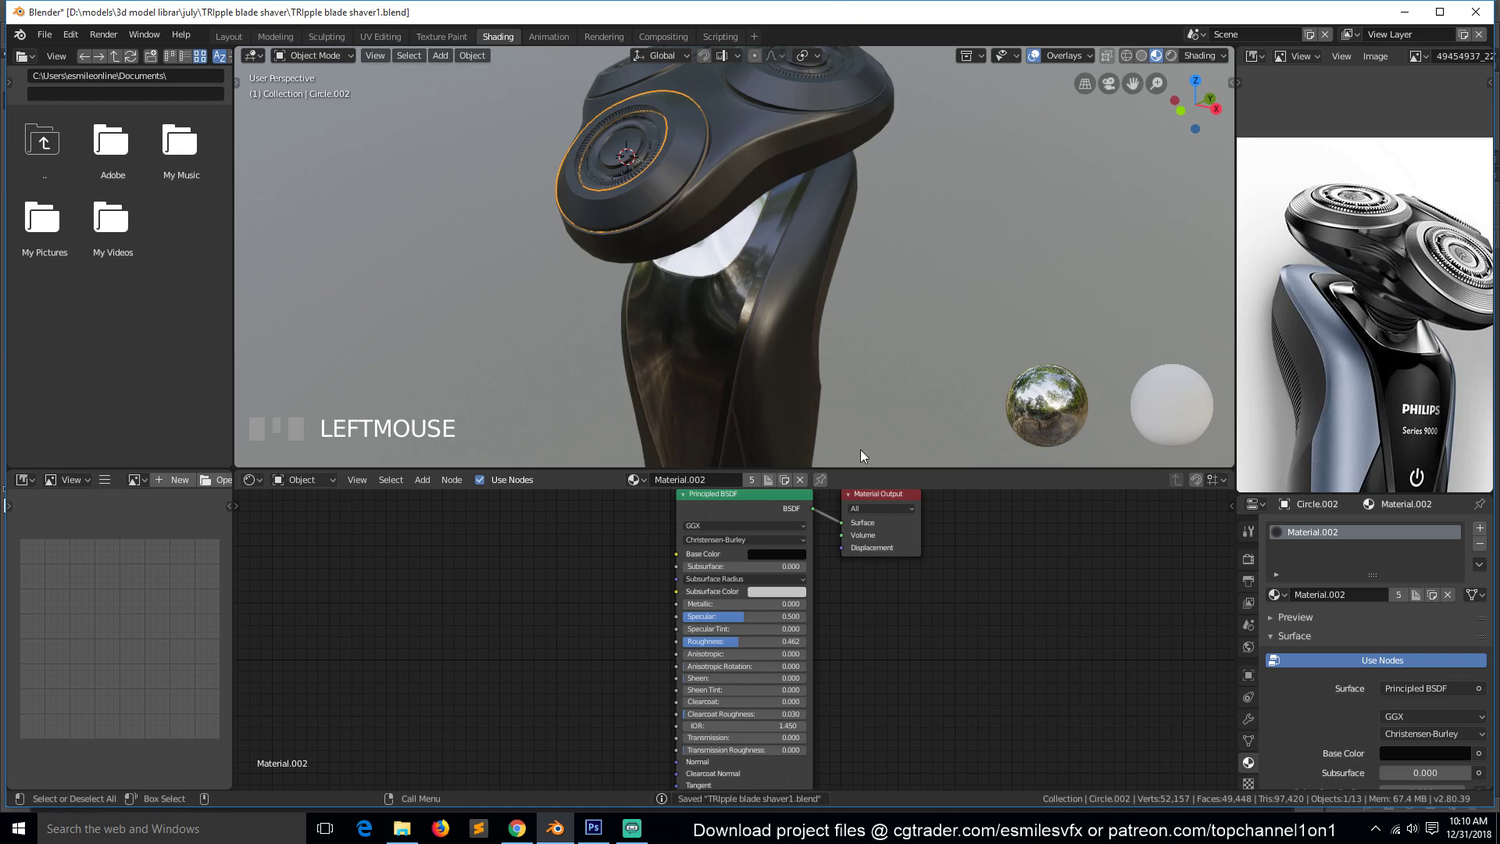
pyautogui.scroll(1, 1299, 568)
pyautogui.click(1279, 594)
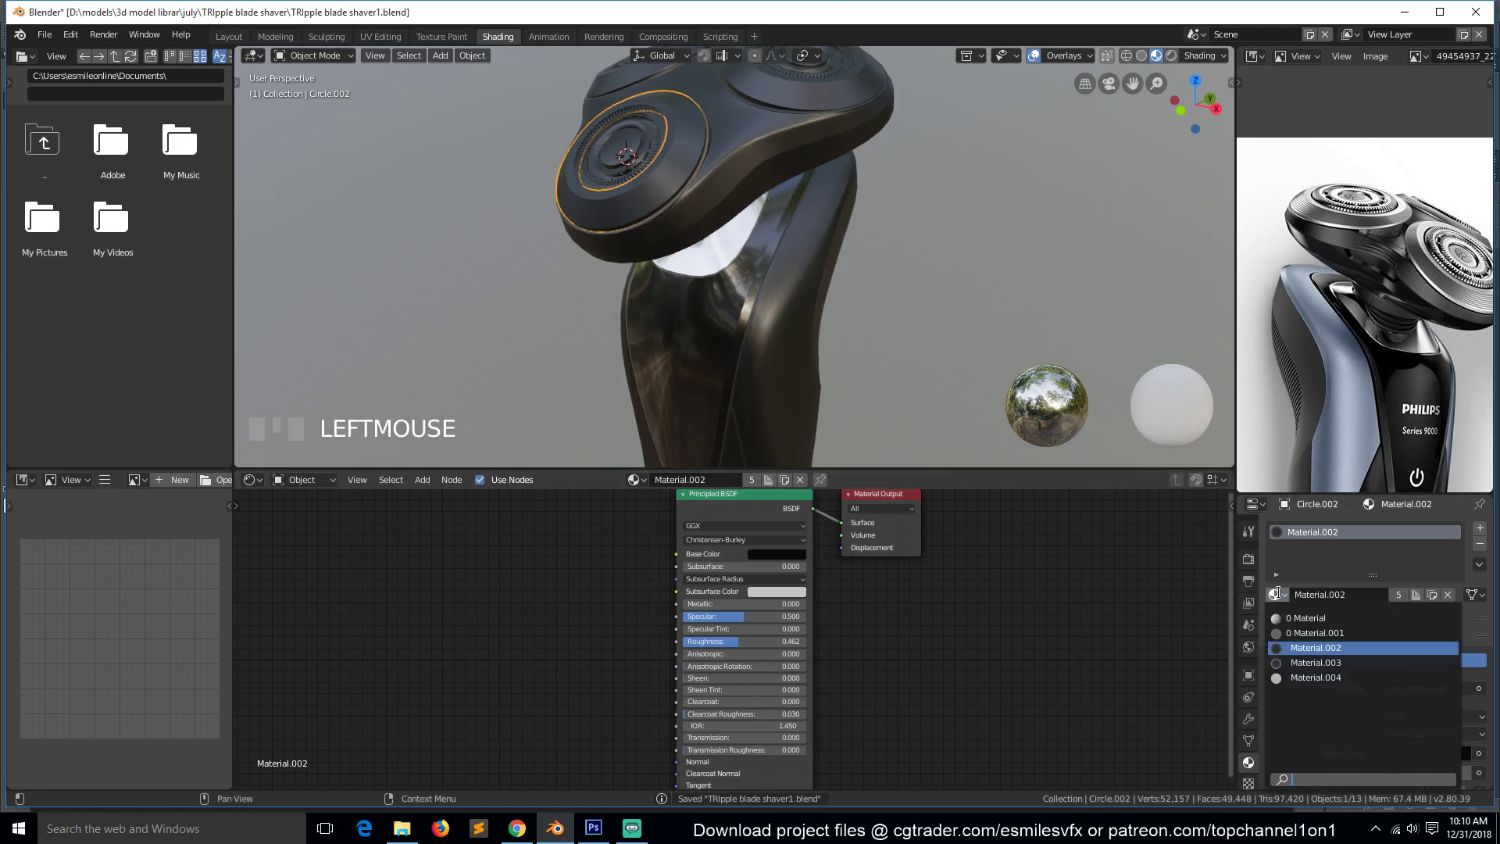
pyautogui.click(1305, 678)
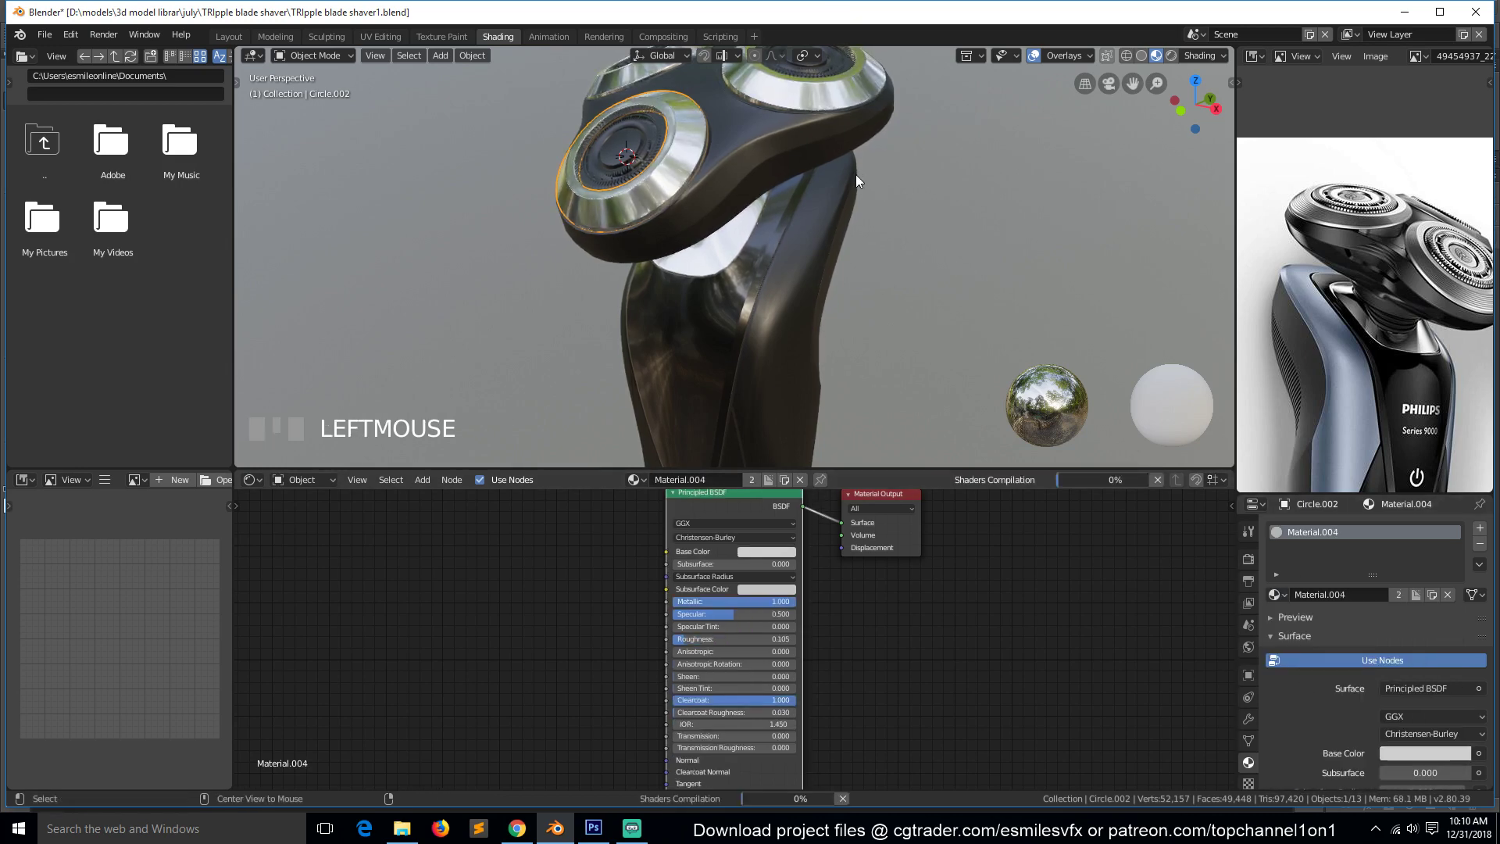
pyautogui.hotkey('alt', 'a')
pyautogui.press('`')
pyautogui.moveTo(860, 198)
pyautogui.mouseDown(button='middle')
pyautogui.moveTo(907, 294)
pyautogui.moveTo(879, 179)
pyautogui.mouseUp(button='middle')
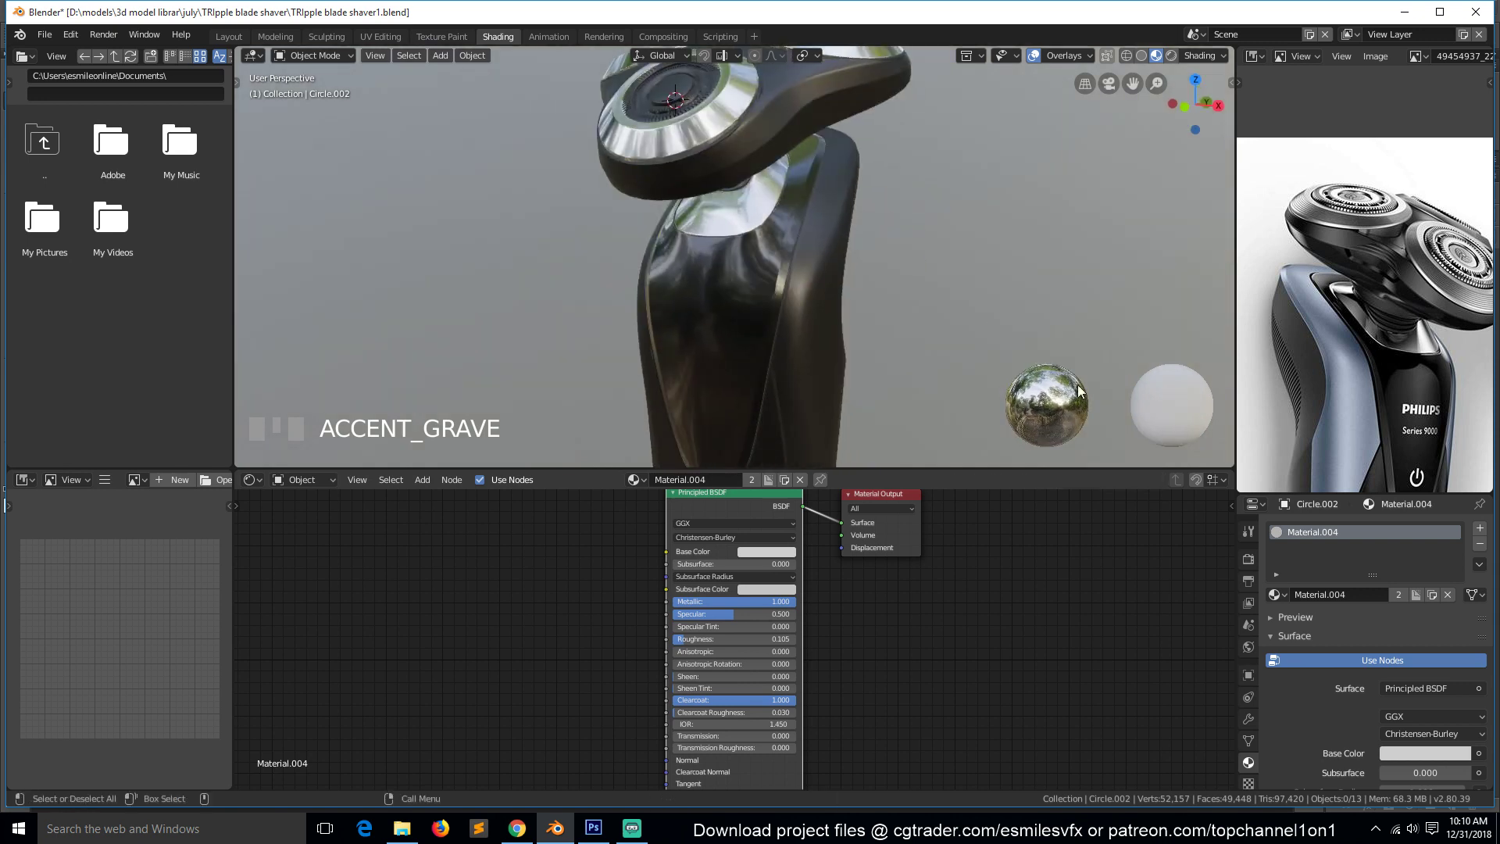
# Make a separate copy of the outer rings' Material.004 and set its roughness to 0.267.
pyautogui.click(1399, 594)
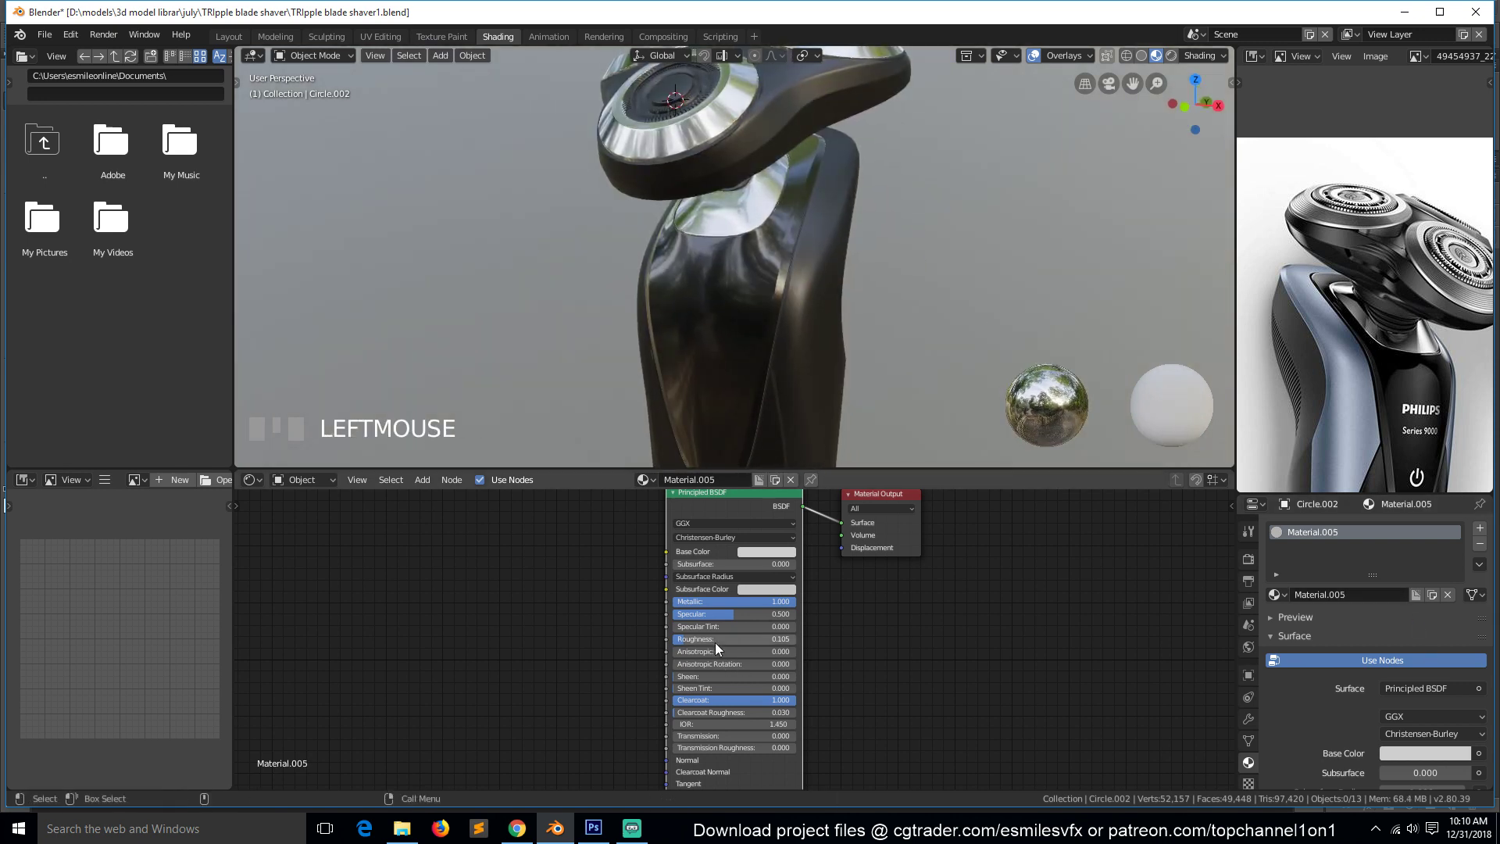
pyautogui.moveTo(700, 641); pyautogui.dragTo(716, 641)
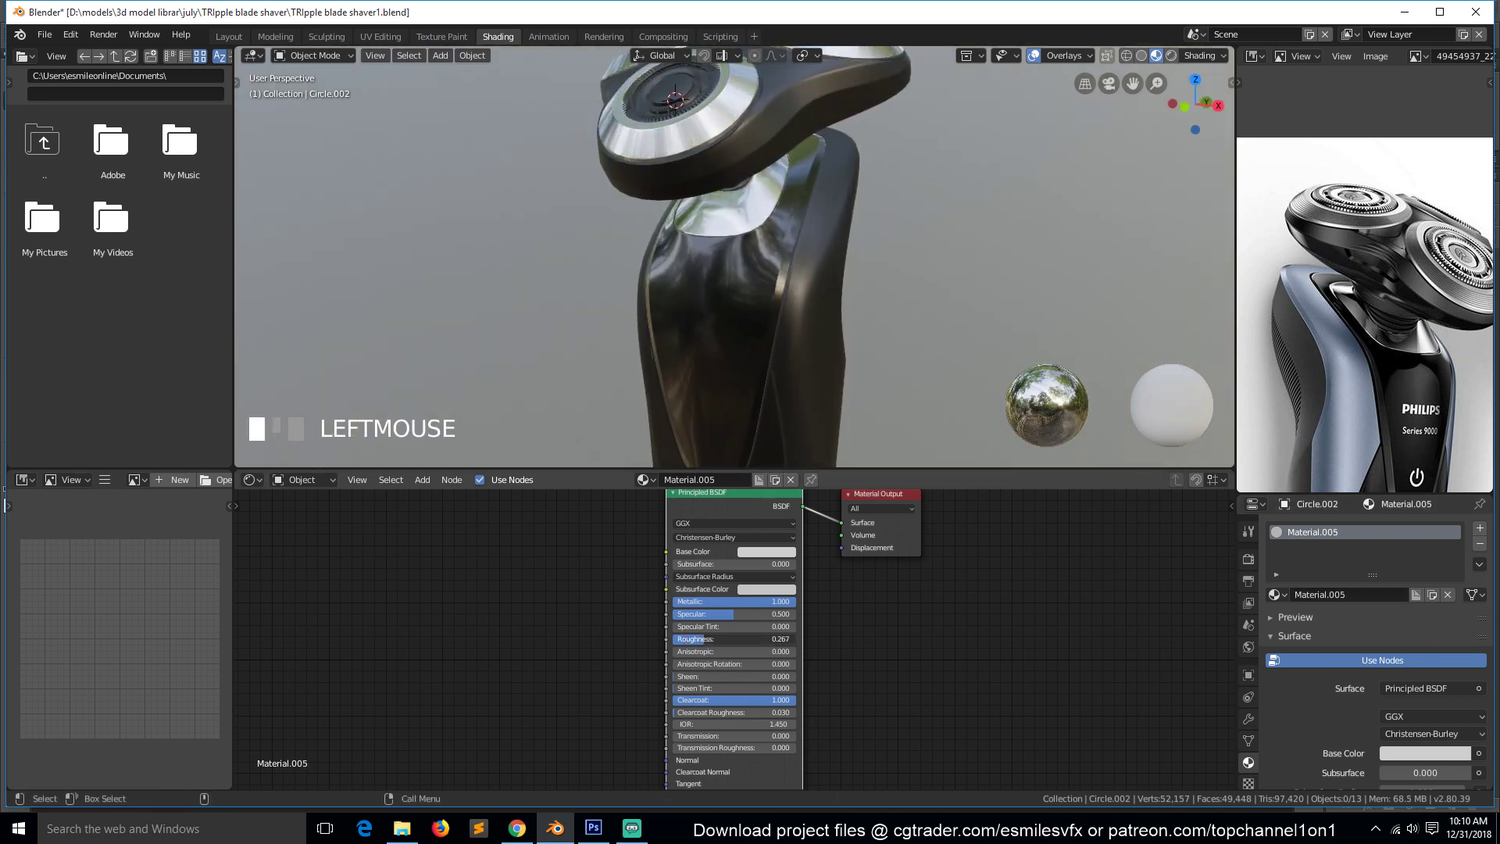
pyautogui.click(814, 331)
pyautogui.moveTo(814, 331); pyautogui.dragTo(889, 433, button='middle')
pyautogui.scroll(4, 980, 299)
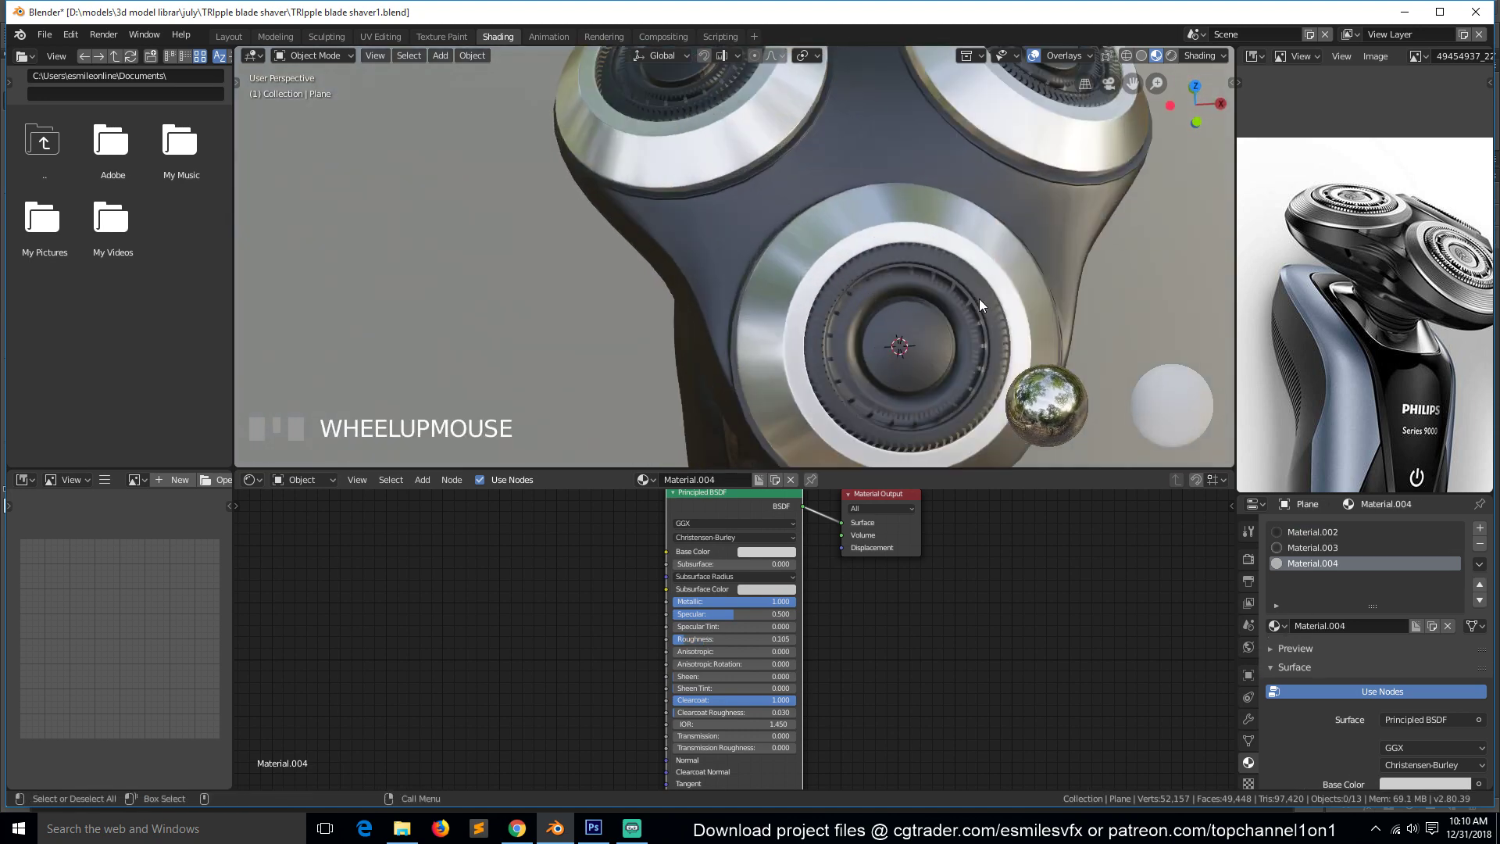
# Replace the material of the slotted blade rings in the shaving heads with Material.005.
pyautogui.moveTo(980, 299); pyautogui.dragTo(925, 286, button='middle')
pyautogui.press('`')
pyautogui.scroll(2, 873, 313)
pyautogui.click(775, 286)
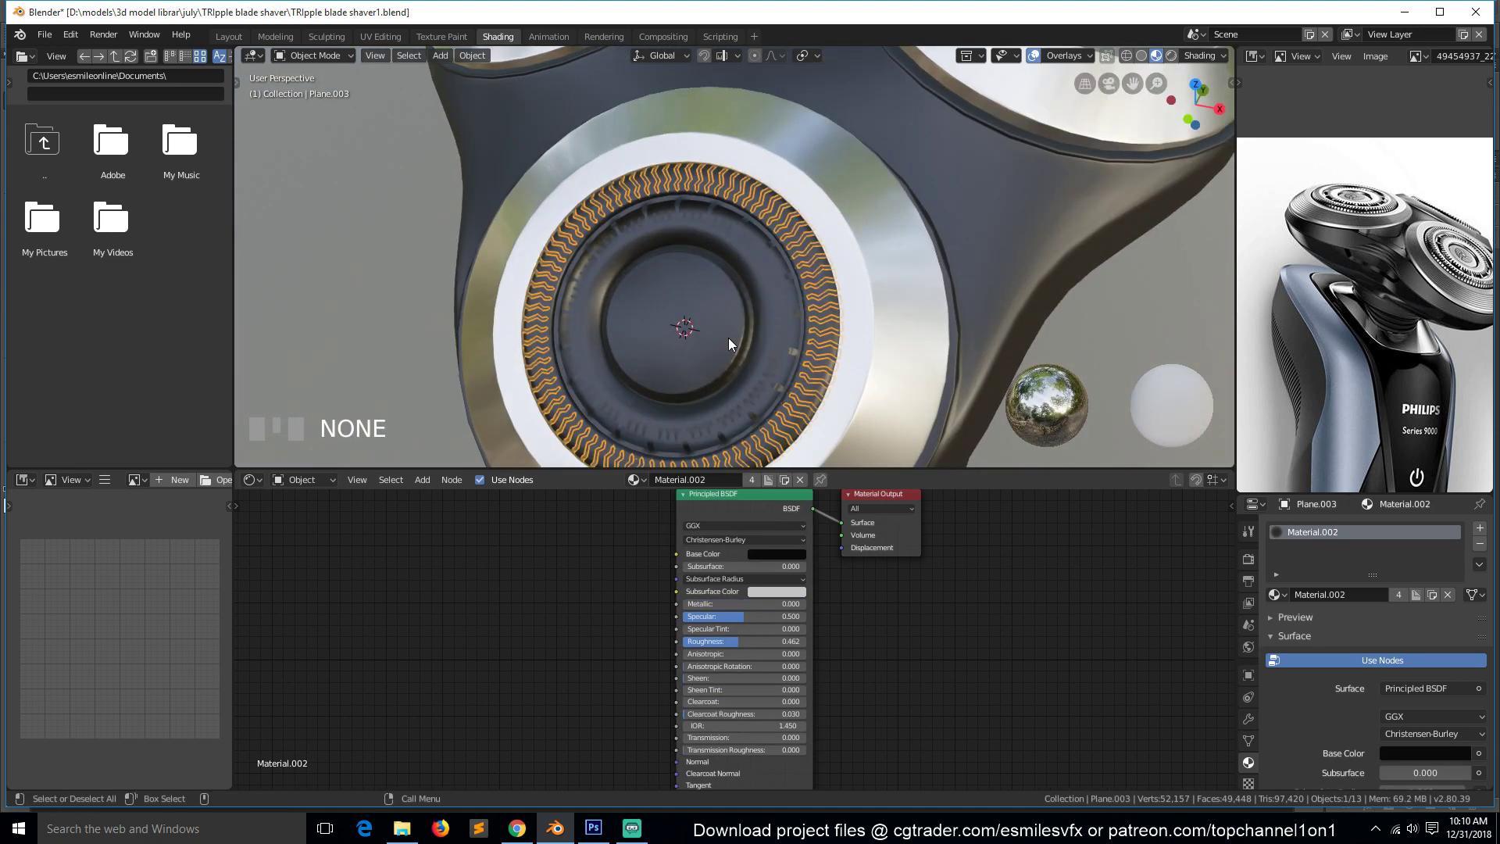
pyautogui.click(1275, 597)
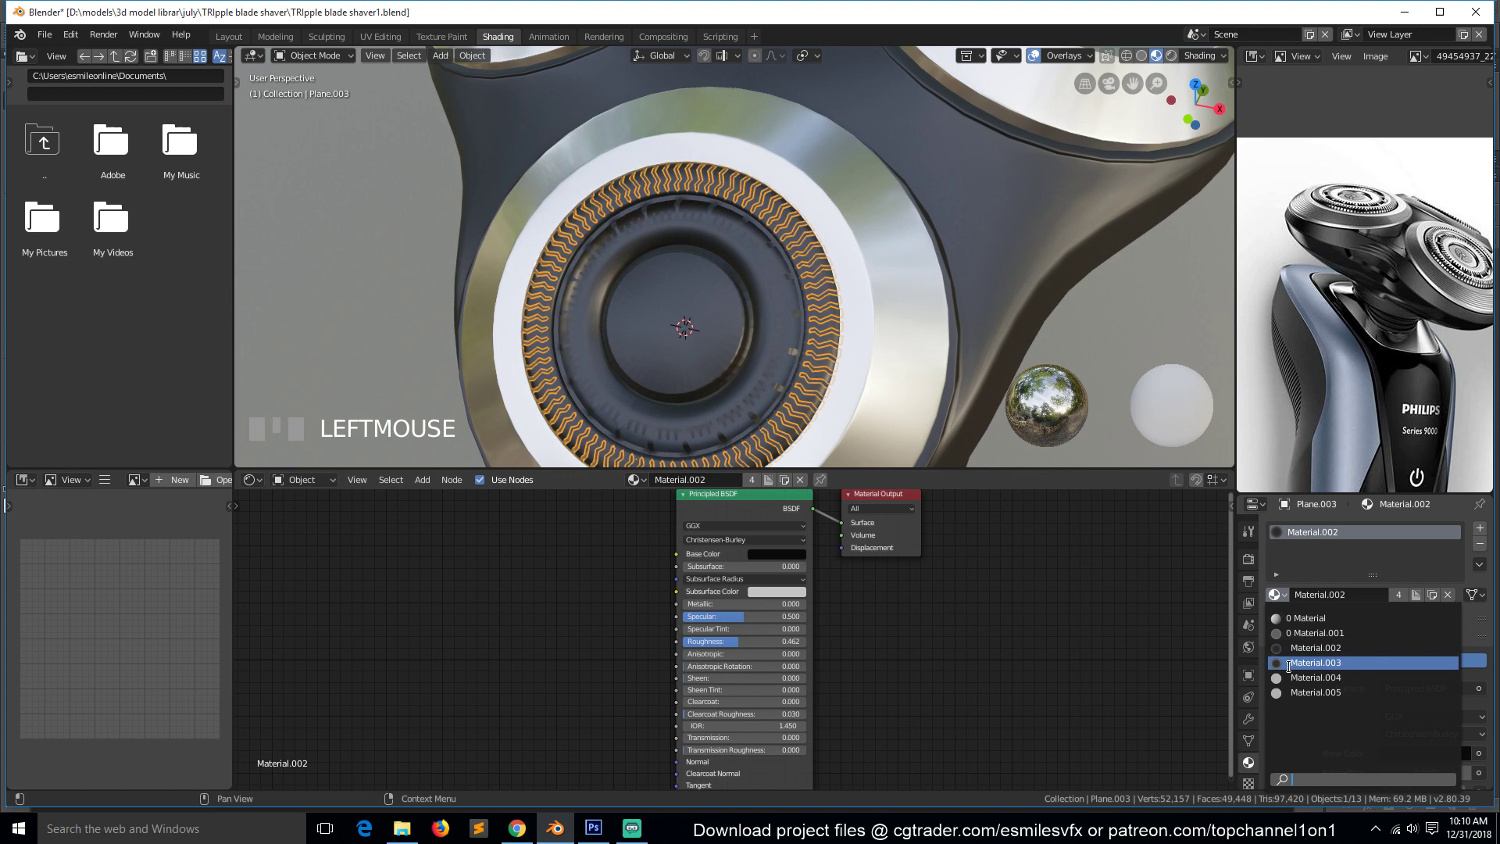
pyautogui.click(1352, 692)
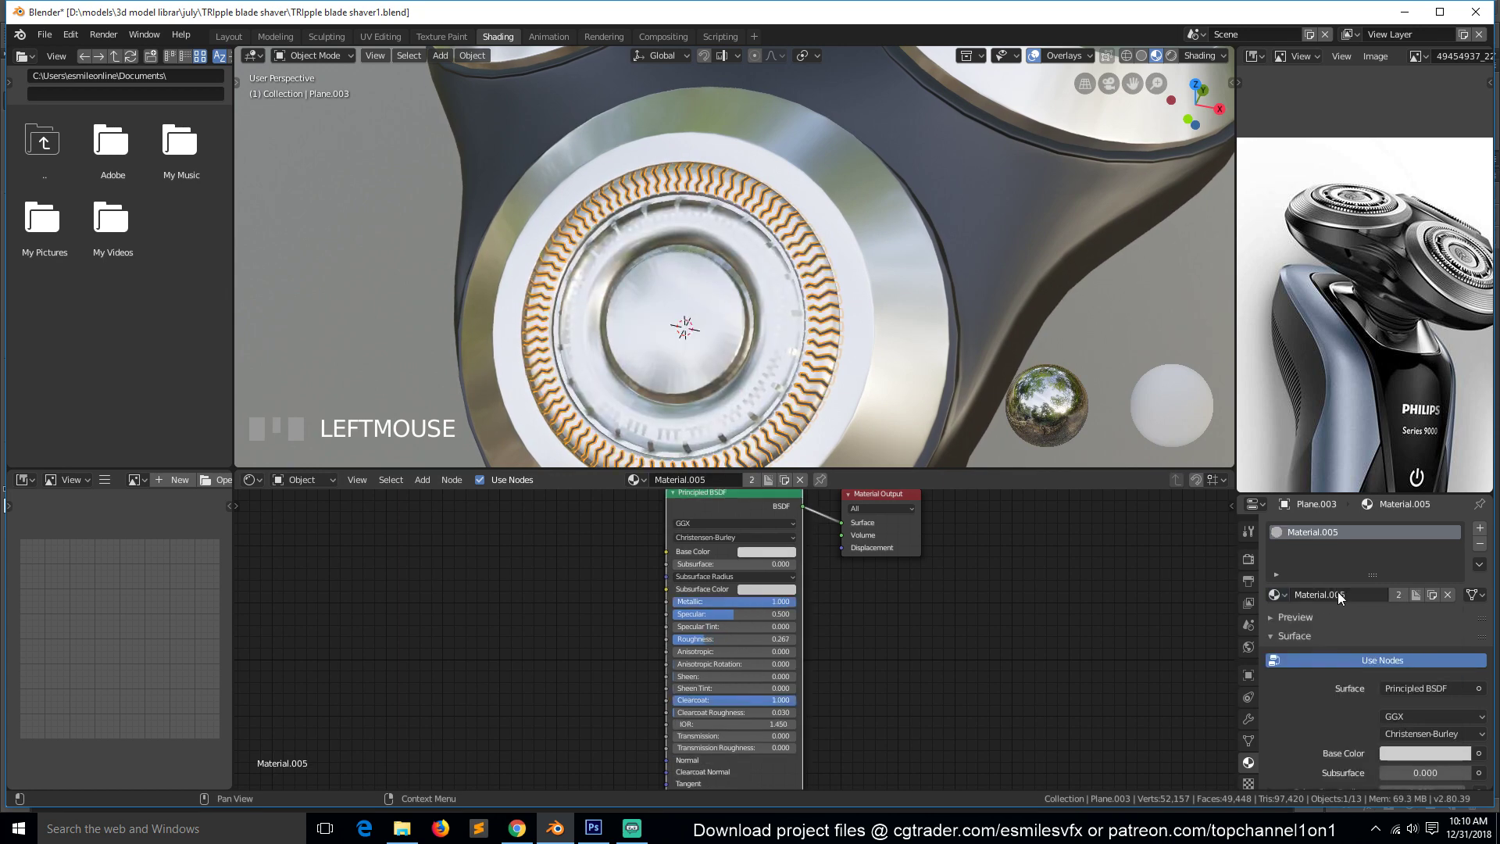
# Rename the blade rings' material to "brushed metal" and save the file with nothing selected.
pyautogui.click(1338, 595)
pyautogui.write('brushed metal')
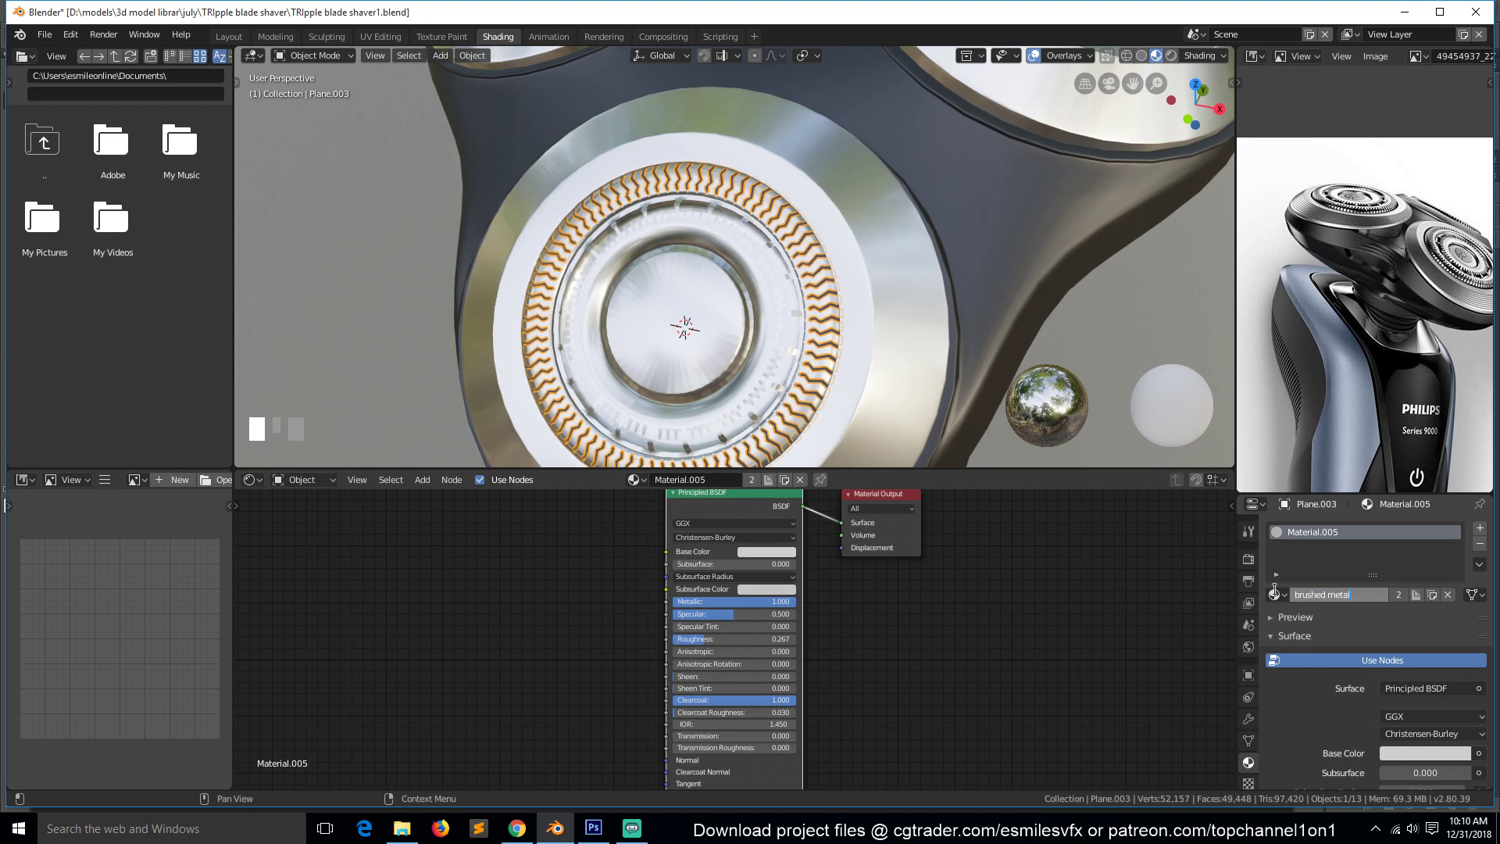
pyautogui.click(1178, 427)
pyautogui.scroll(-3, 991, 309)
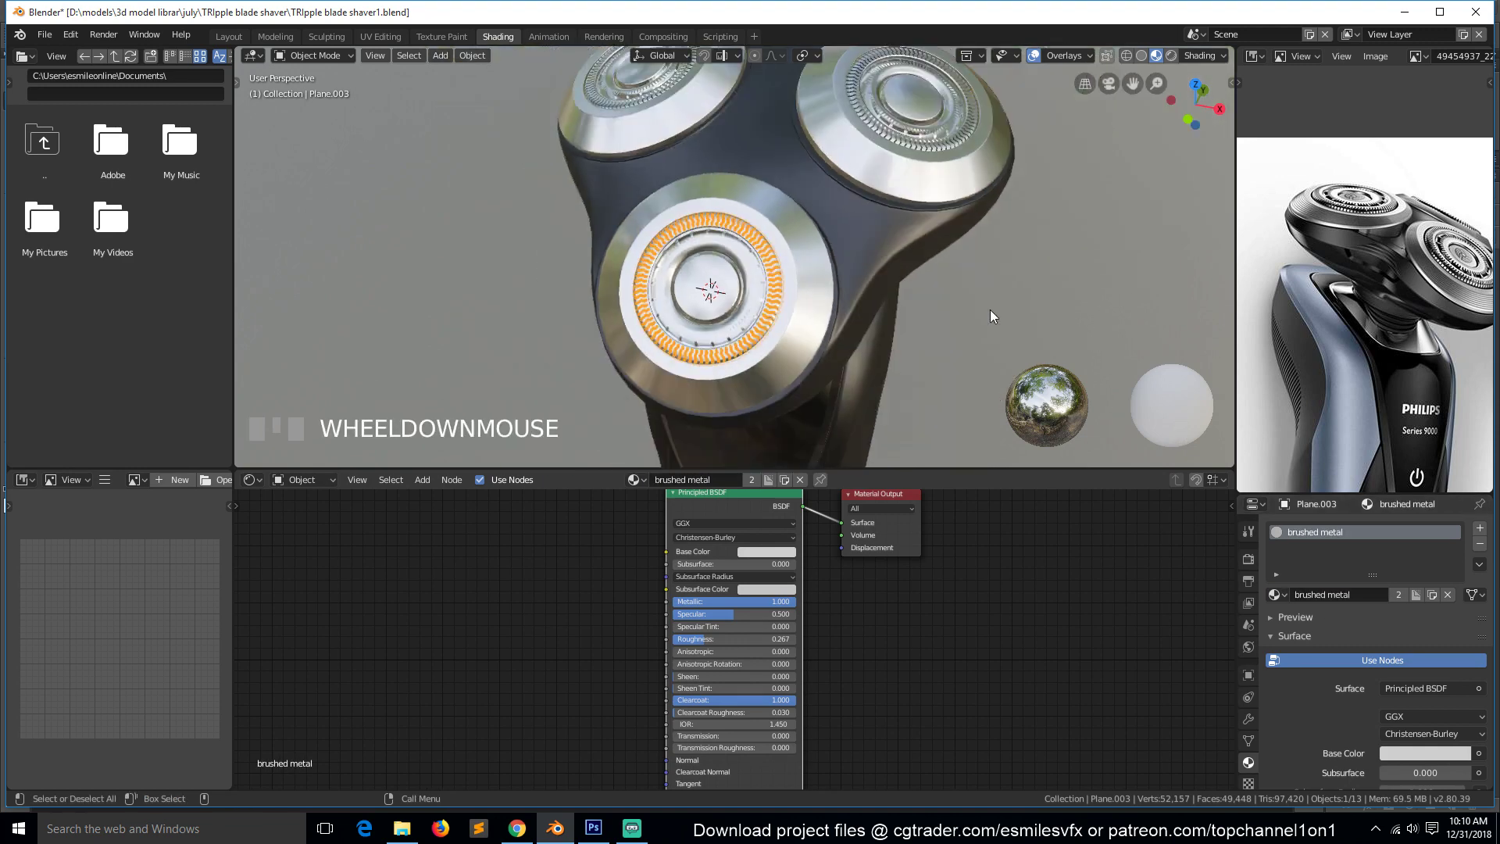
pyautogui.hotkey('ctrl', 's')
pyautogui.press('a')
pyautogui.moveTo(958, 308); pyautogui.dragTo(927, 308, button='middle')
pyautogui.hotkey('ctrl', 's')
# Examine the metallic shaving heads up close and compare the whole shaver from several sides with the reference photo.
pyautogui.press('`')
pyautogui.scroll(3, 932, 298)
pyautogui.press('`')
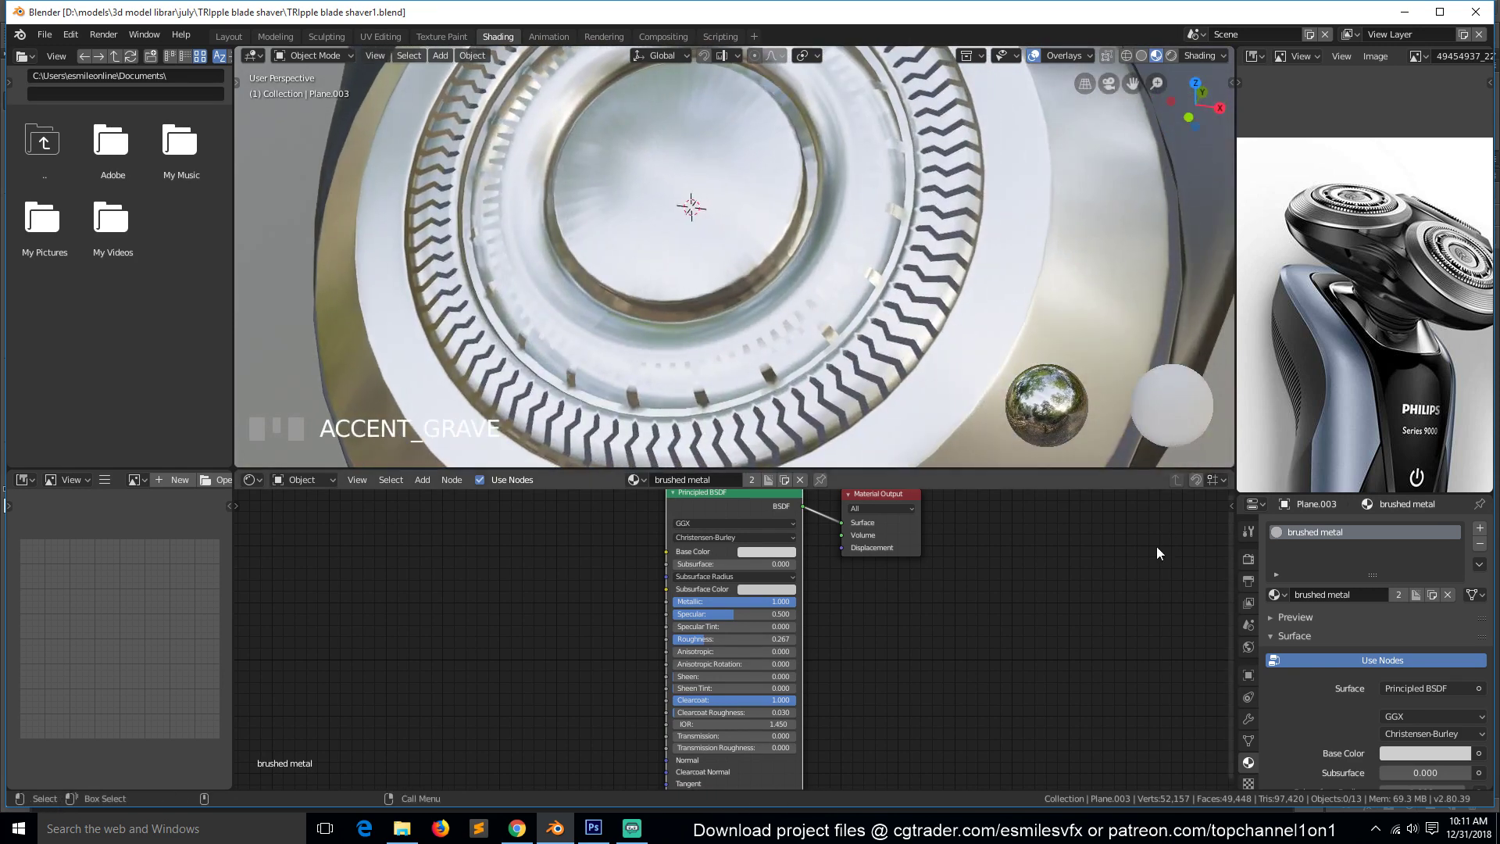
pyautogui.scroll(-8, 982, 351)
pyautogui.press('`')
pyautogui.moveTo(983, 352); pyautogui.dragTo(1005, 282, button='middle')
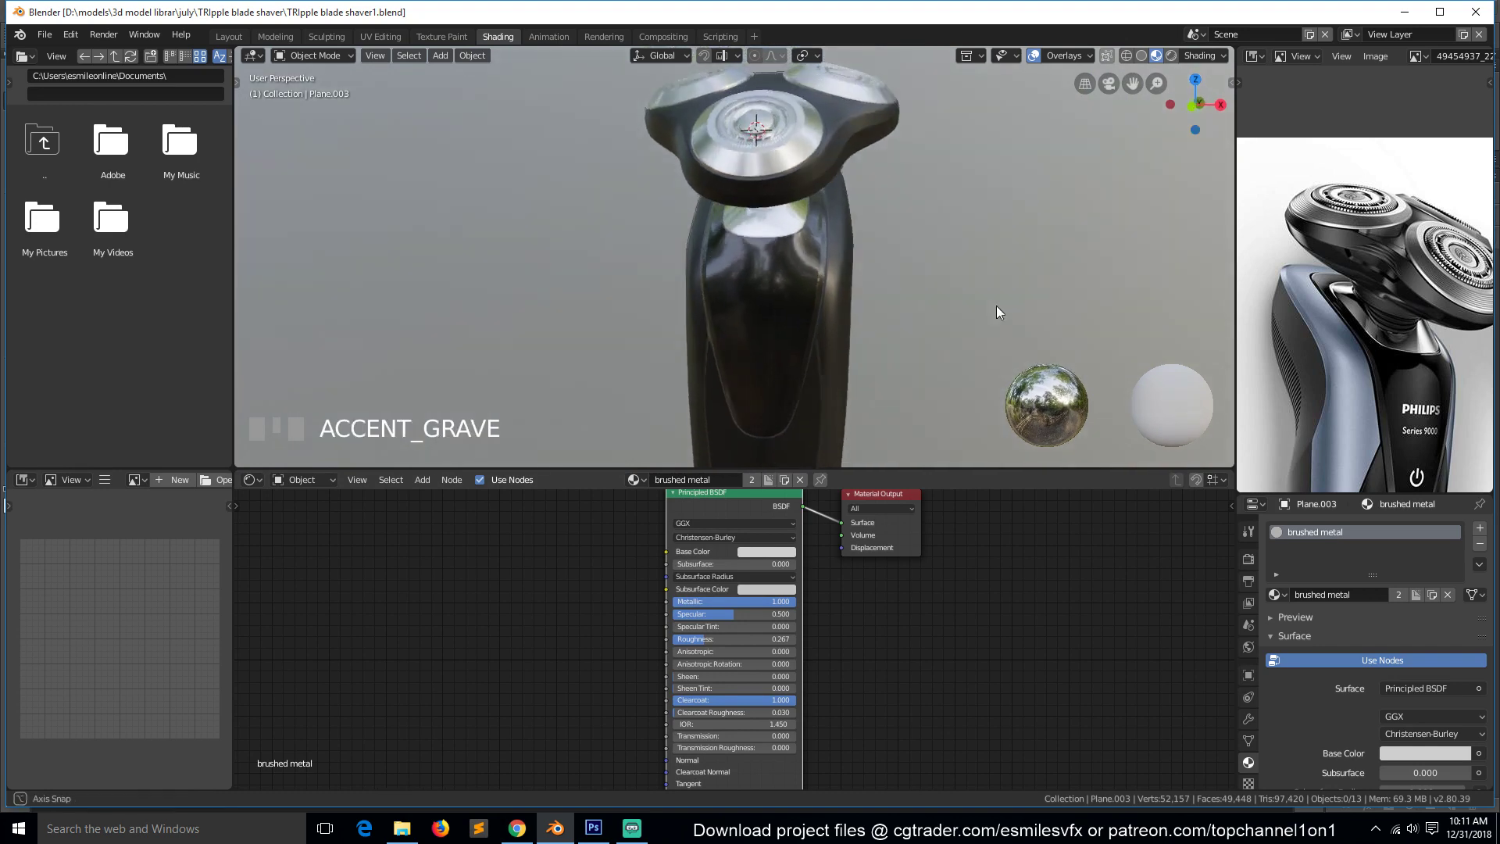
pyautogui.click(866, 141)
pyautogui.press('`')
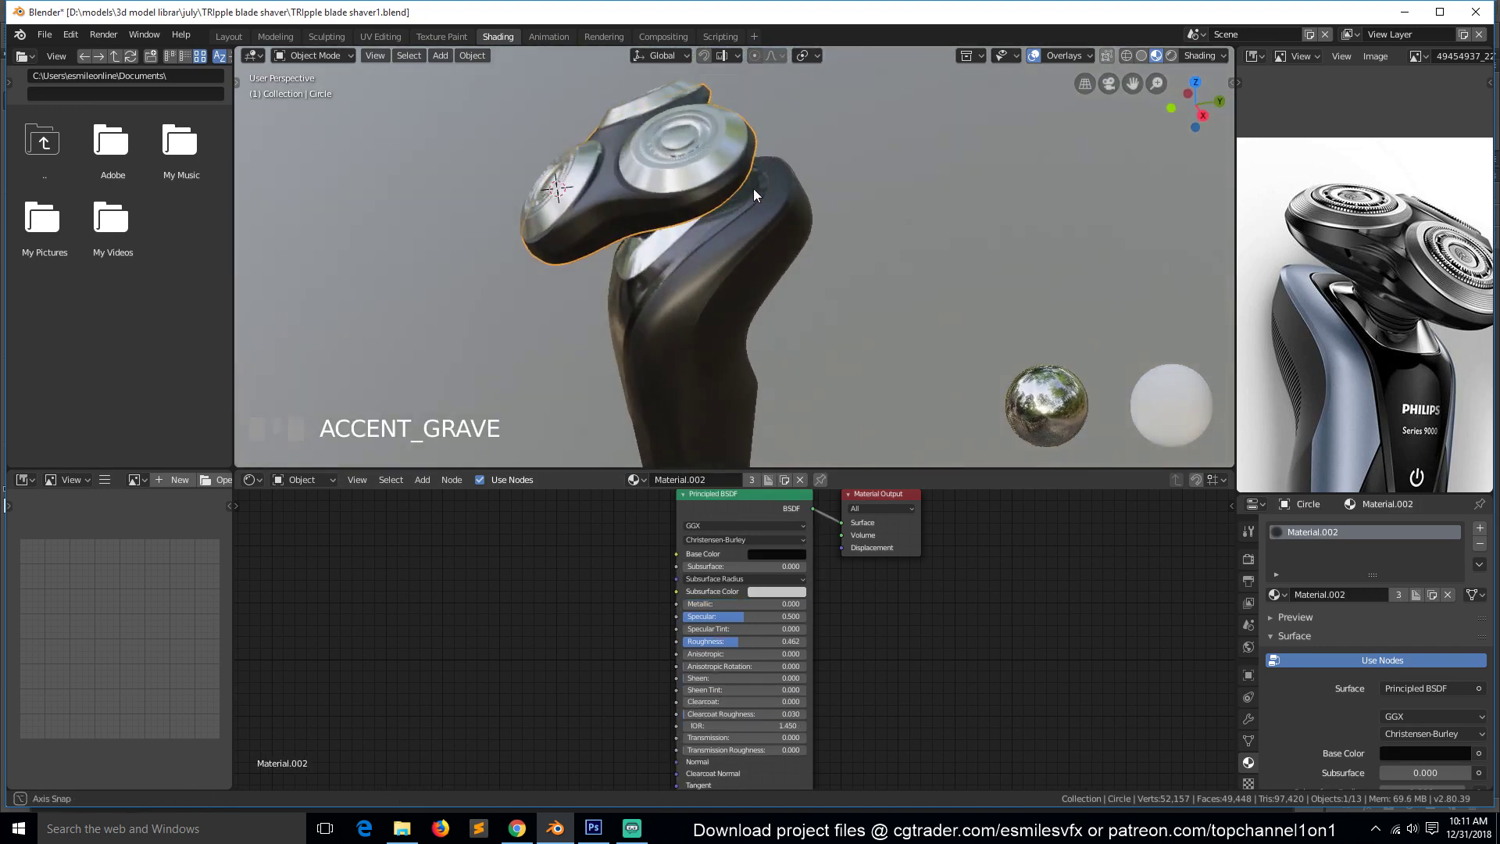
pyautogui.press('a')
pyautogui.press('`')
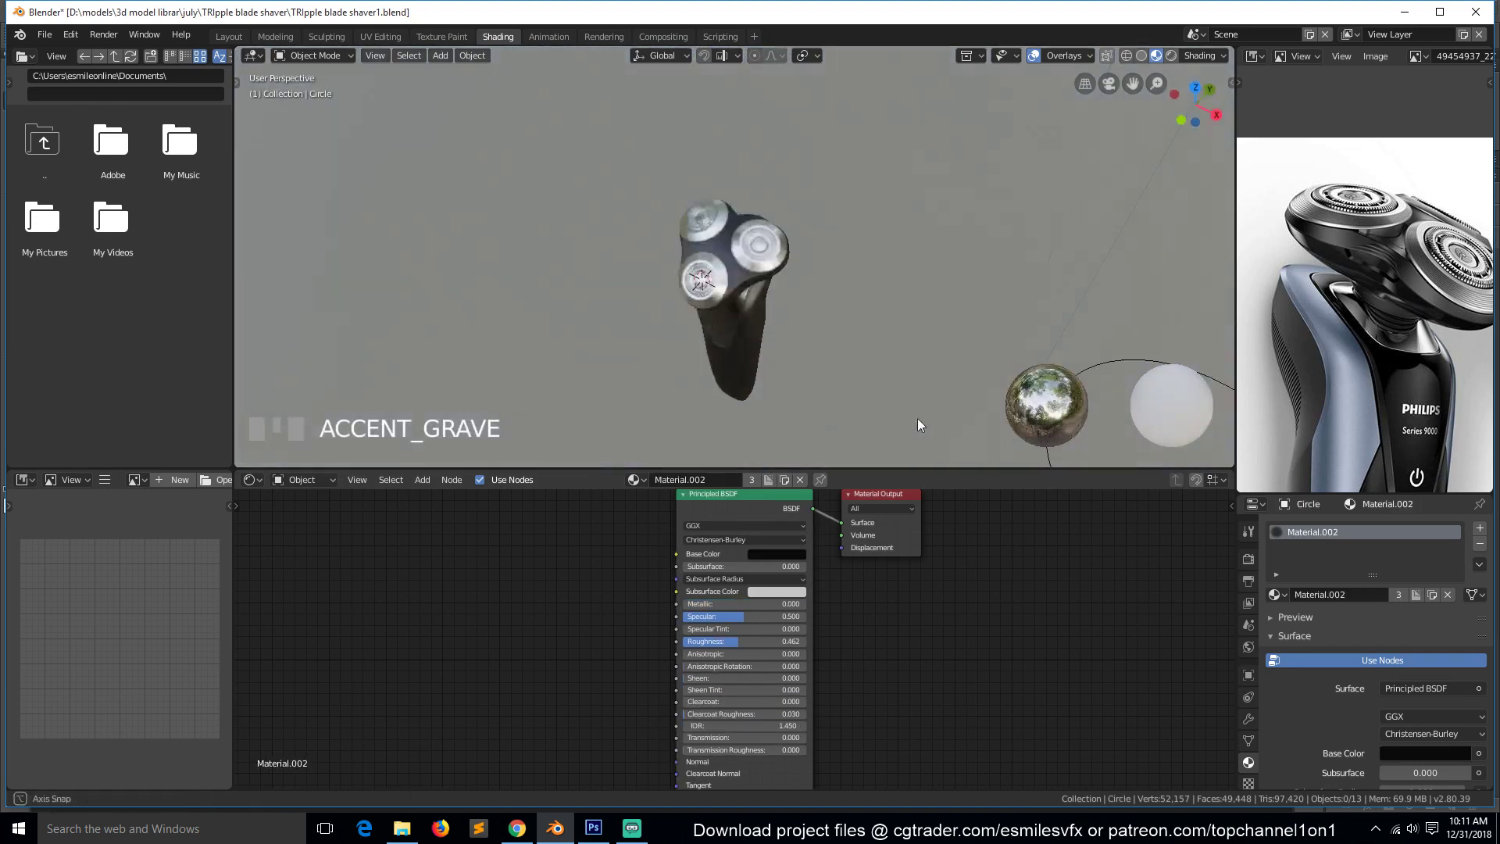
pyautogui.moveTo(918, 419); pyautogui.dragTo(1025, 297, button='middle')
pyautogui.scroll(-1, 1335, 364)
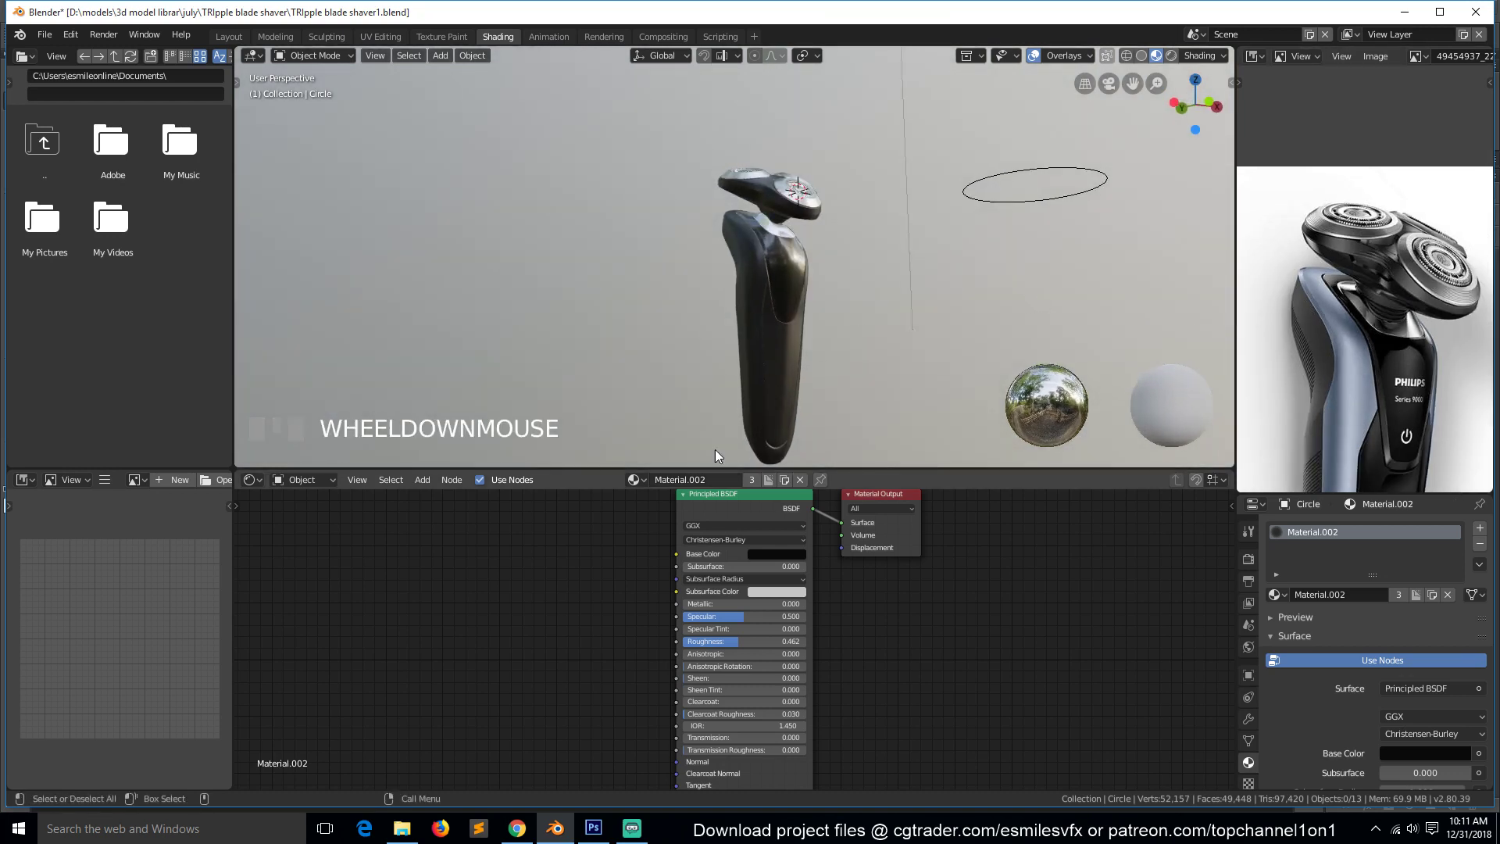
# Select the linked outer shell of the handle in the body mesh and hide all unselected geometry.
pyautogui.scroll(3, 719, 396)
pyautogui.press('Tab')
pyautogui.click(783, 304)
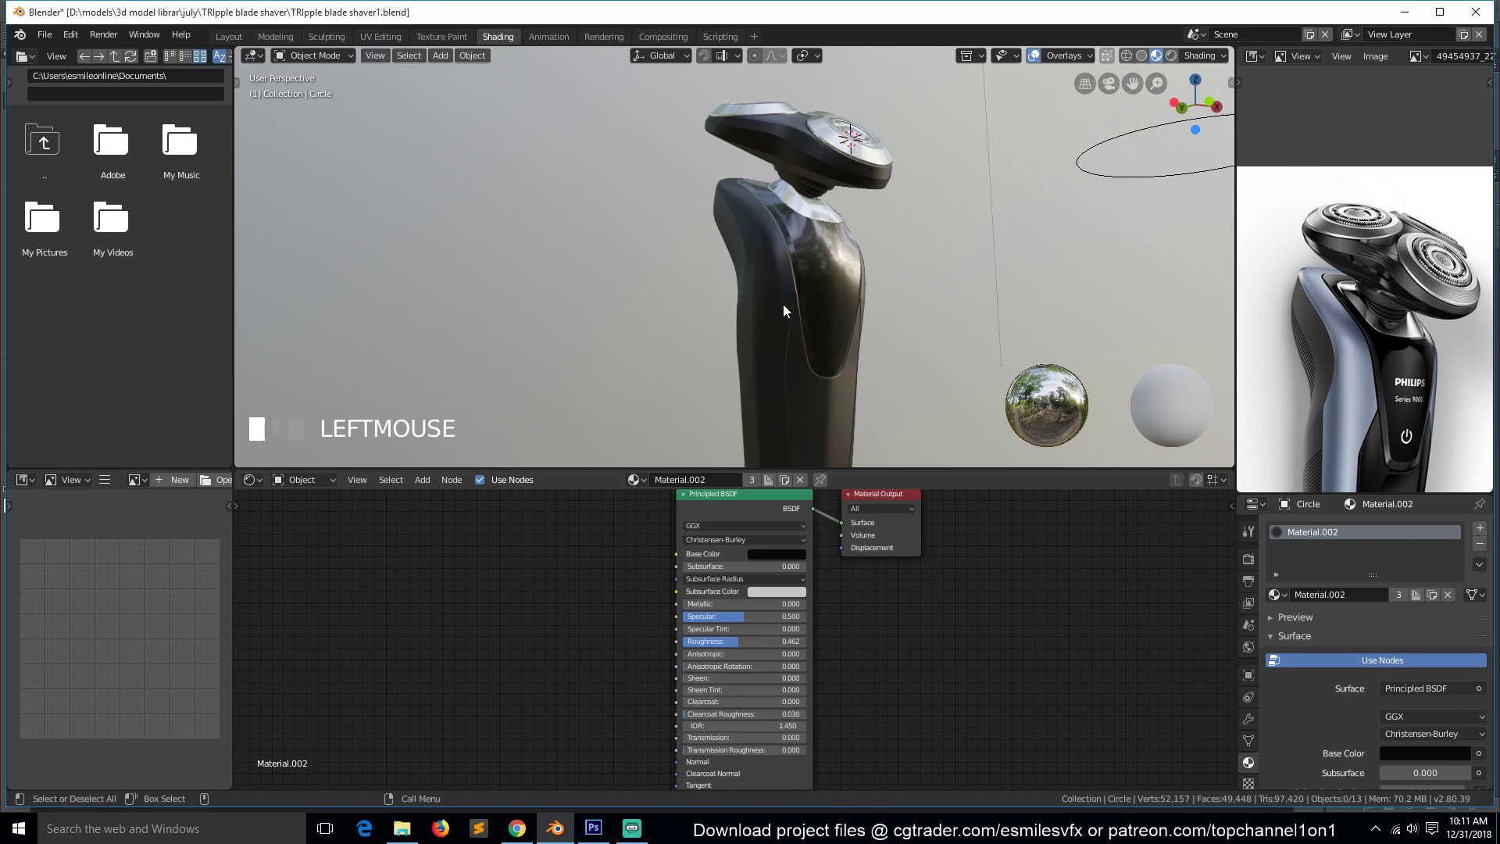
pyautogui.click(777, 284)
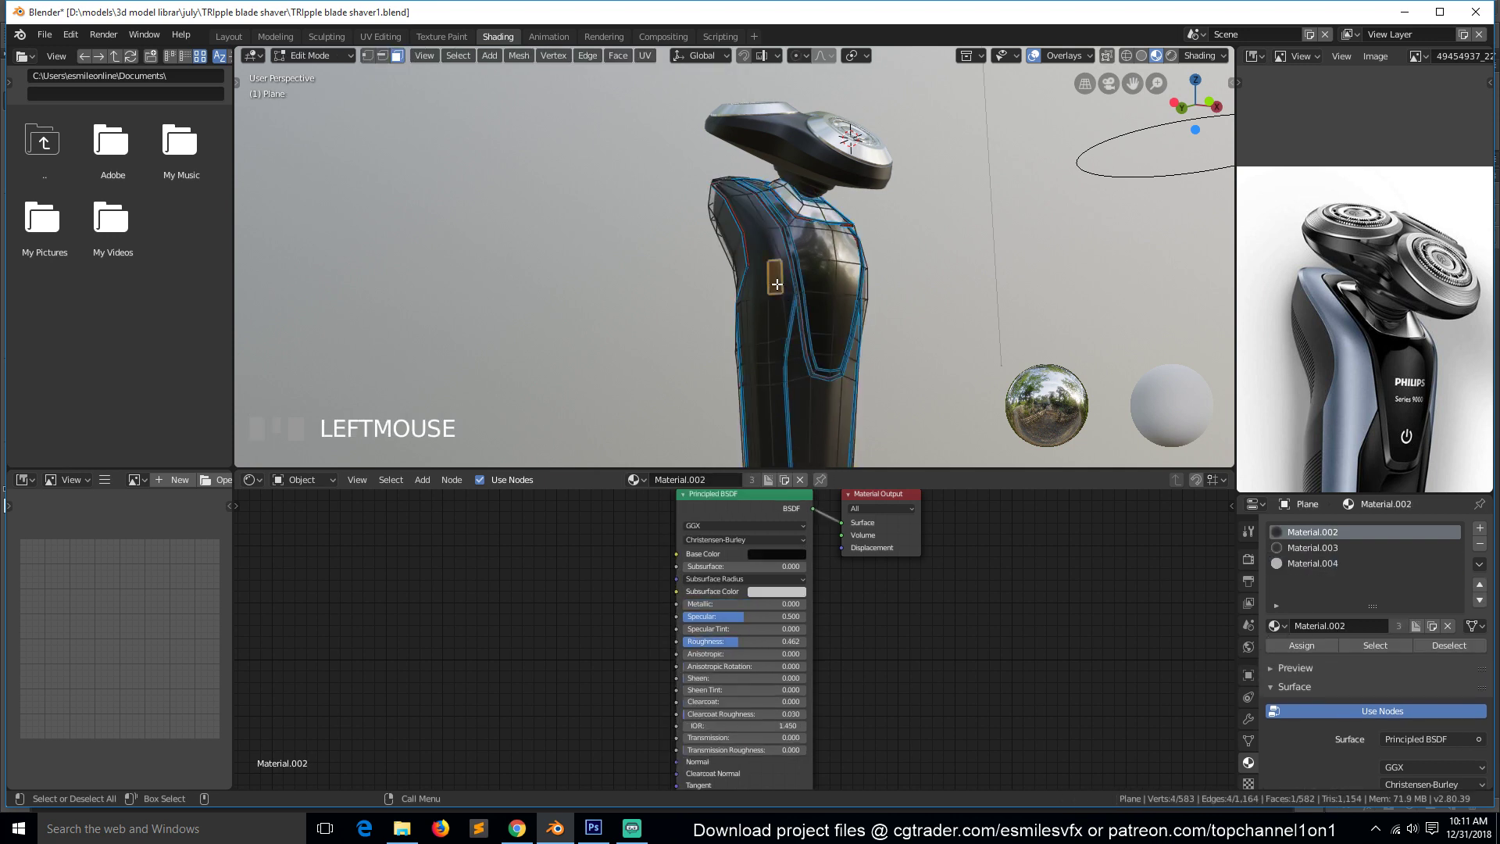
pyautogui.press('l')
pyautogui.press('`')
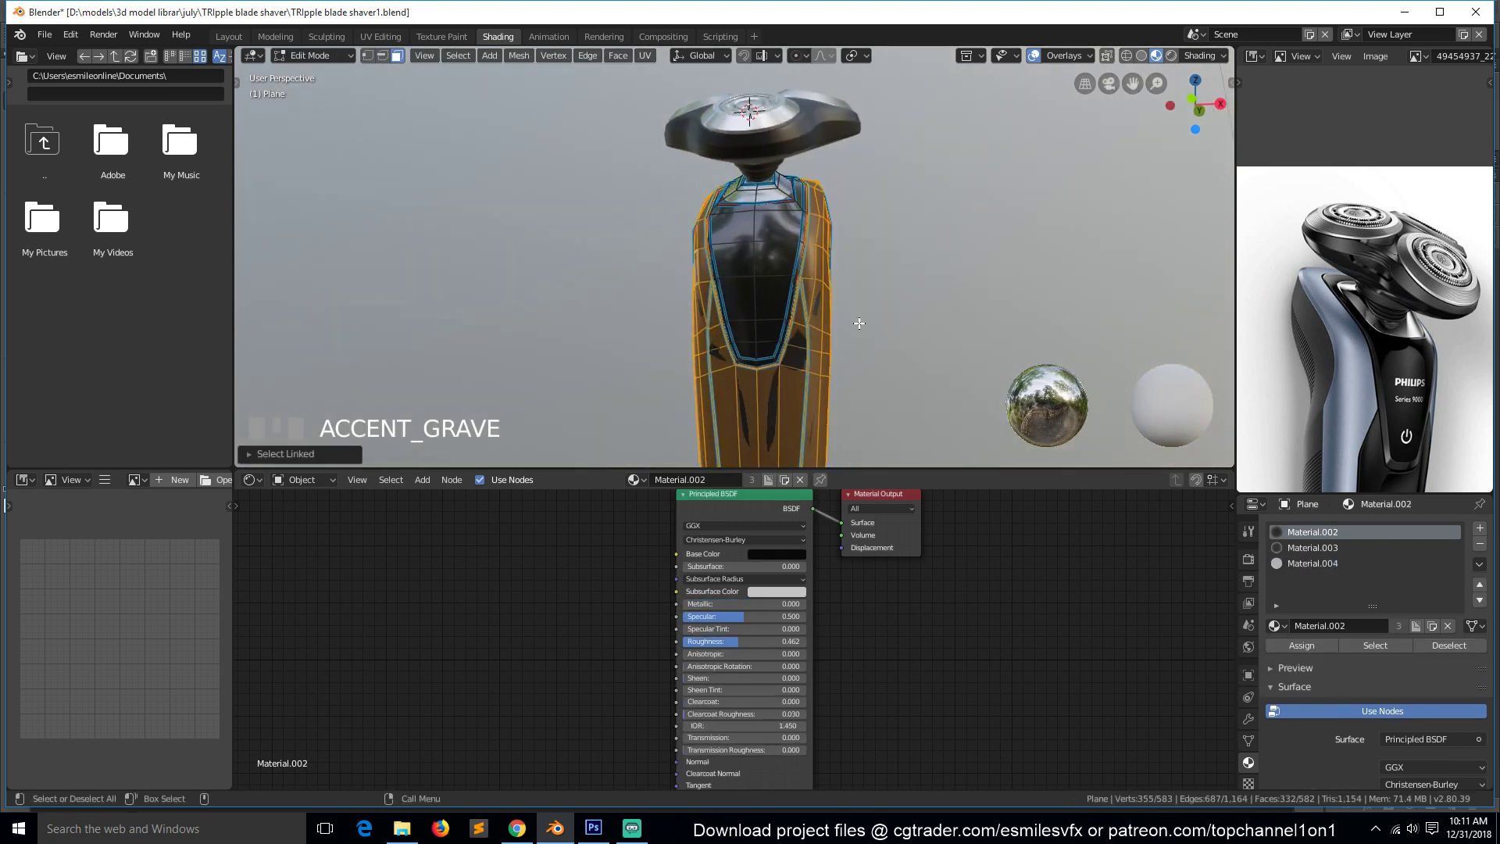
pyautogui.moveTo(1024, 354); pyautogui.dragTo(807, 232, button='middle')
pyautogui.scroll(3, 784, 316)
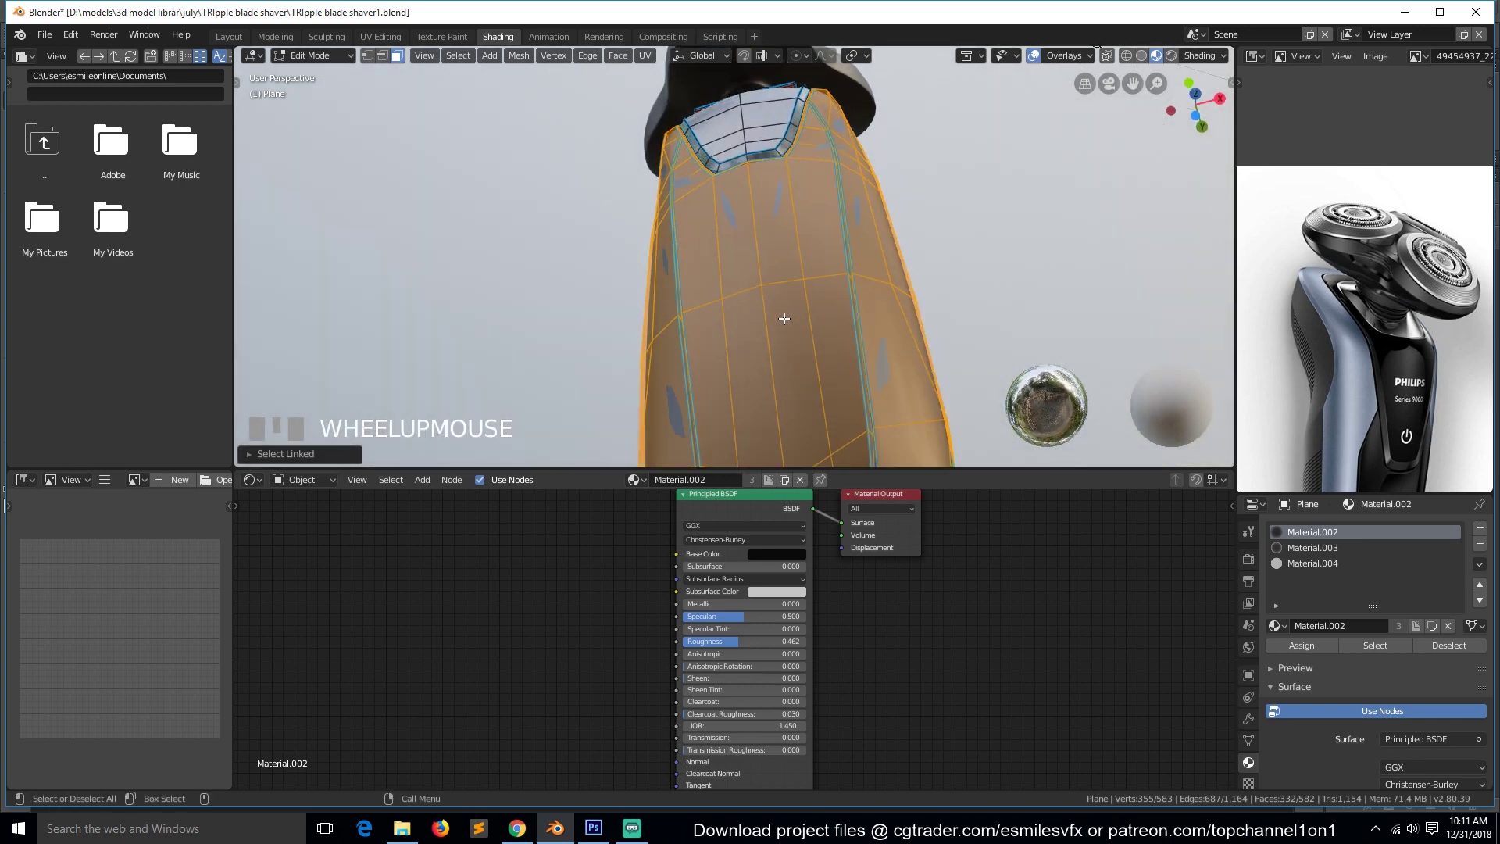
pyautogui.press('`')
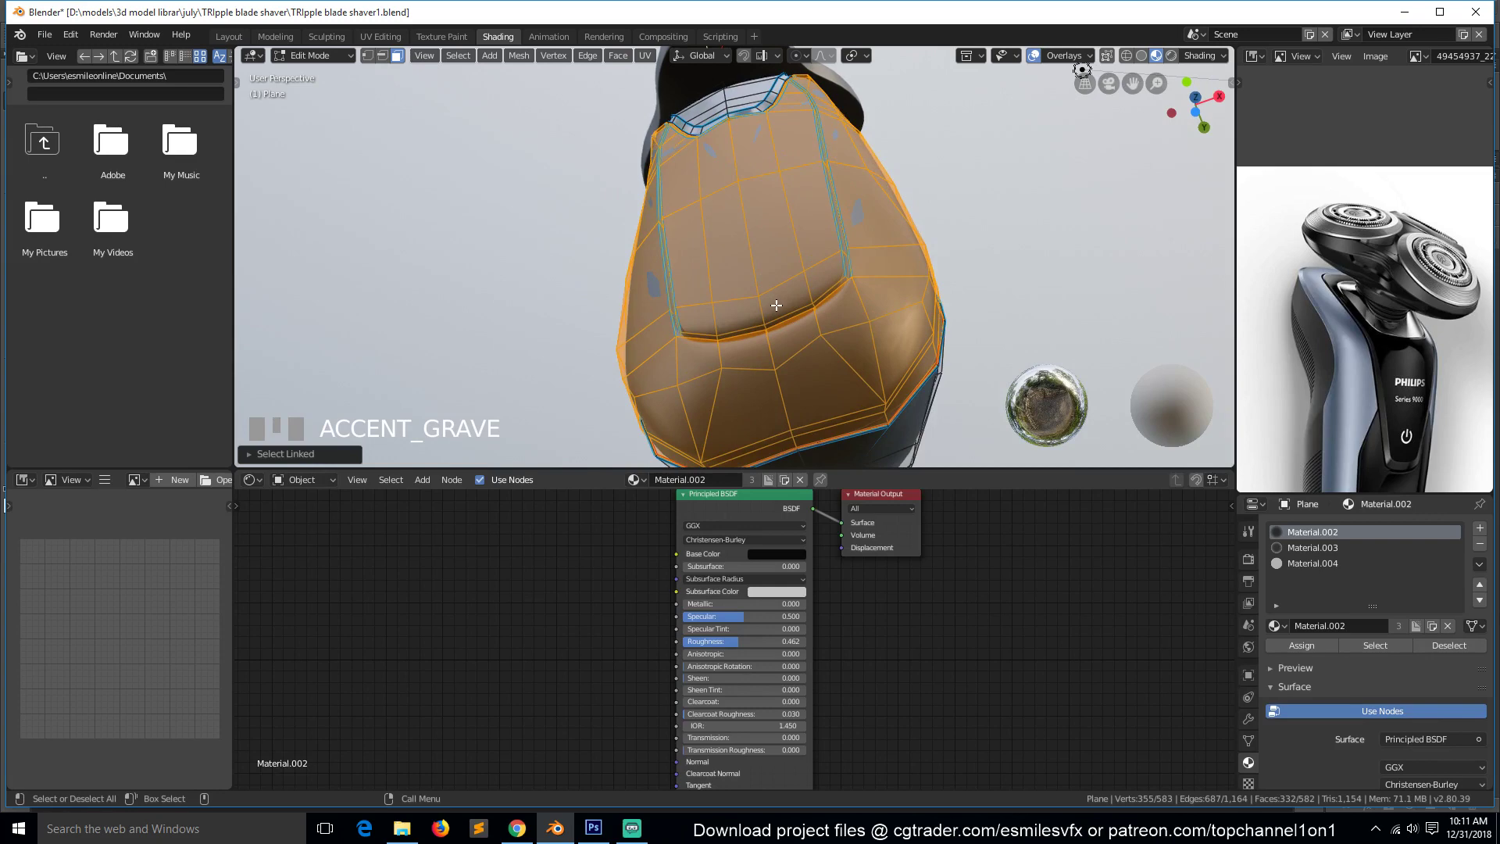
pyautogui.hotkey('shift', 'h')
# Switch the viewport to solid shading and turn off the viewport display of the body's Bevel and Subdivision modifiers.
pyautogui.press('`')
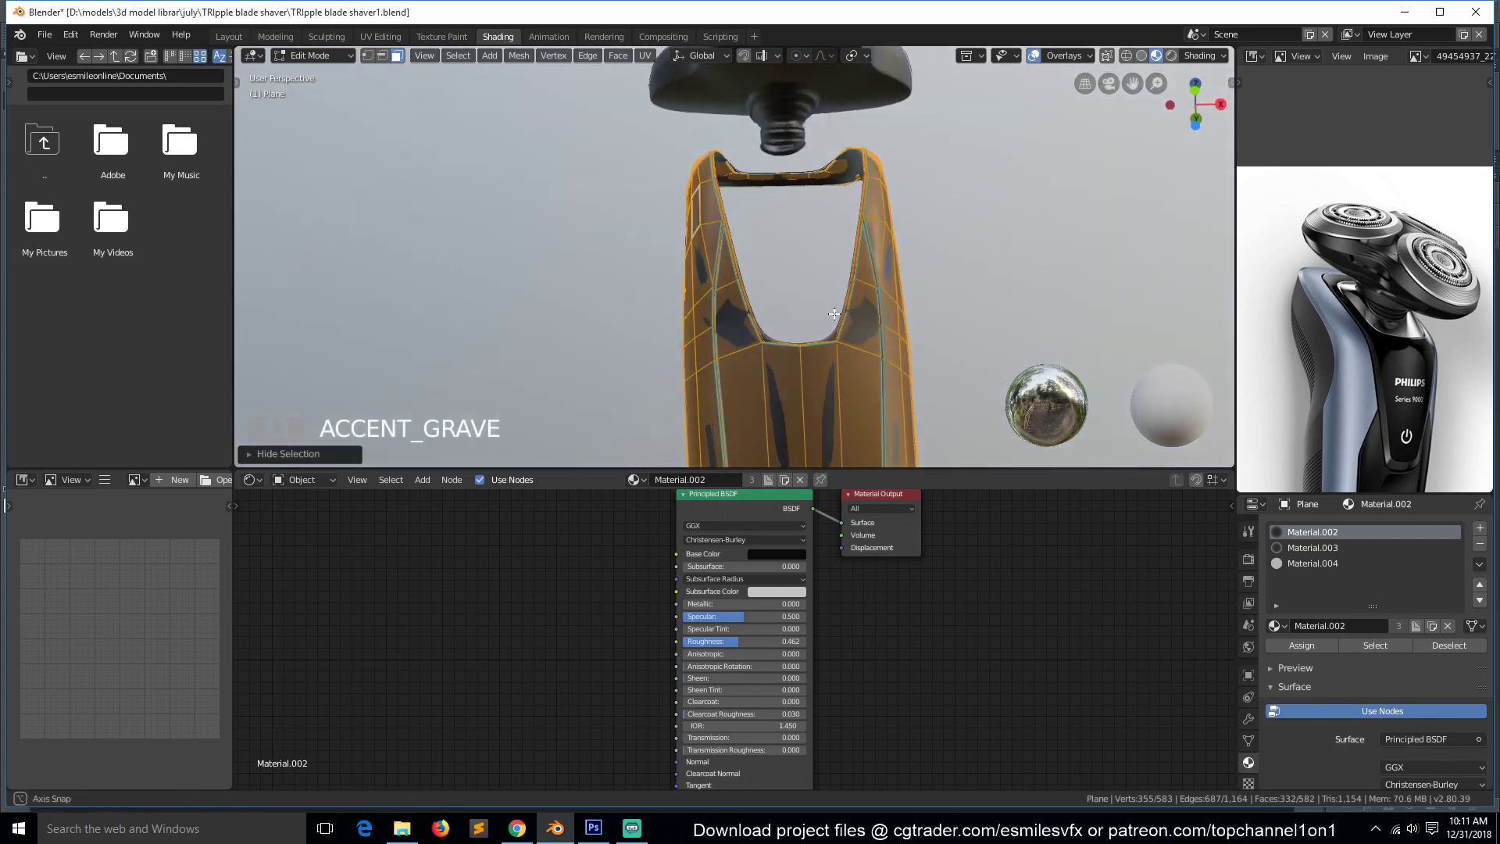
pyautogui.scroll(1, 896, 366)
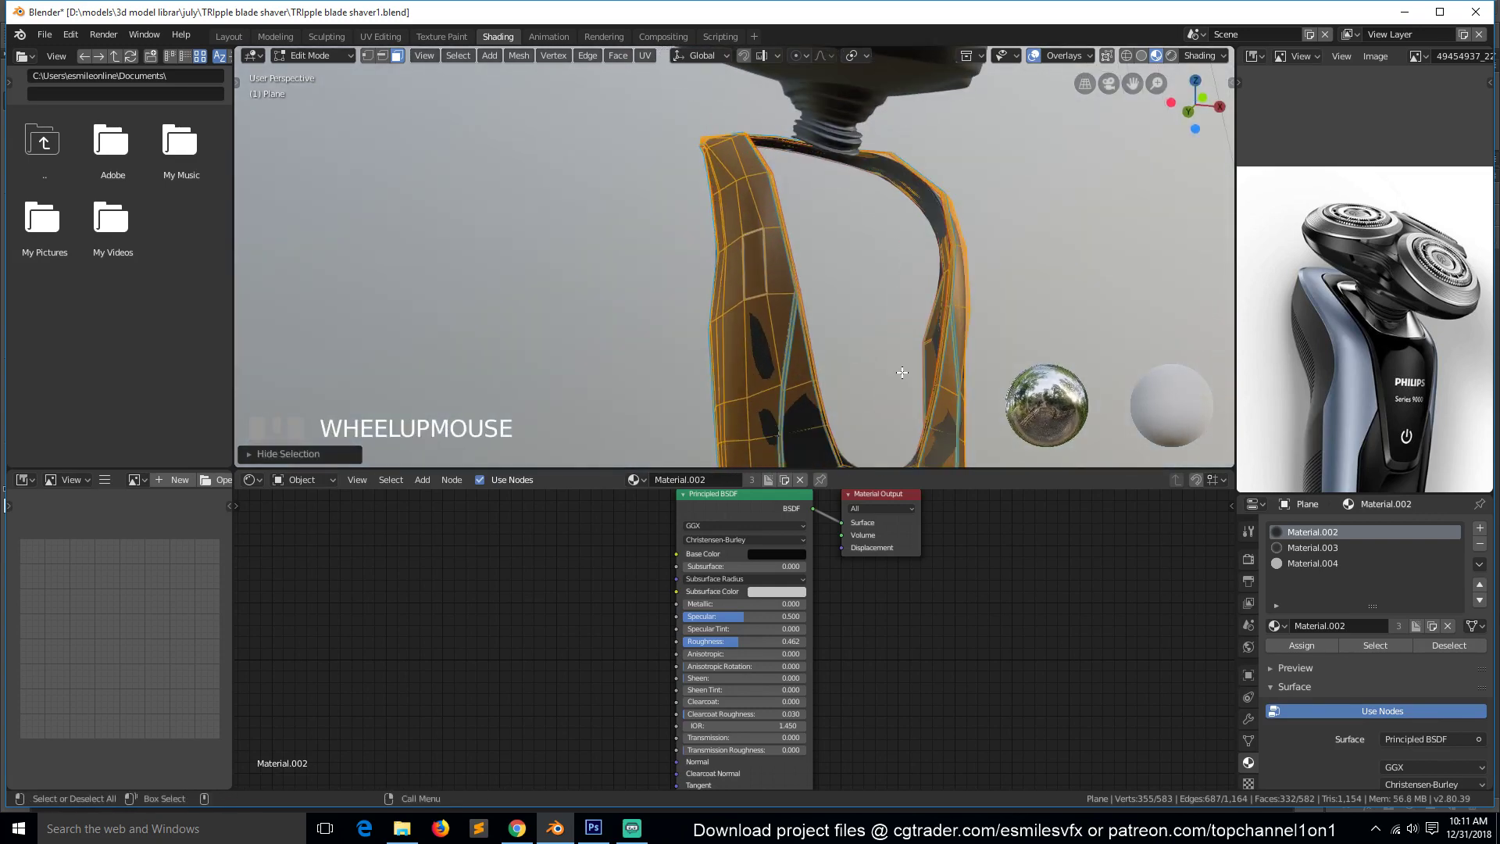
pyautogui.scroll(1, 830, 367)
pyautogui.press('`')
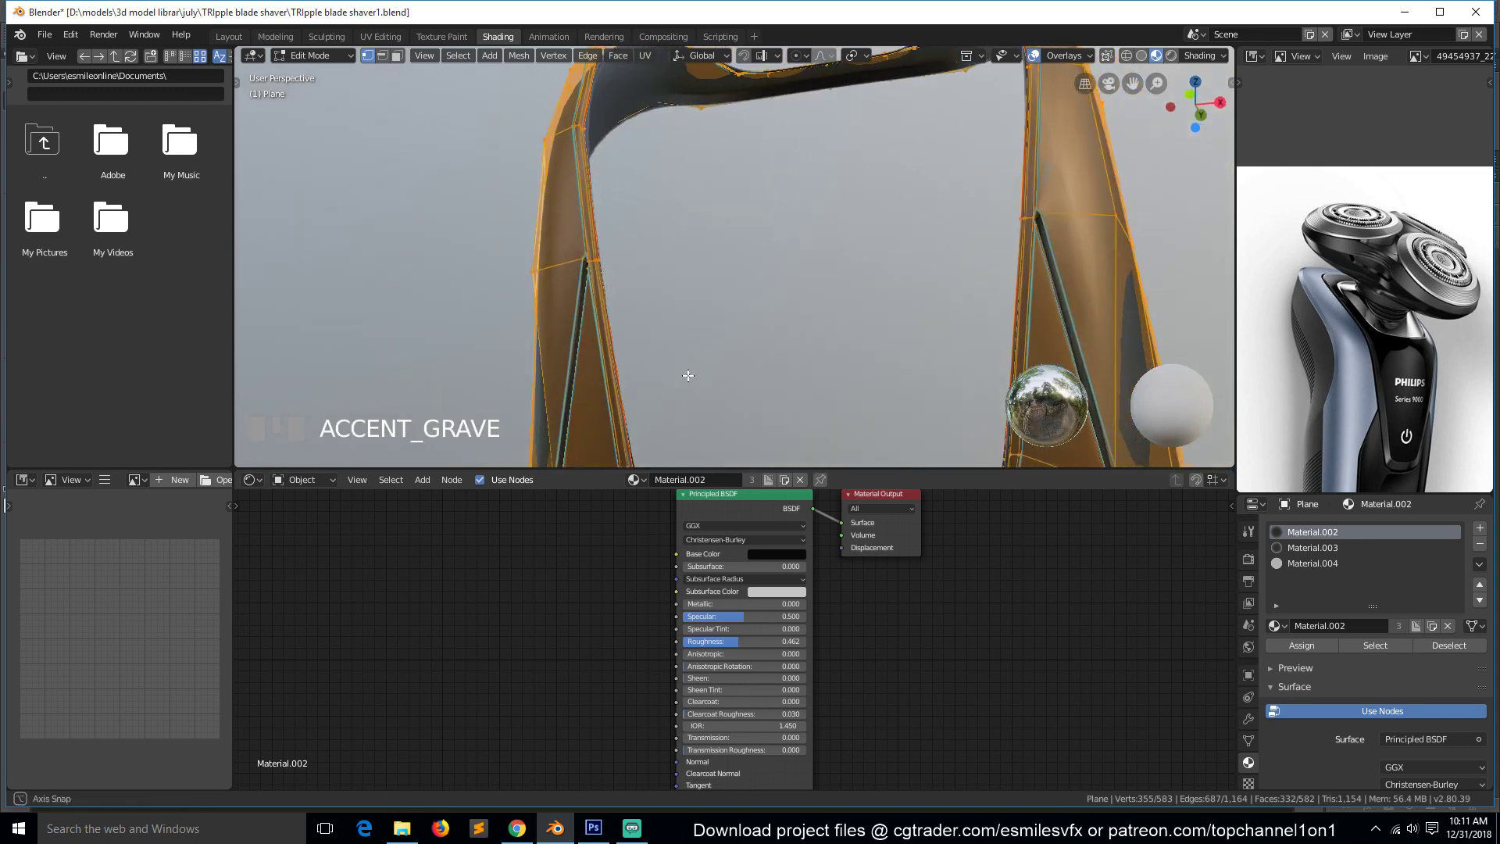
pyautogui.click(652, 303)
pyautogui.scroll(2, 588, 292)
pyautogui.press('`')
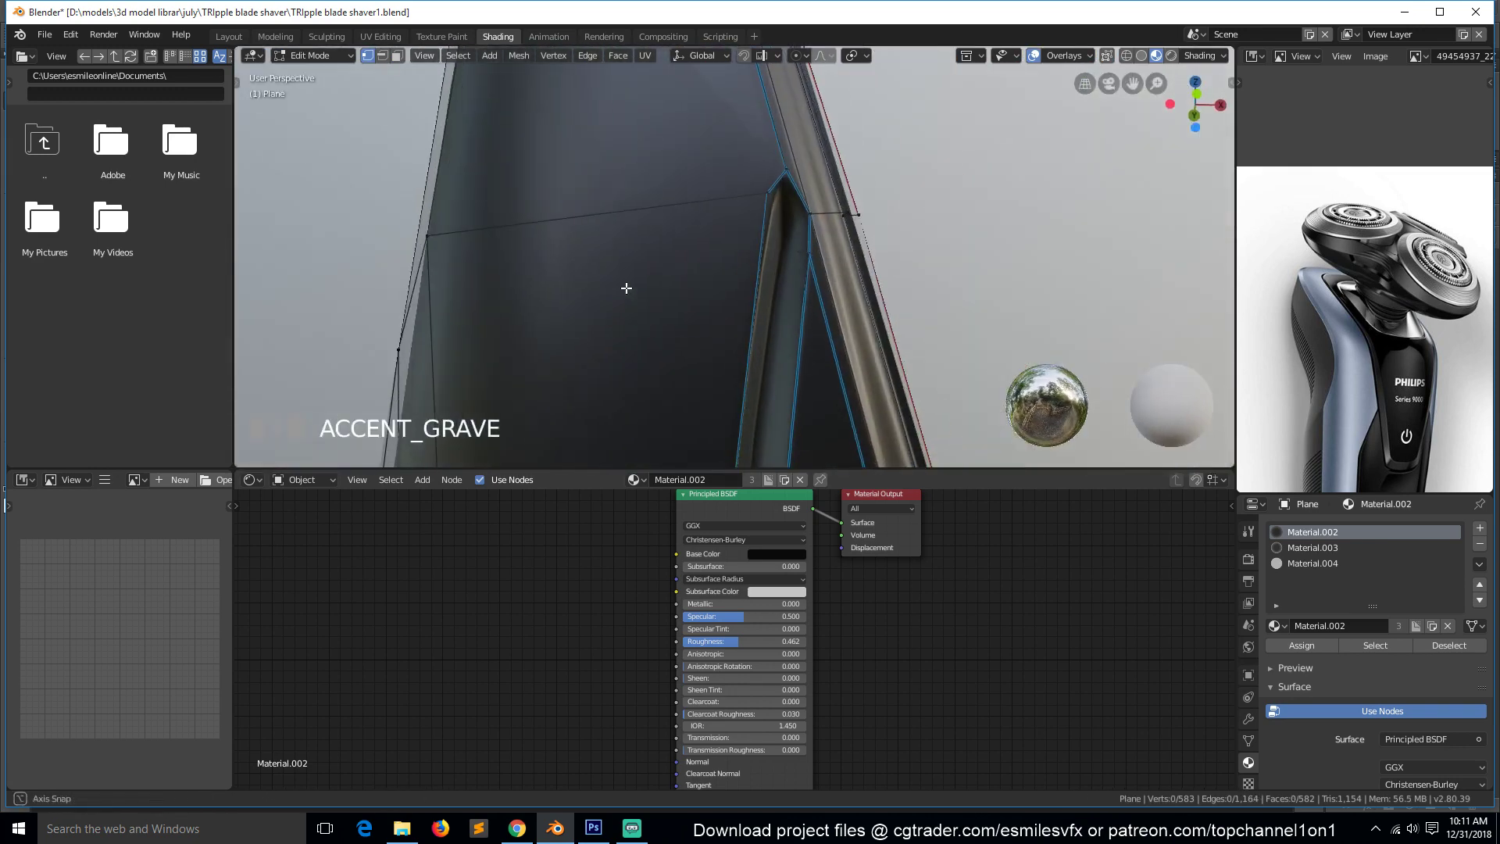
pyautogui.keyDown('alt'); pyautogui.click(777, 280); pyautogui.keyUp('alt')
pyautogui.click(1141, 56)
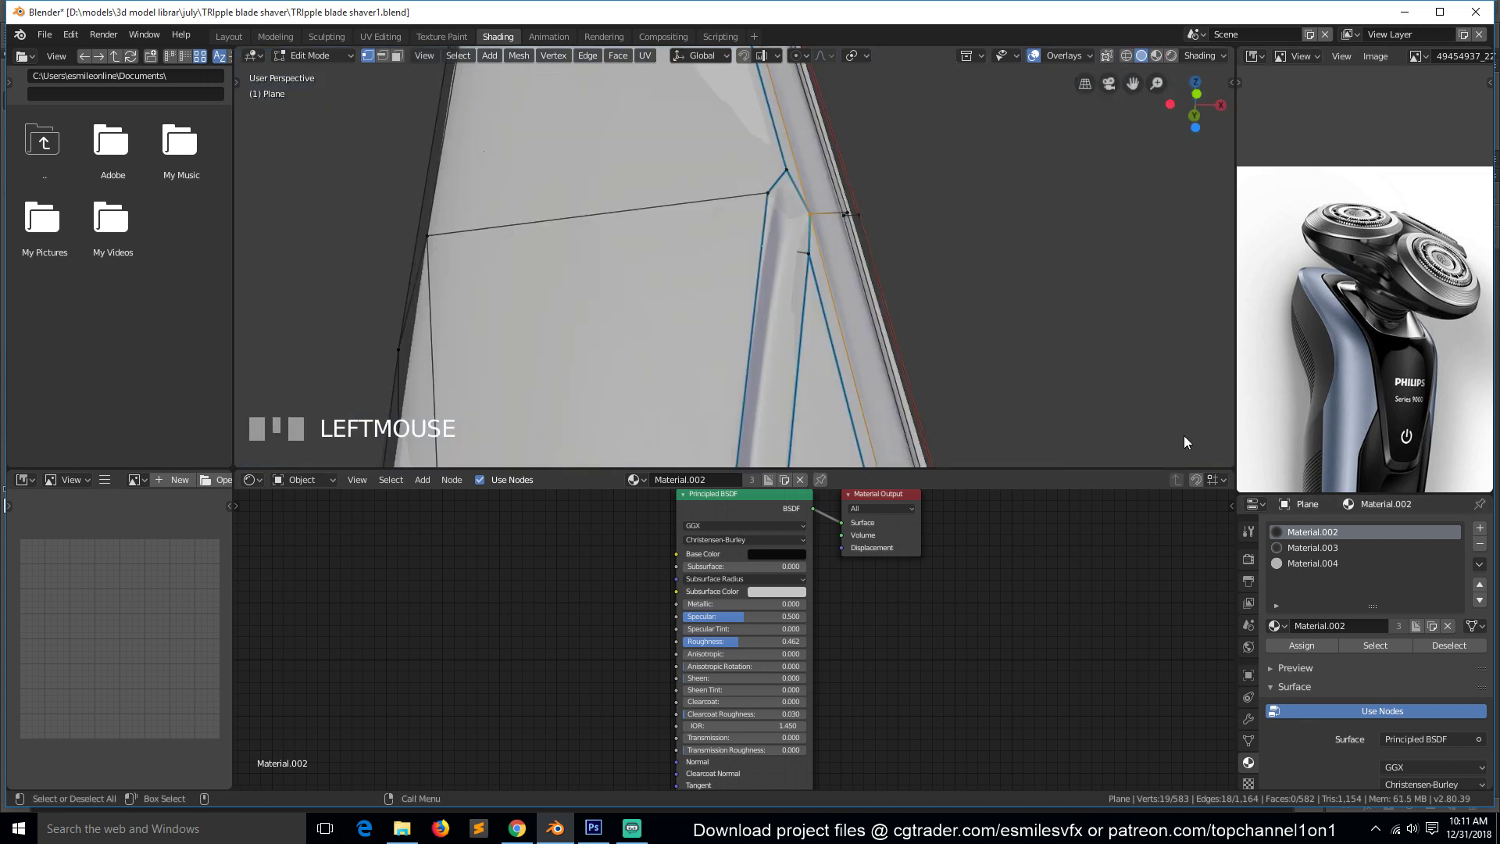
pyautogui.press('Tab')
pyautogui.click(1249, 719)
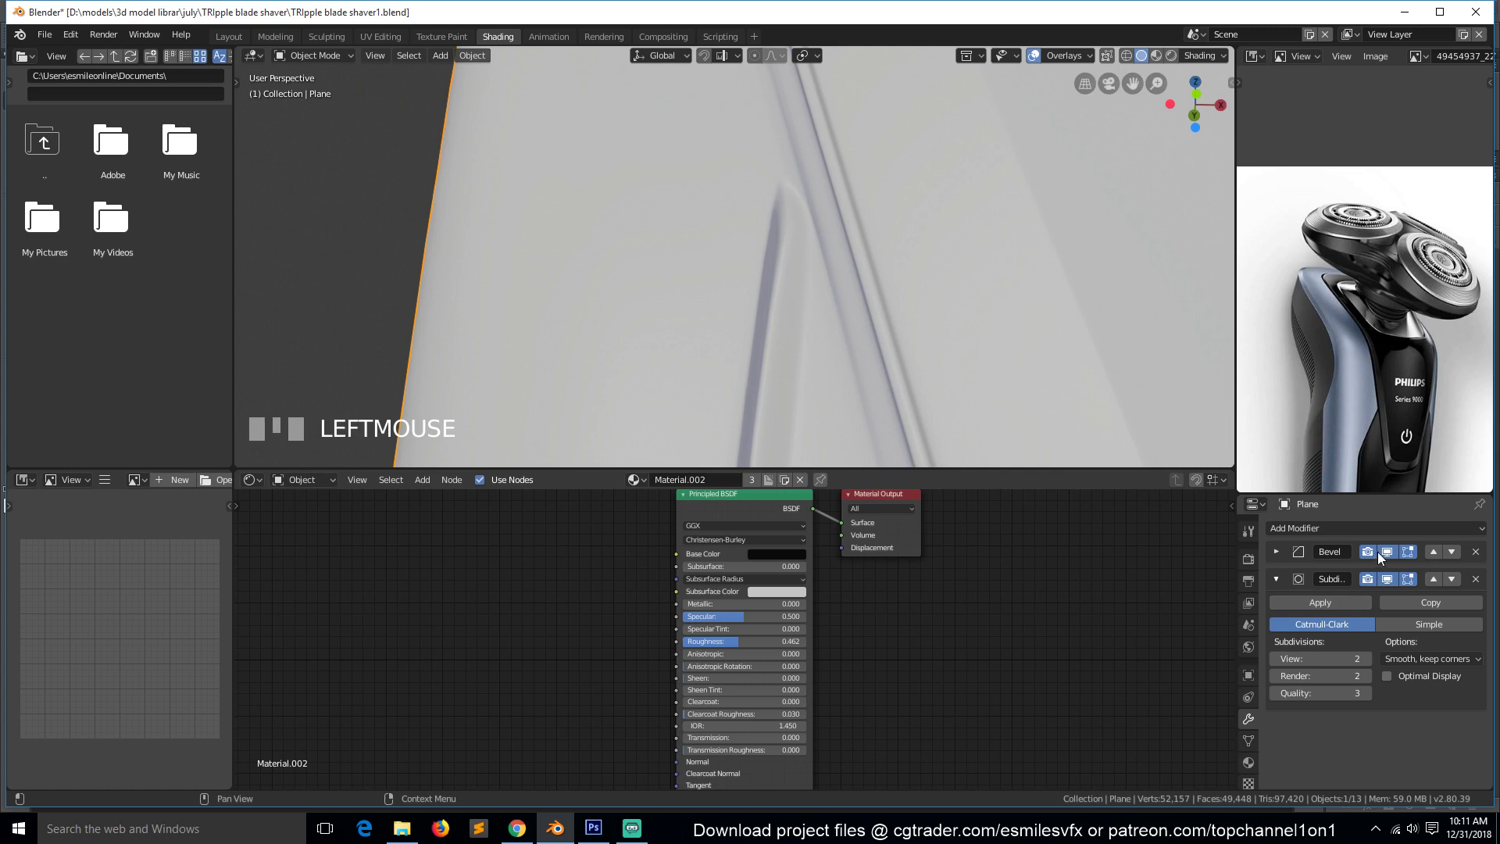
pyautogui.click(1373, 580)
pyautogui.press('Tab')
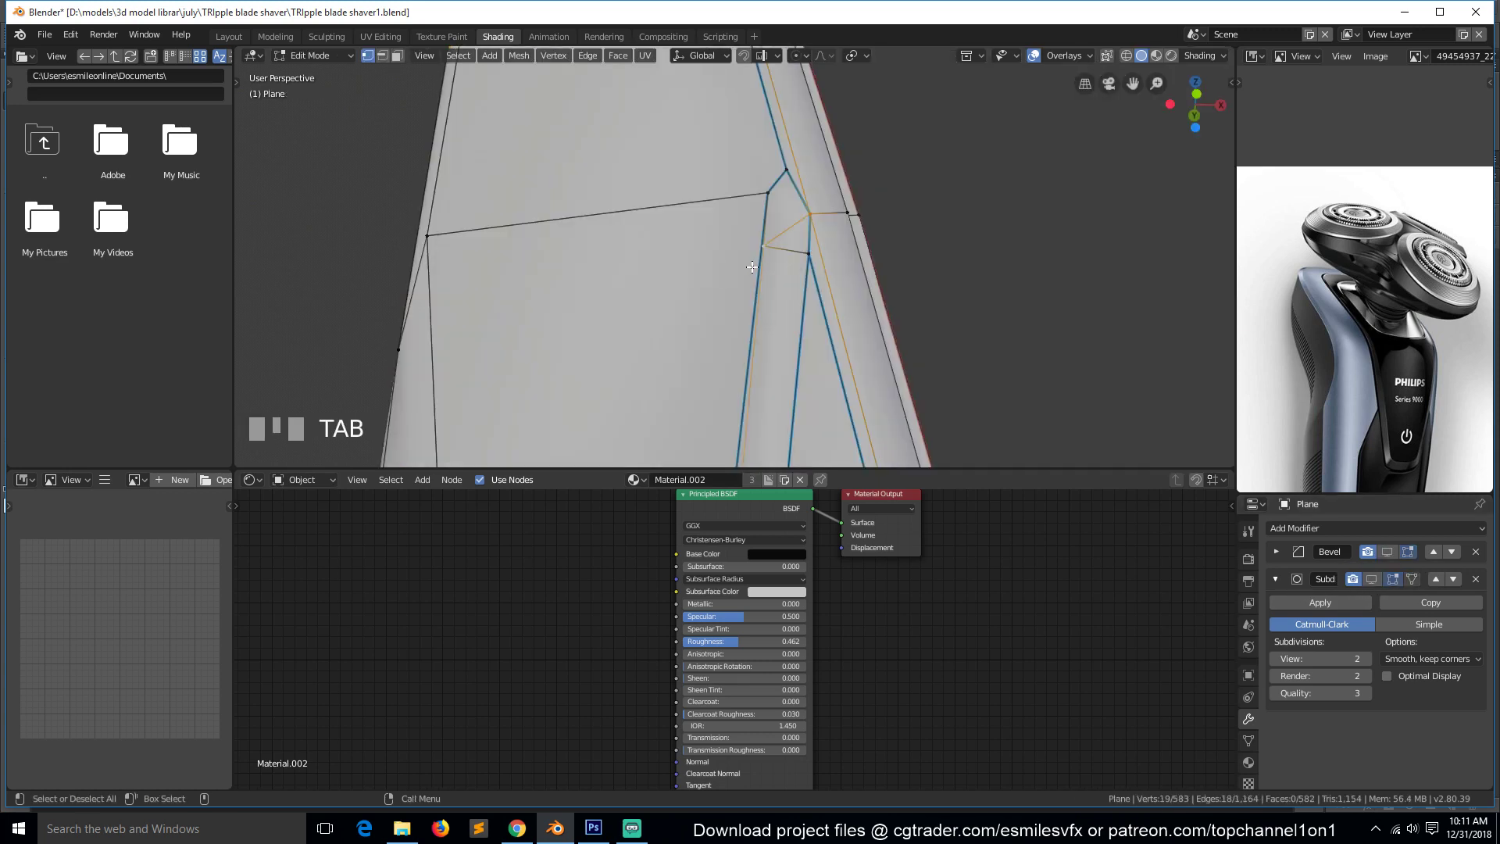
# Select the edge loop along the narrow side groove of the handle shell plus its tip edges and mark them as seams.
pyautogui.press('`')
pyautogui.keyDown('alt'); pyautogui.click(755, 253); pyautogui.keyUp('alt')
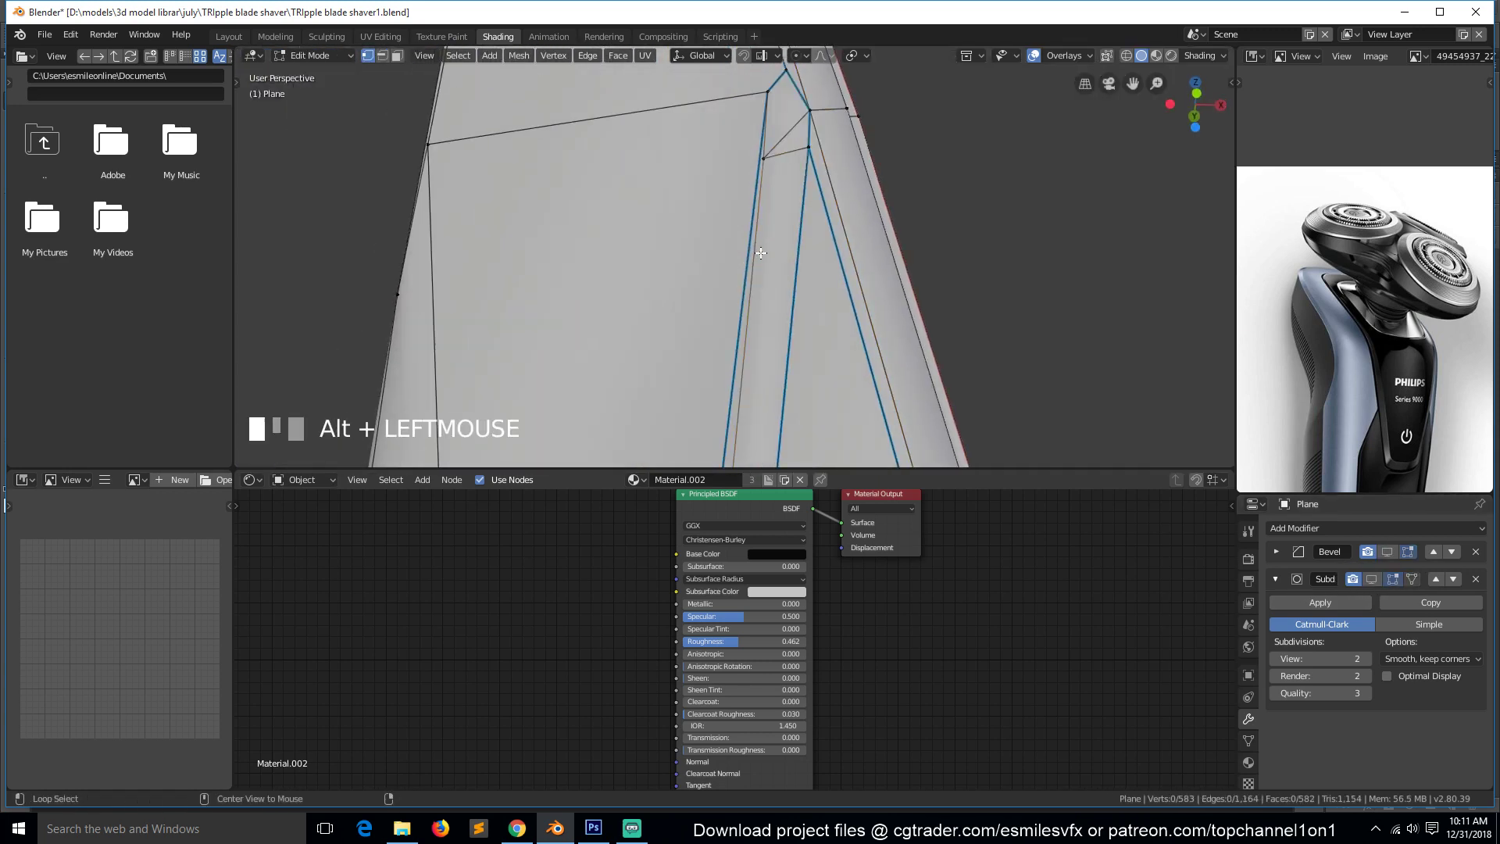
pyautogui.press('2')
pyautogui.scroll(-4, 754, 253)
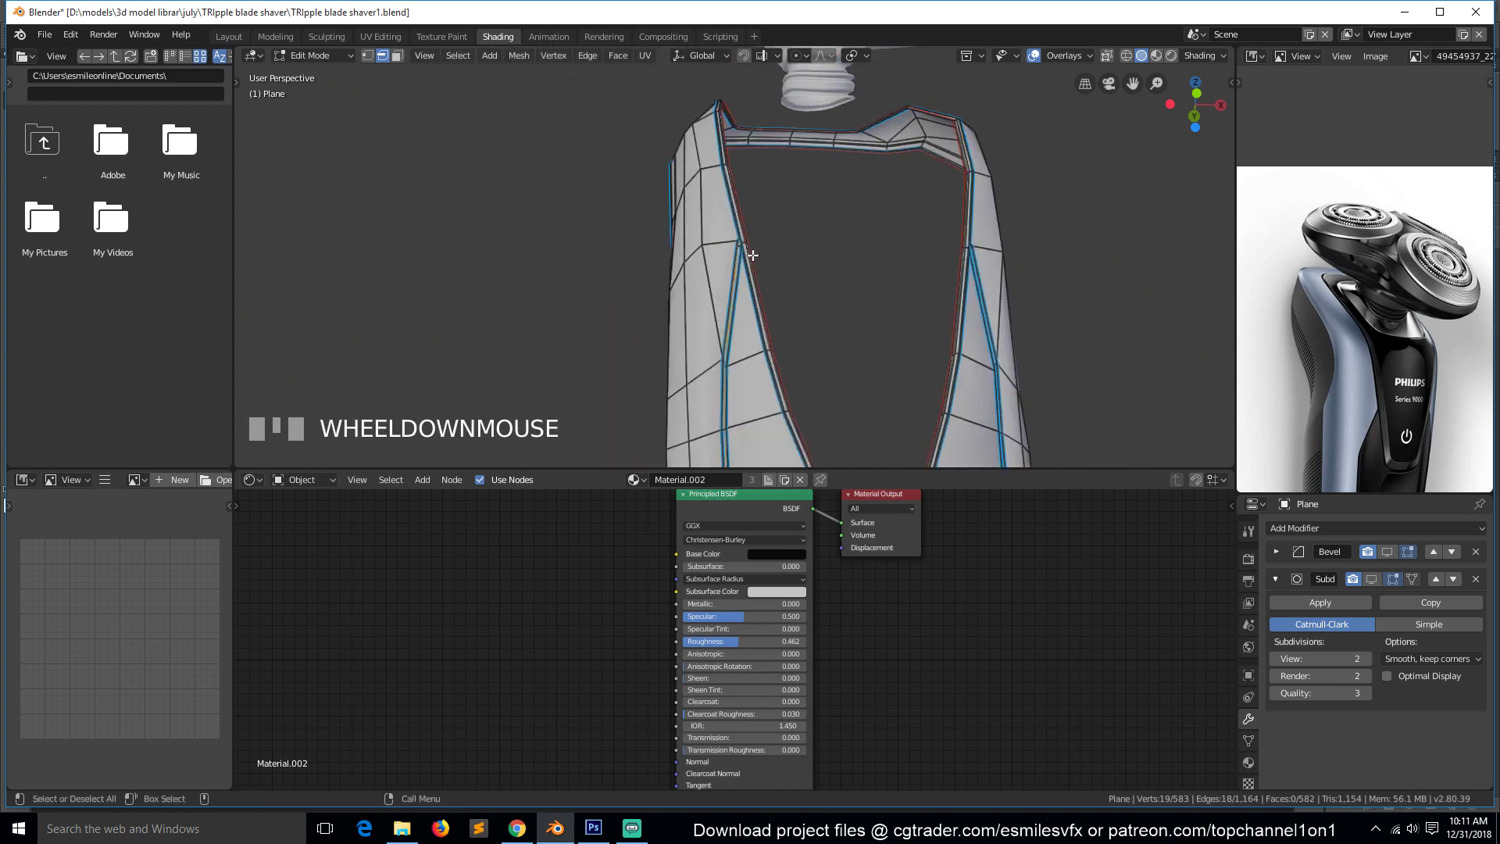
pyautogui.scroll(4, 831, 265)
pyautogui.scroll(-2, 781, 195)
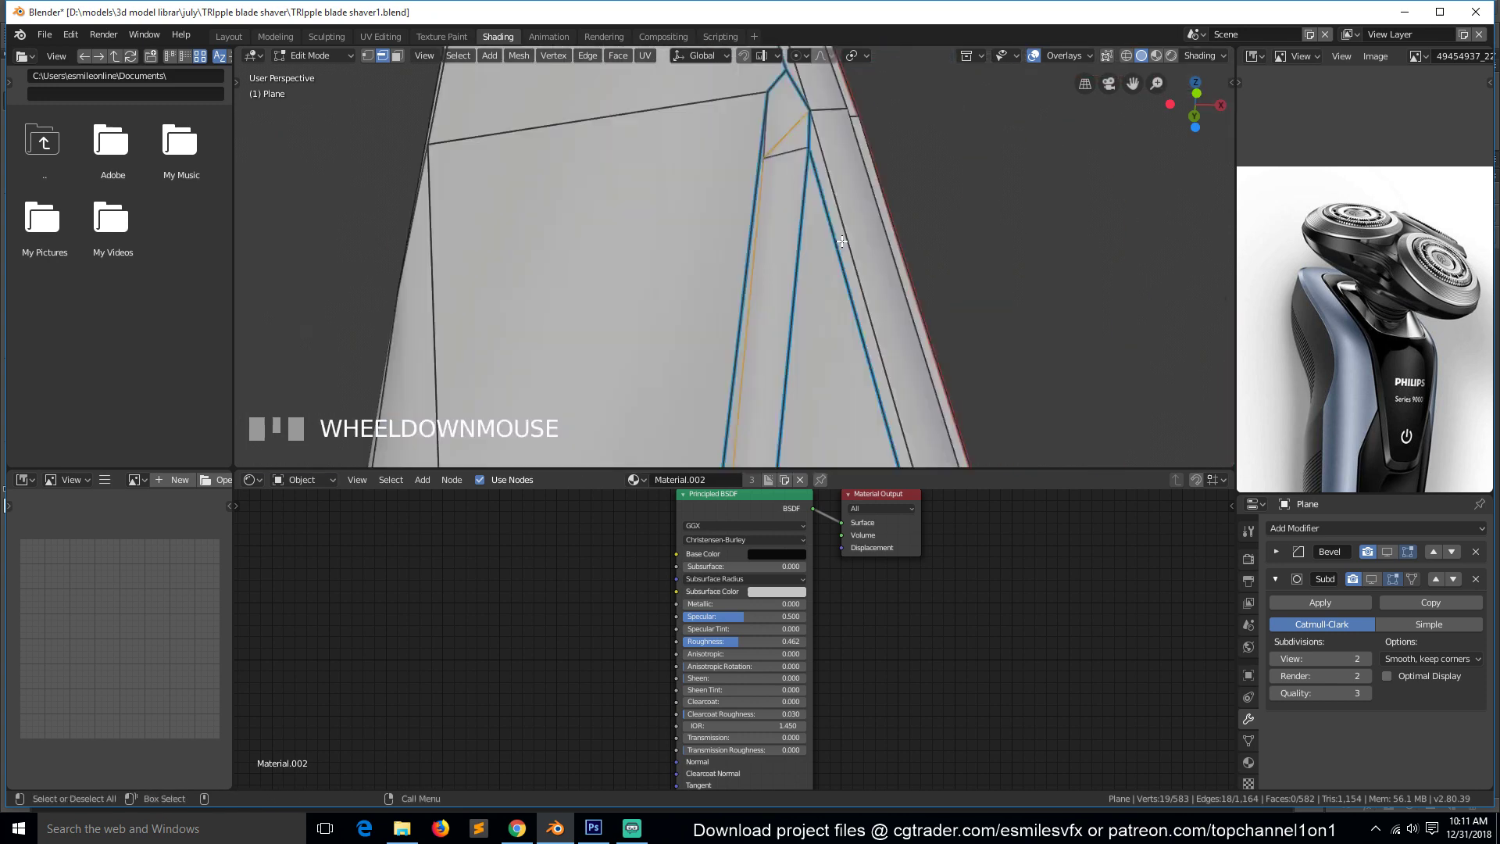
pyautogui.keyDown('alt'); pyautogui.keyDown('shift'); pyautogui.click(779, 188); pyautogui.keyUp('shift'); pyautogui.keyUp('alt')
pyautogui.press('`')
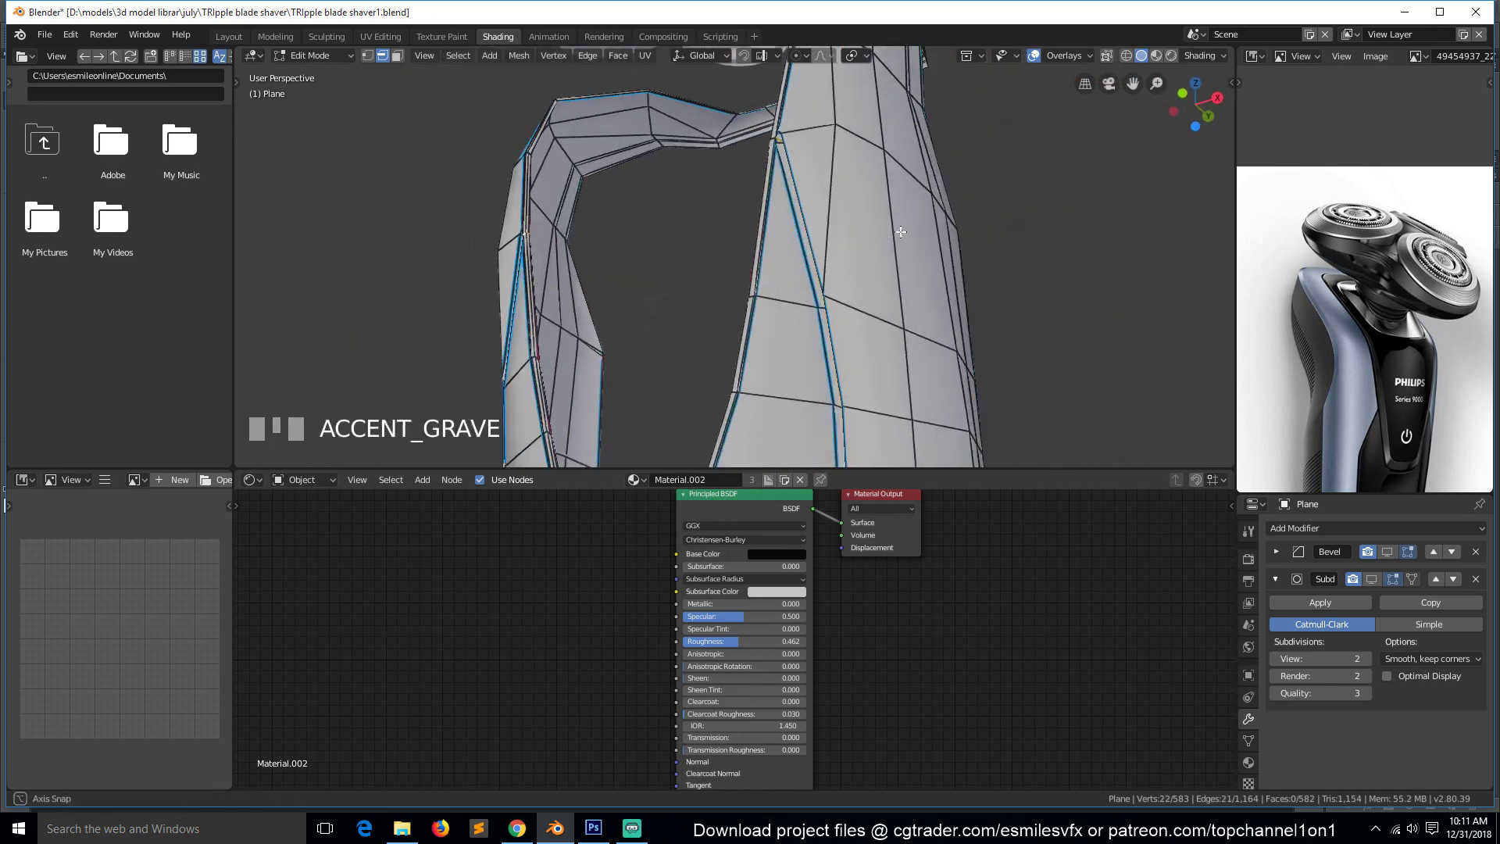
pyautogui.scroll(2, 938, 246)
pyautogui.press('`')
pyautogui.hotkey('ctrl', 'e')
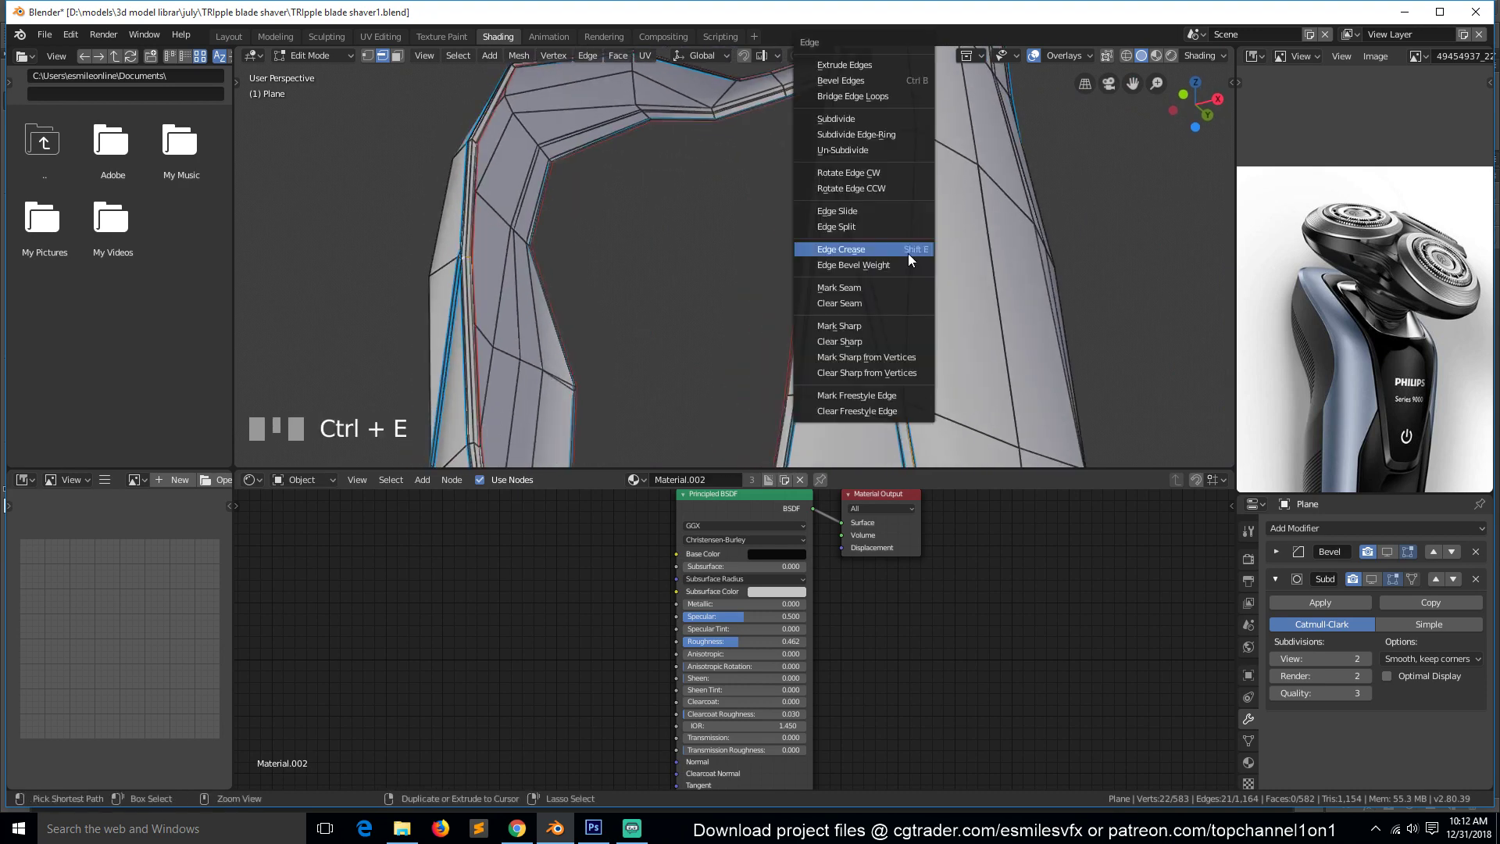
pyautogui.click(908, 281)
# Mark the short edges beside the groove's upper tip as a seam and deselect everything.
pyautogui.press('`')
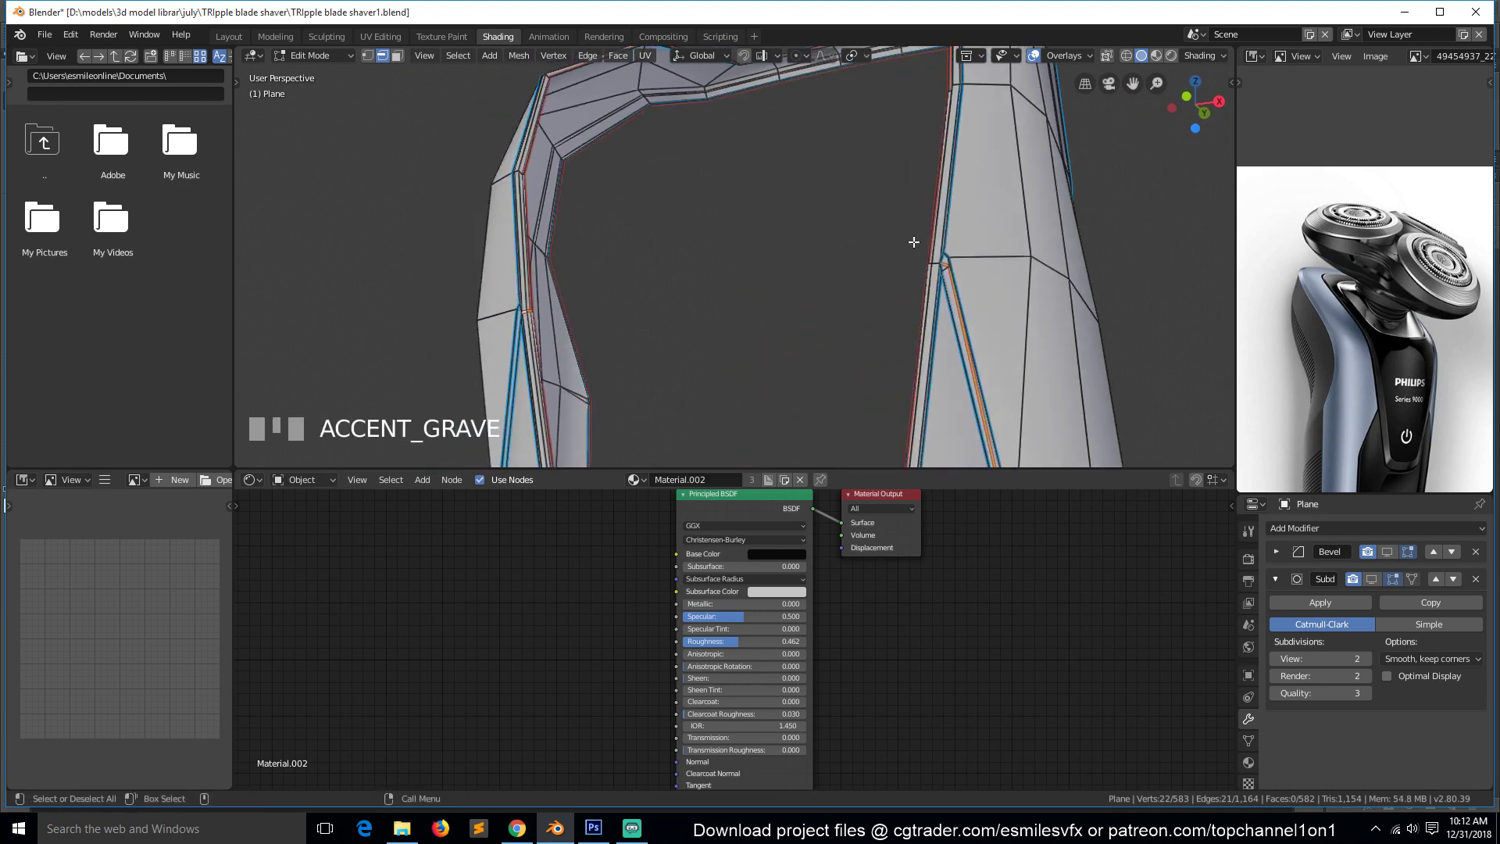
pyautogui.keyDown('alt'); pyautogui.click(934, 262); pyautogui.keyUp('alt')
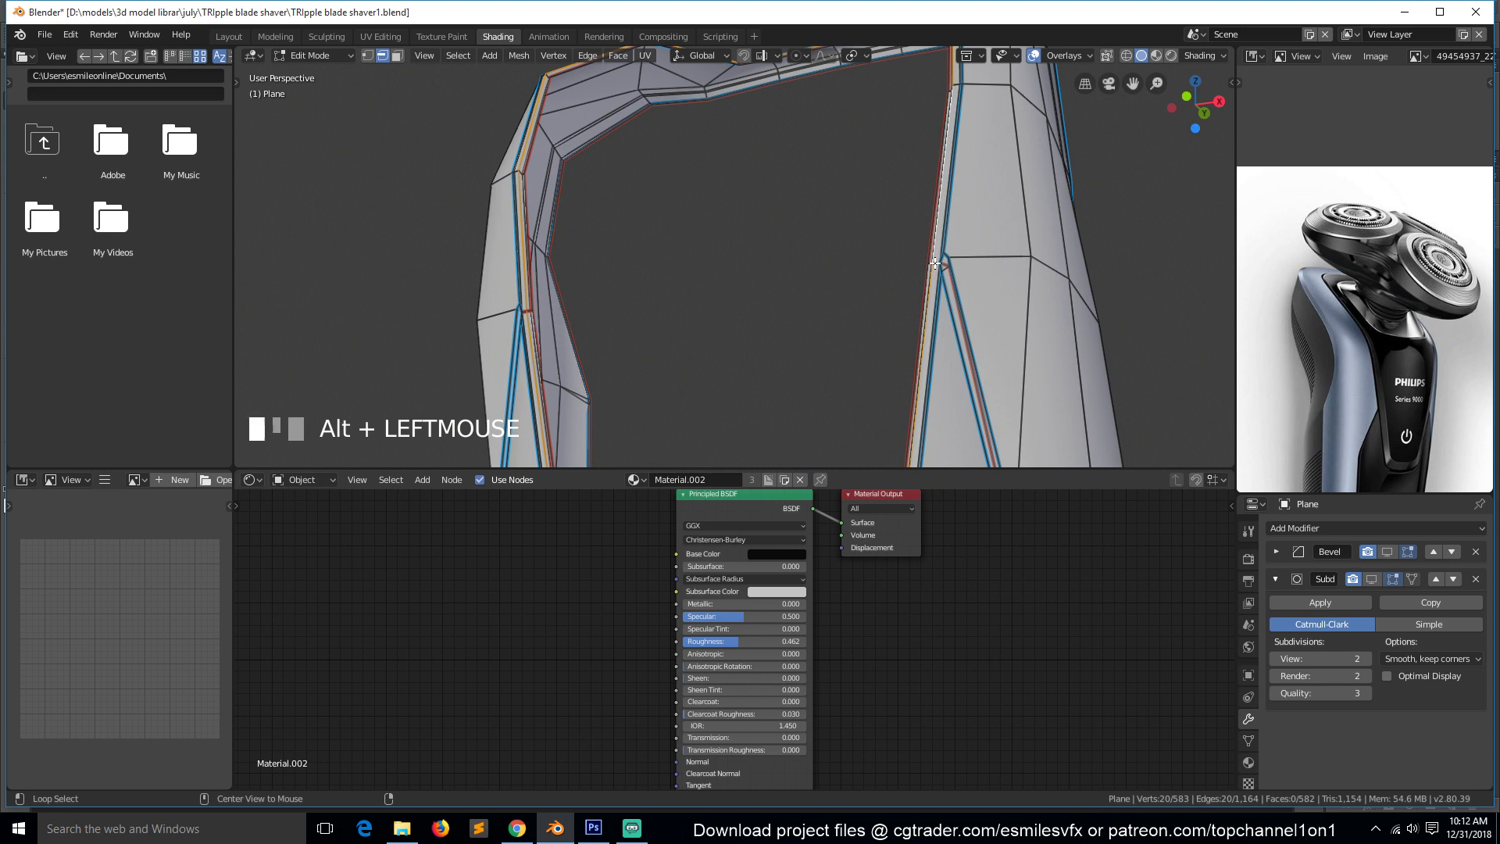
pyautogui.keyDown('alt'); pyautogui.click(941, 265); pyautogui.keyUp('alt')
pyautogui.hotkey('ctrl', 'e')
pyautogui.click(937, 286)
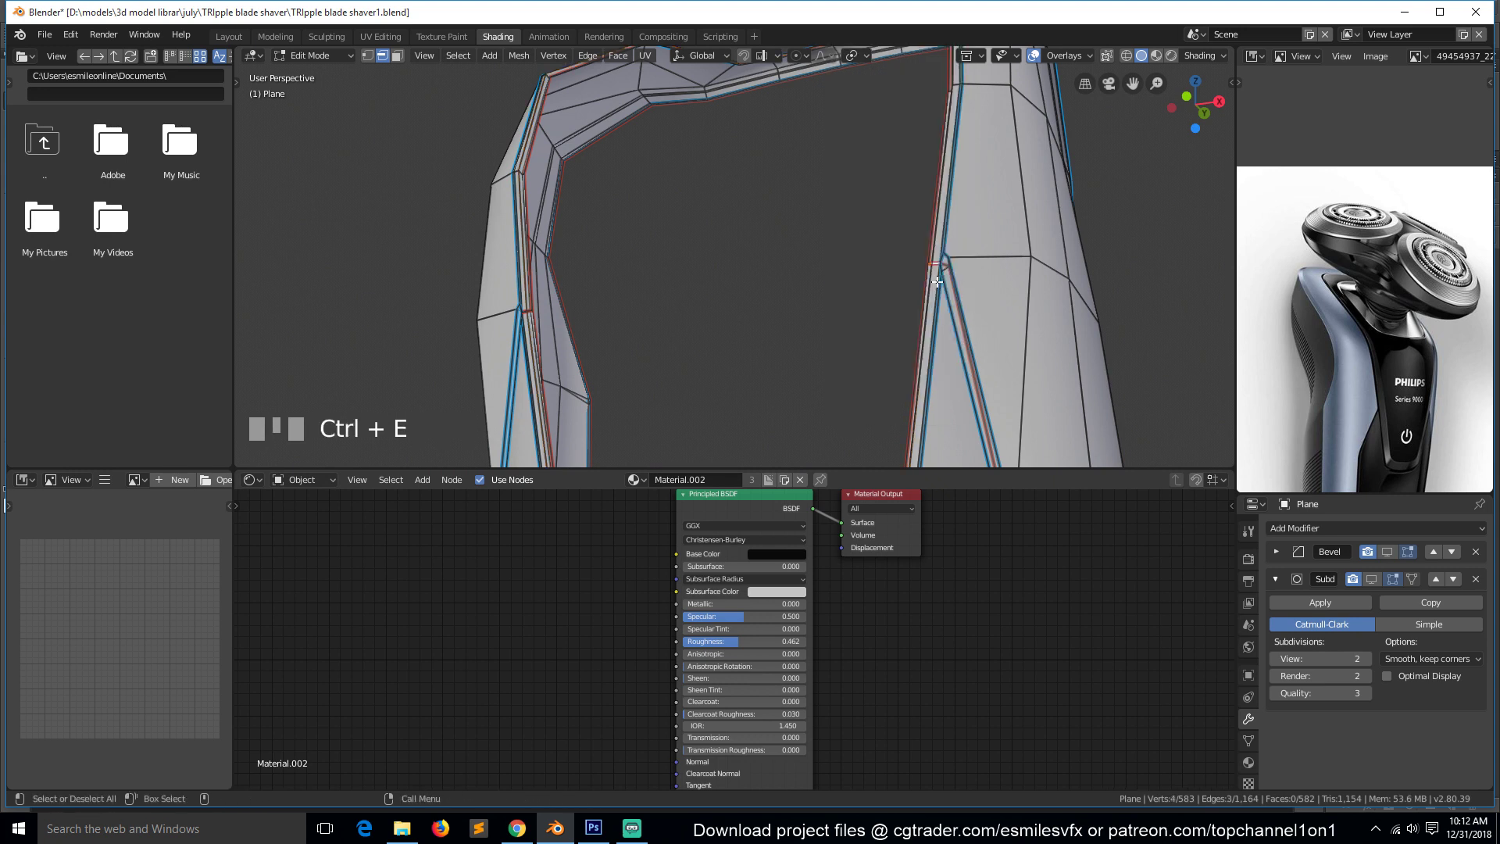
pyautogui.press('a')
pyautogui.scroll(-3, 814, 289)
pyautogui.press('a')
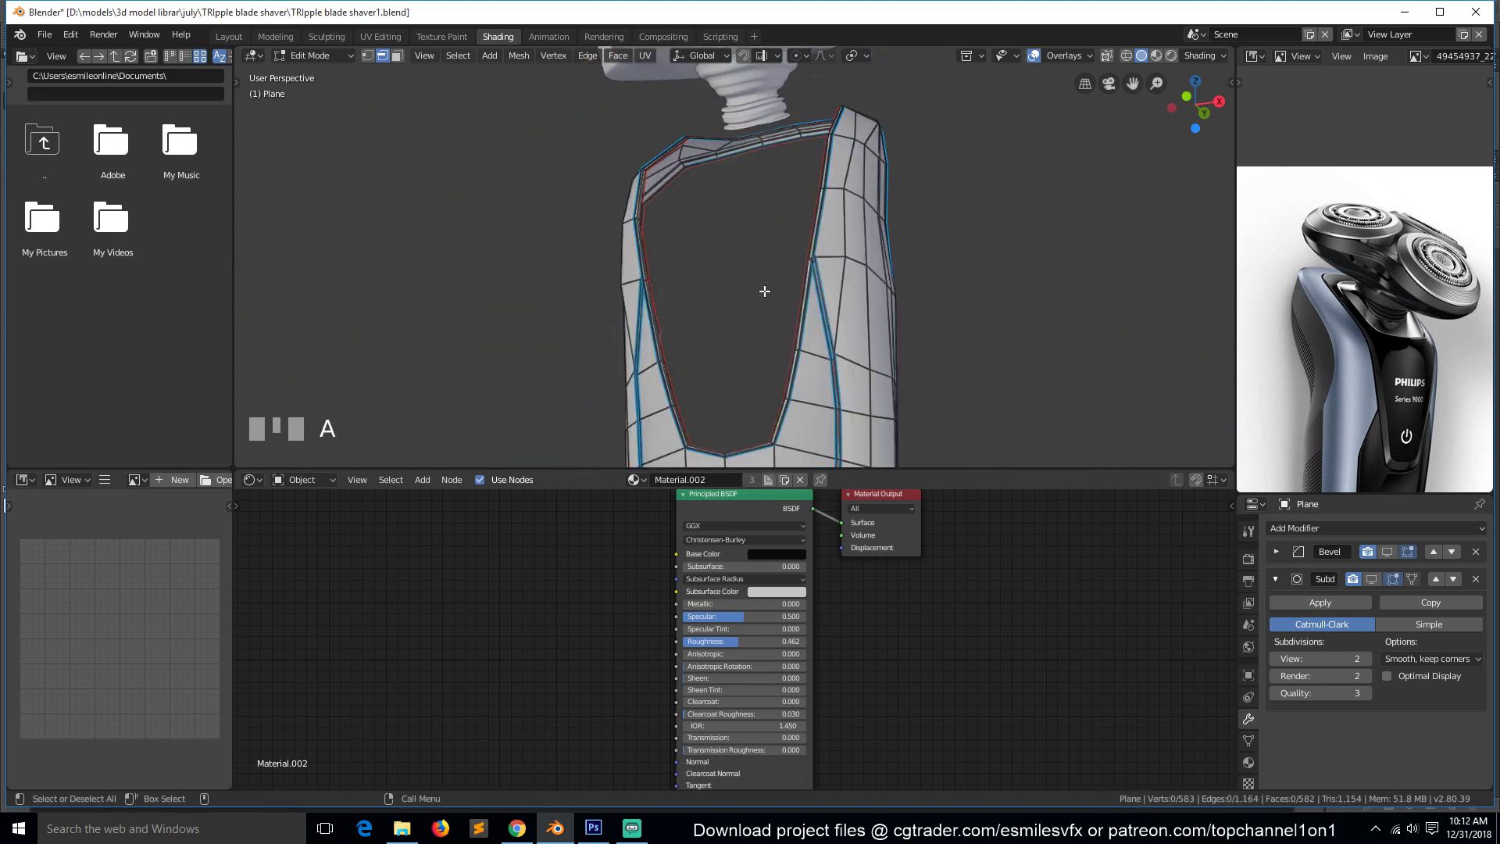
pyautogui.press('`')
pyautogui.scroll(2, 793, 286)
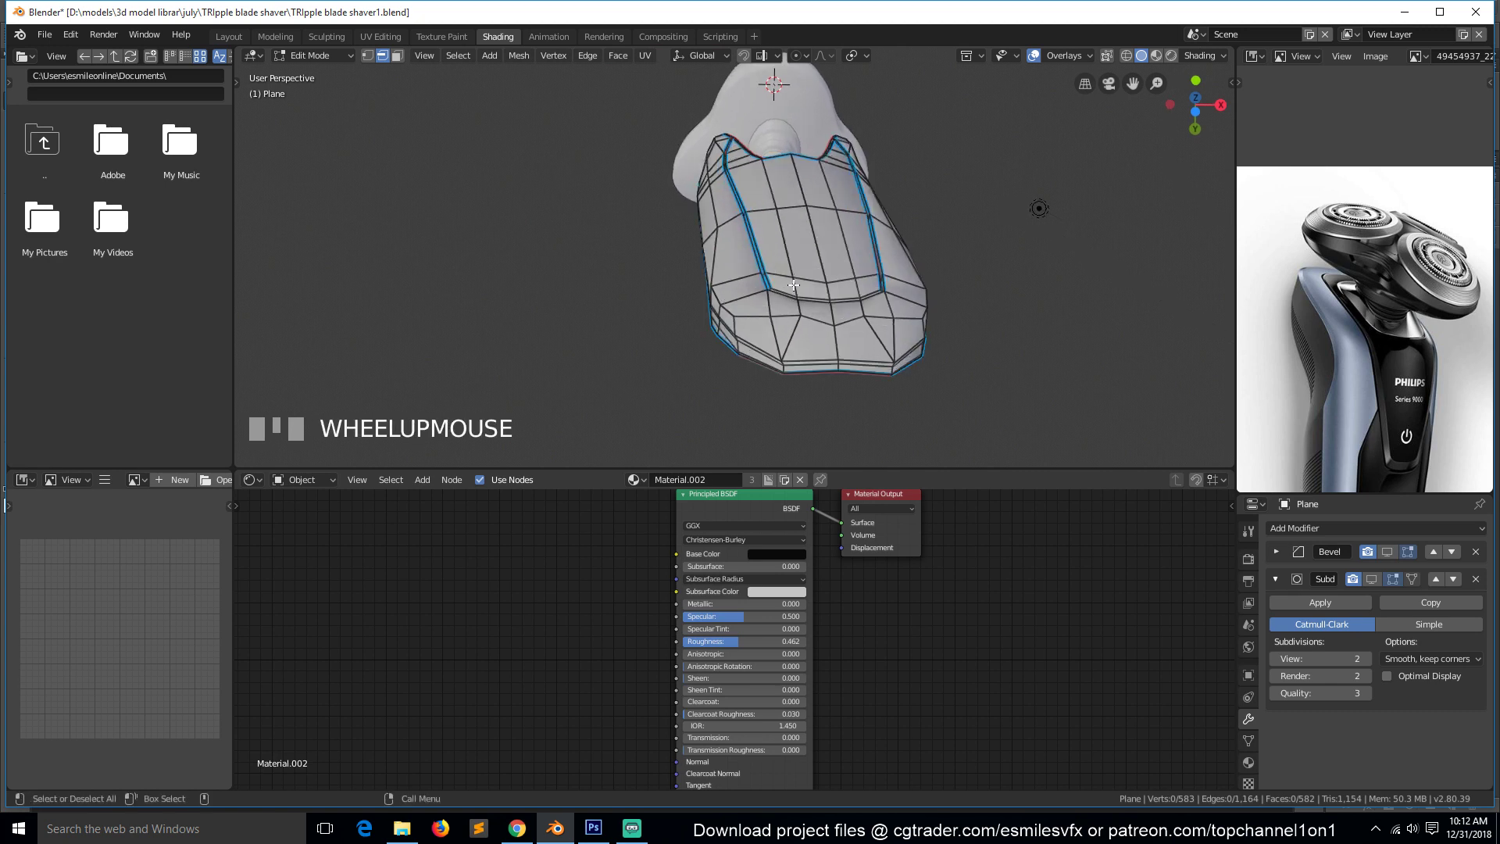
# Leave mesh editing and the isolated view of the handle body, and save the file.
pyautogui.press('`')
pyautogui.press('Tab')
pyautogui.press('KP_Divide')
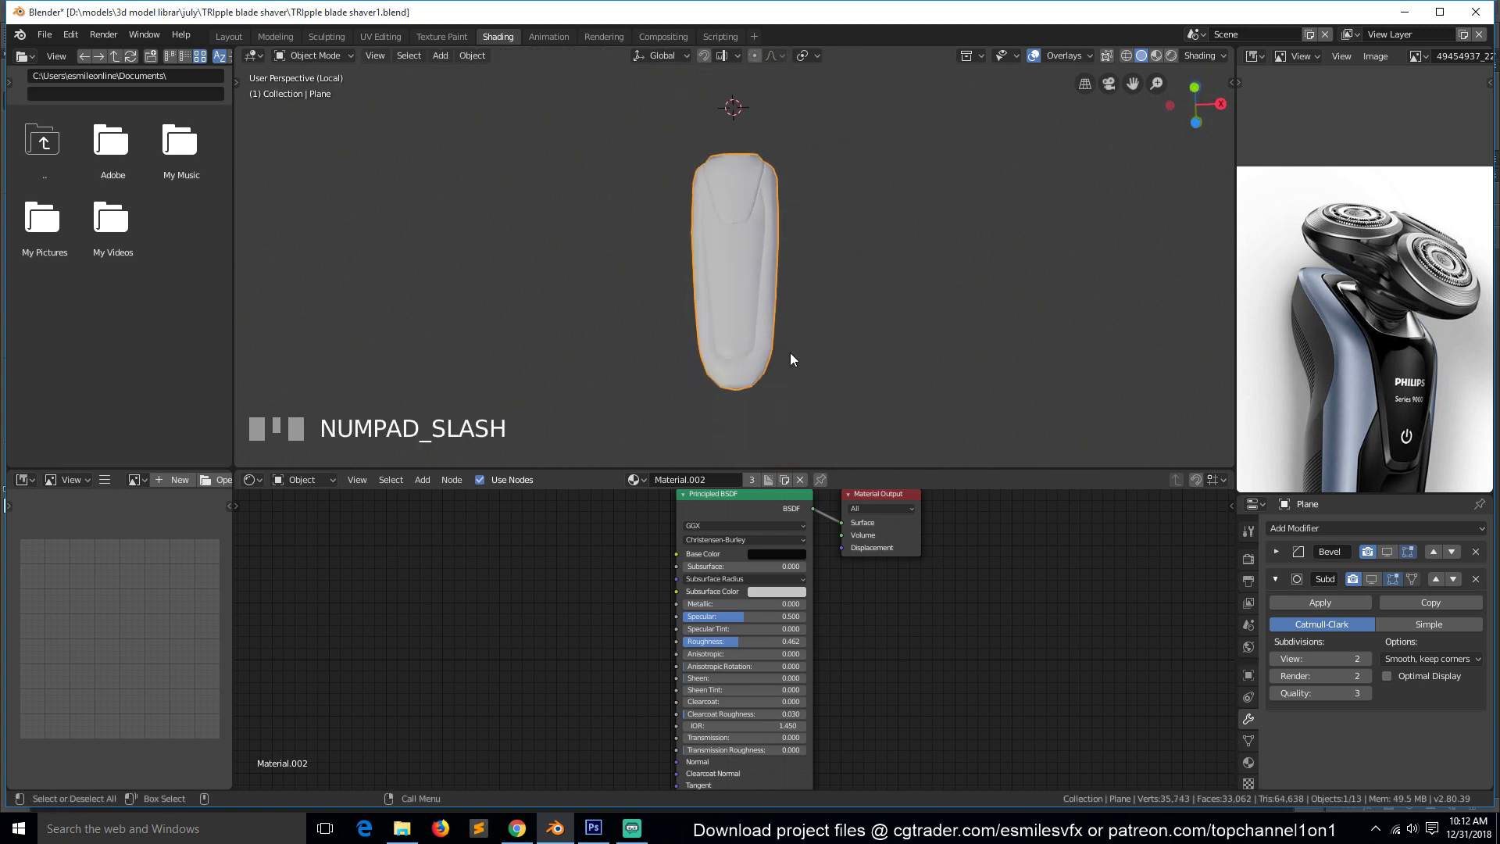
pyautogui.press('KP_Divide')
pyautogui.hotkey('ctrl', 's')
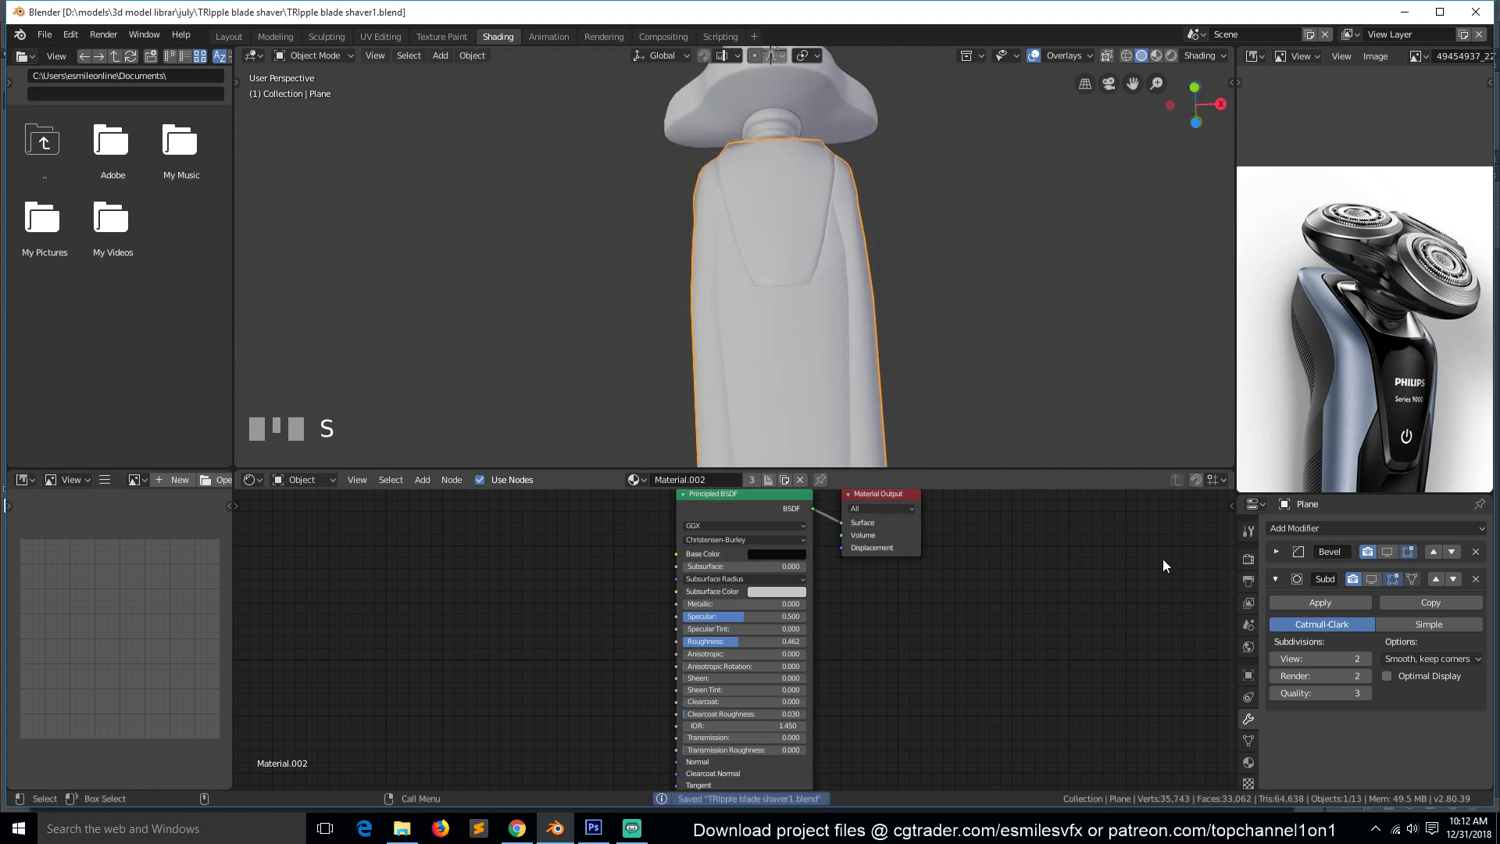
# Turn the viewport display of the body's Bevel and Subdivision modifiers back on and save the file.
pyautogui.click(1386, 552)
pyautogui.click(1372, 579)
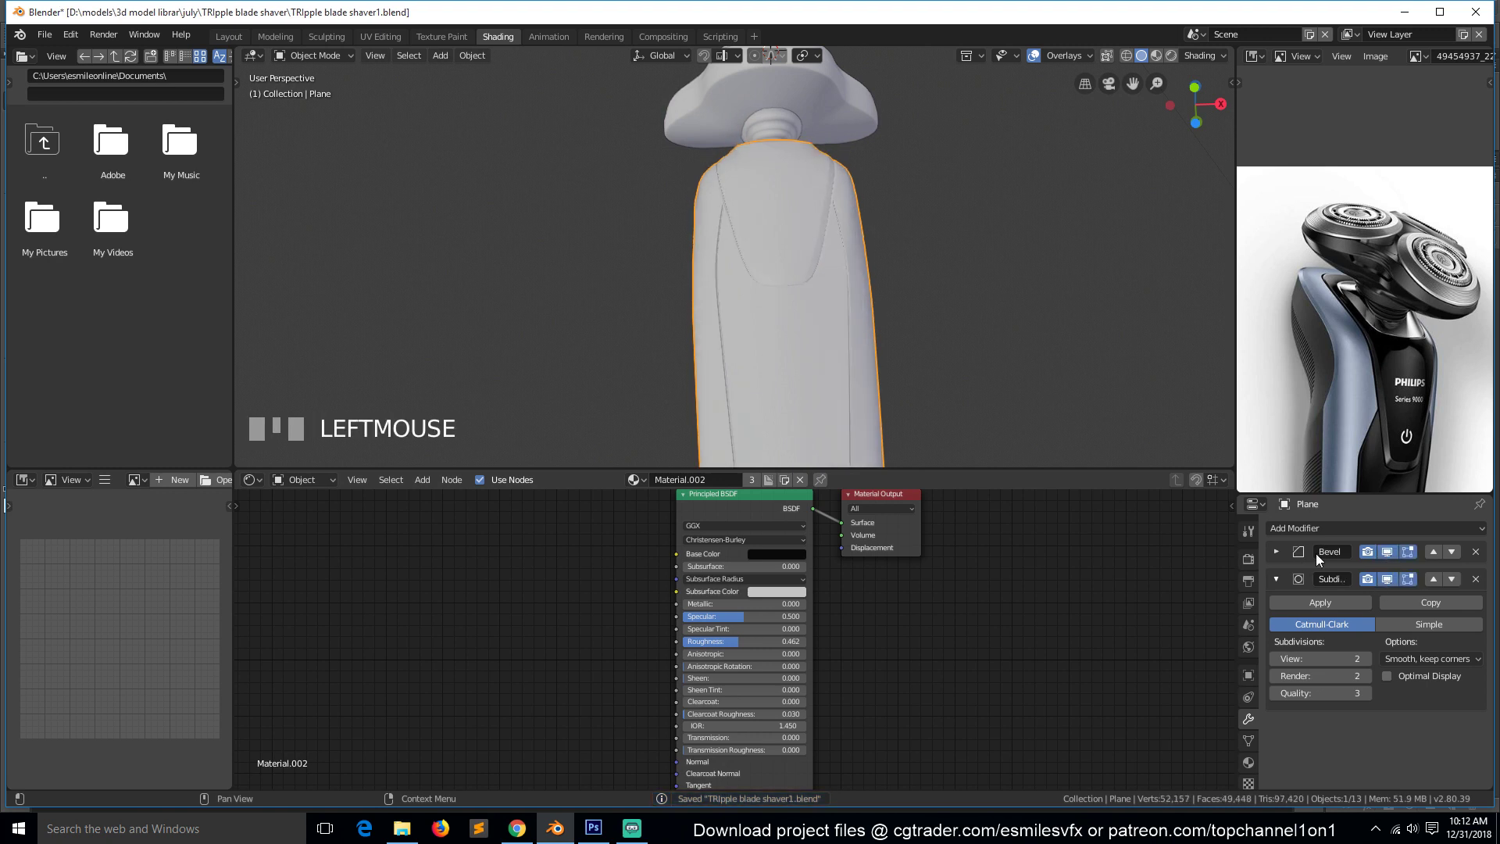
pyautogui.press('`')
pyautogui.hotkey('ctrl', 's')
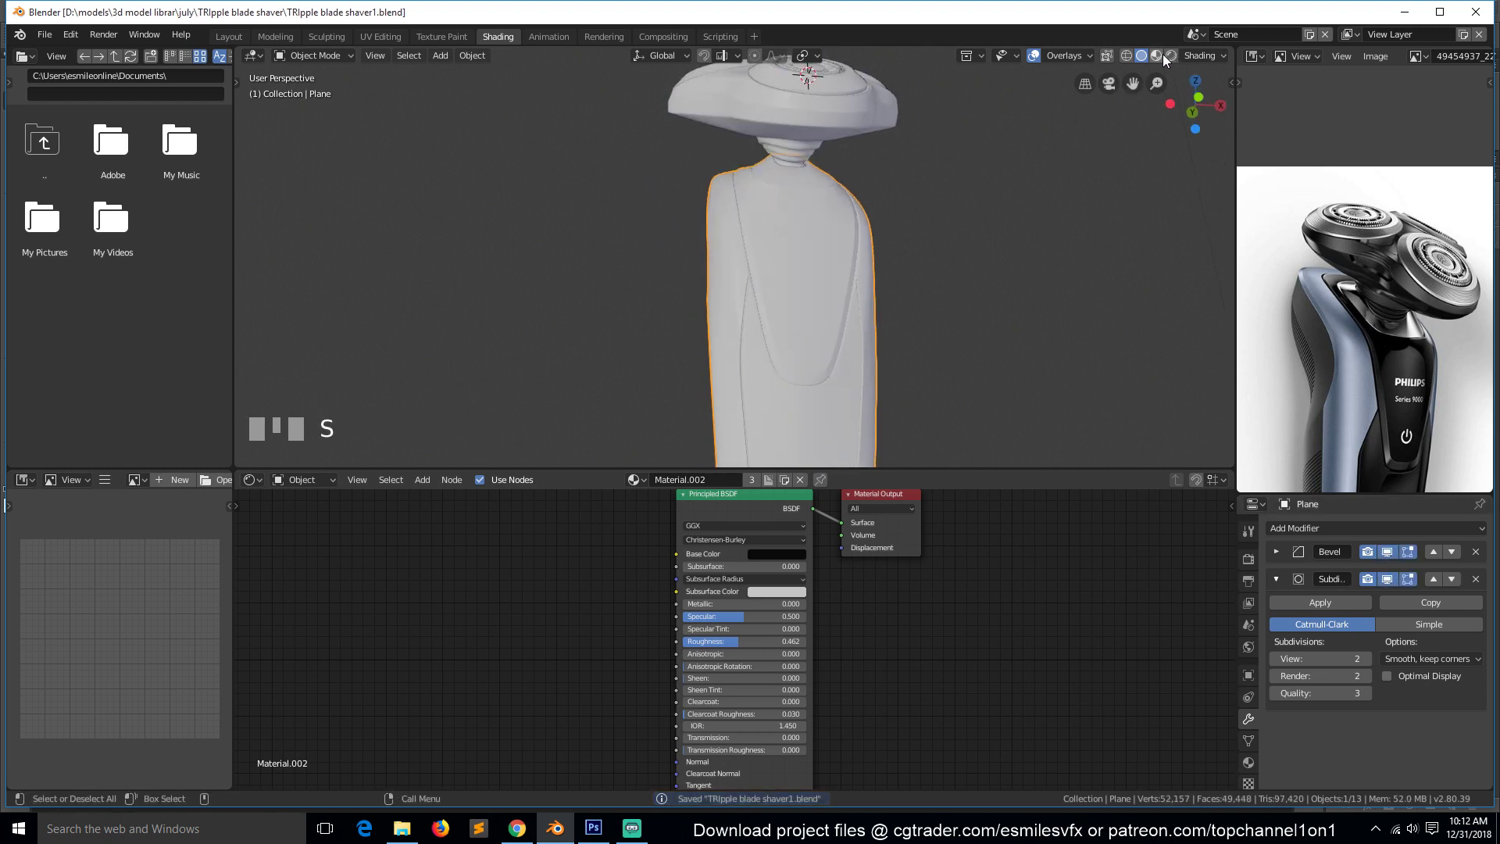
# Switch the viewport to material preview shading and select the seam-bounded linked side strip faces of the handle shell in the body mesh.
pyautogui.click(1156, 56)
pyautogui.moveTo(1094, 117); pyautogui.dragTo(947, 188, button='middle')
pyautogui.press('Tab')
pyautogui.click(764, 349)
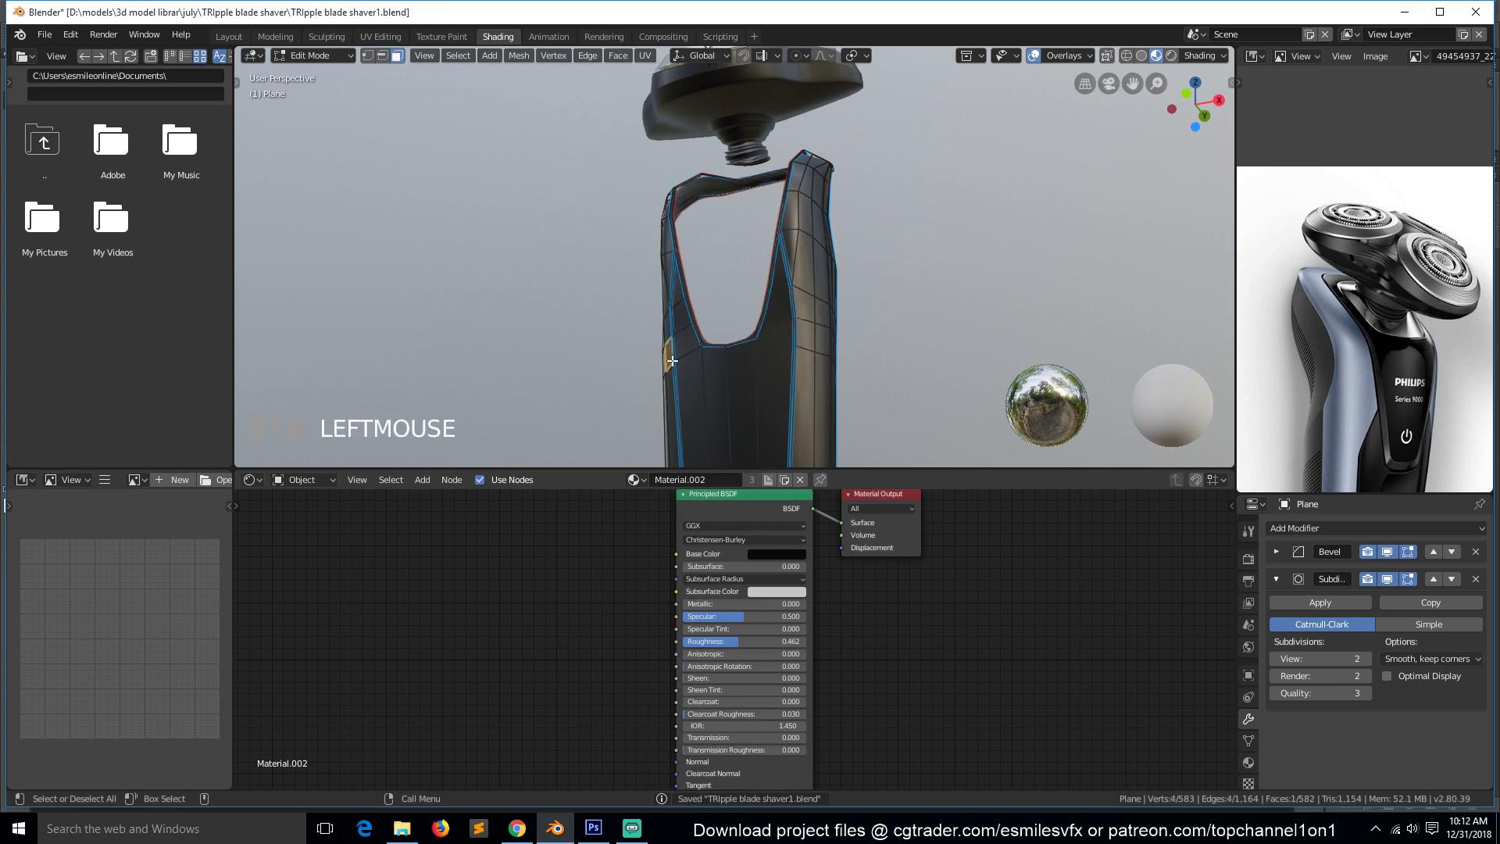
pyautogui.press('`')
pyautogui.press('3')
pyautogui.press('l')
pyautogui.press('`')
pyautogui.moveTo(748, 381); pyautogui.dragTo(789, 346, button='middle')
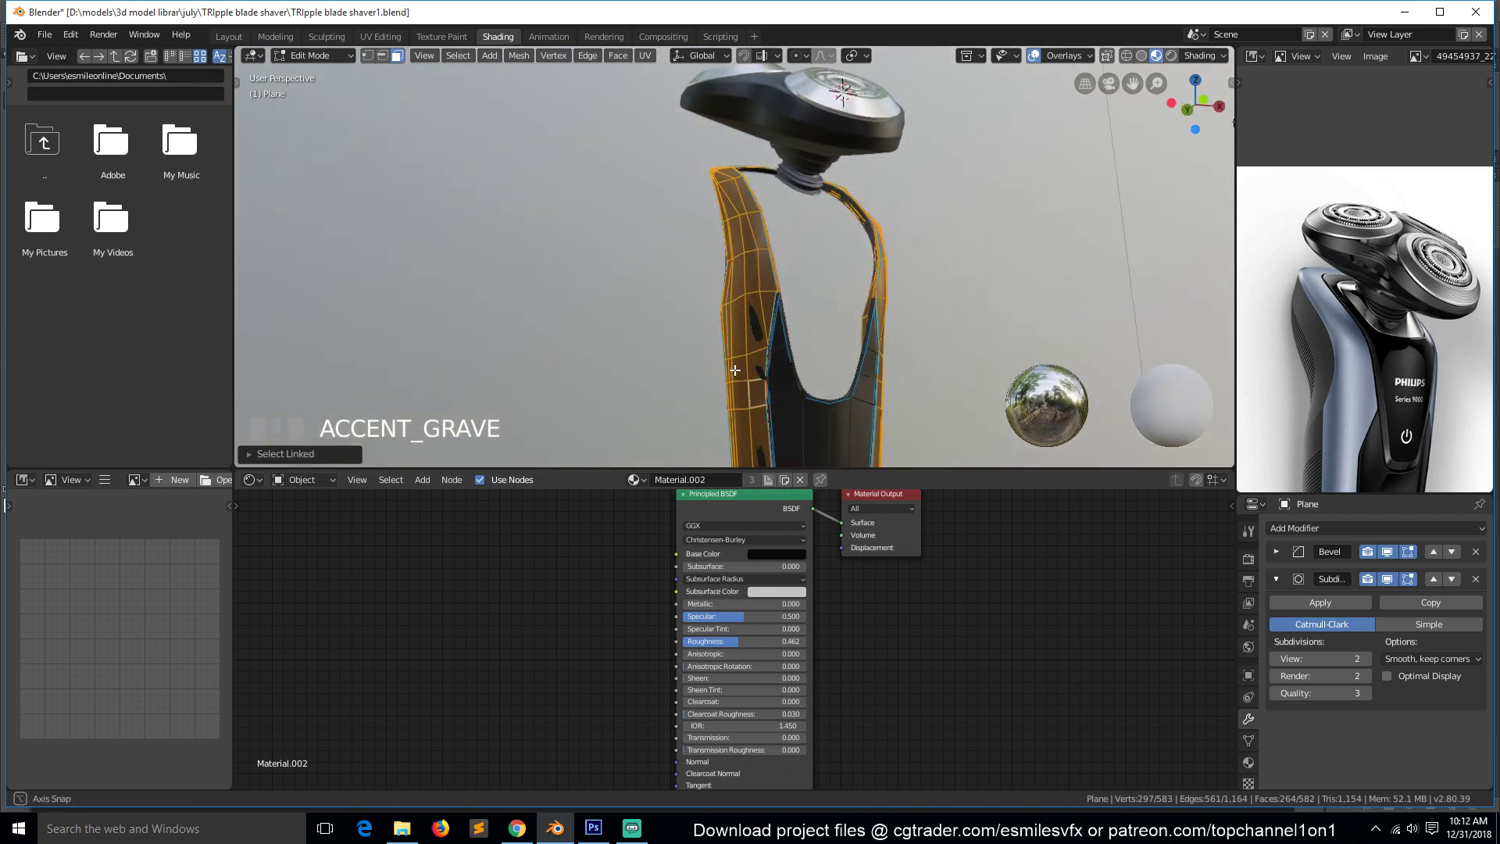
# Add a material slot with an independent copy of Material.003 and assign it to the selected side strip faces.
pyautogui.click(1253, 758)
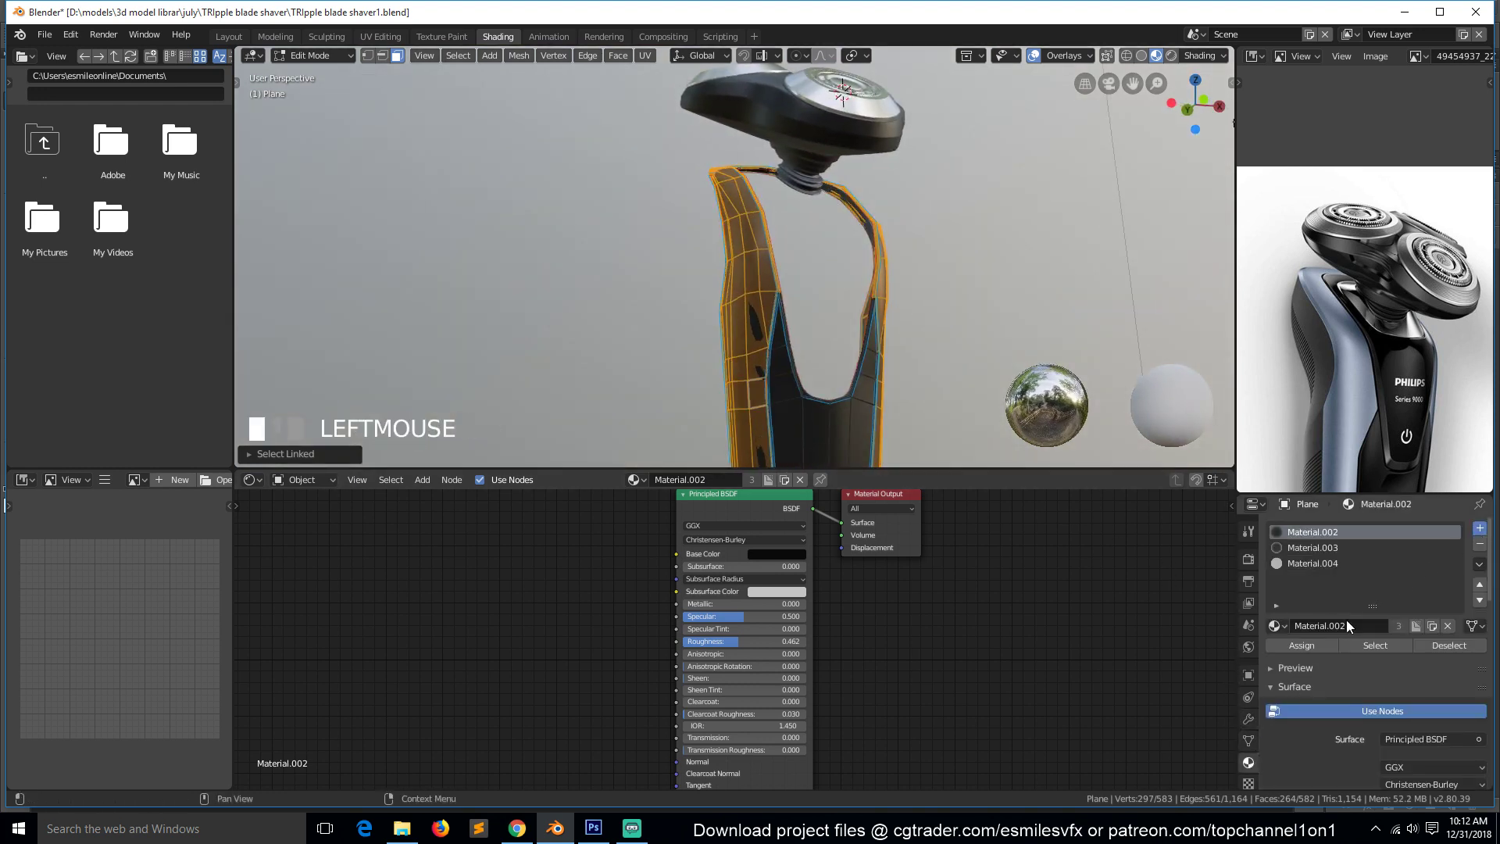
pyautogui.click(1448, 625)
pyautogui.click(1274, 625)
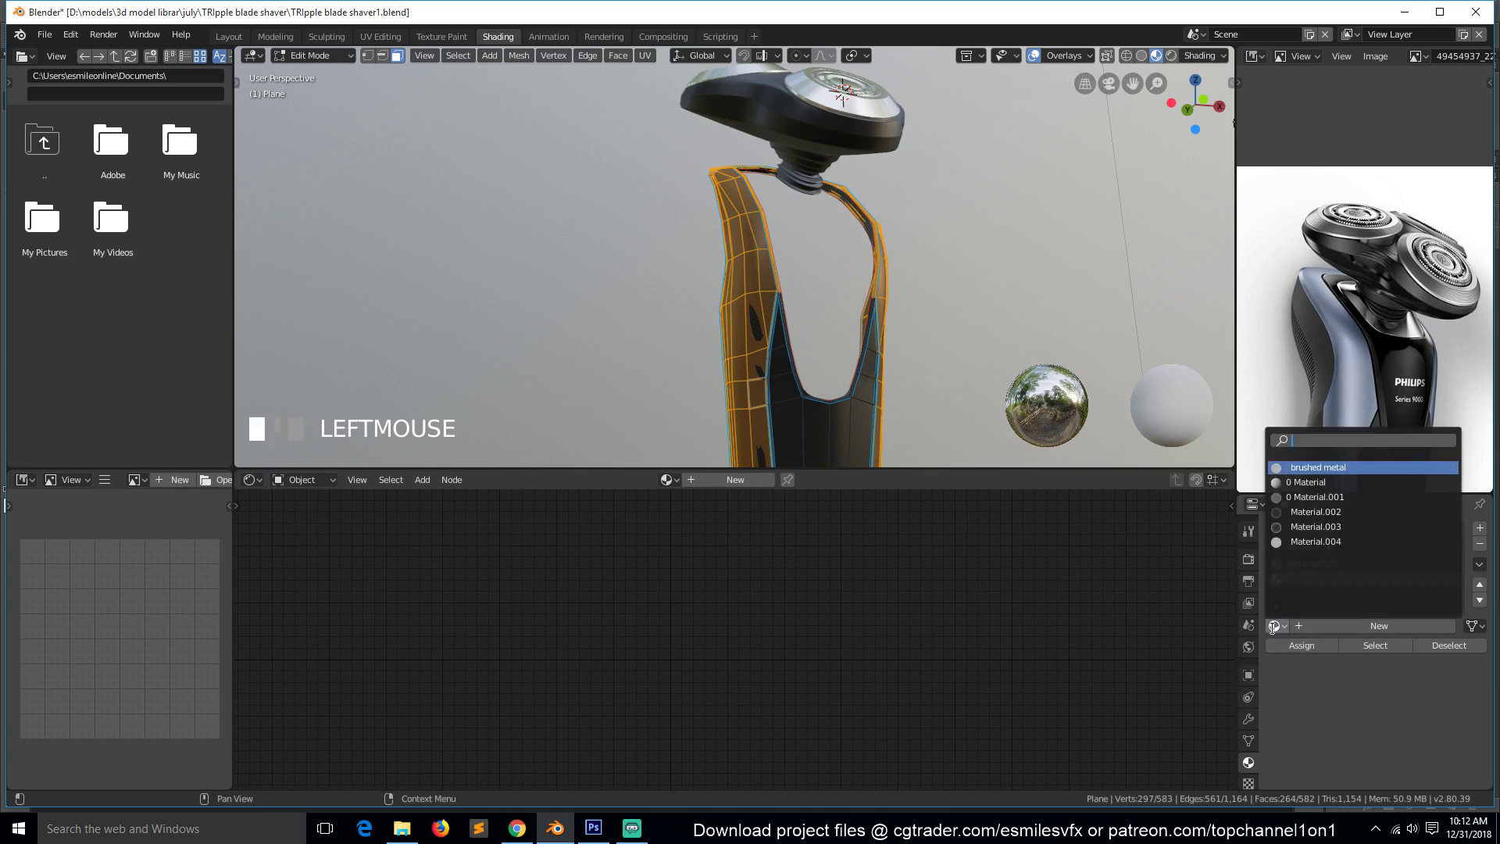
pyautogui.click(1316, 526)
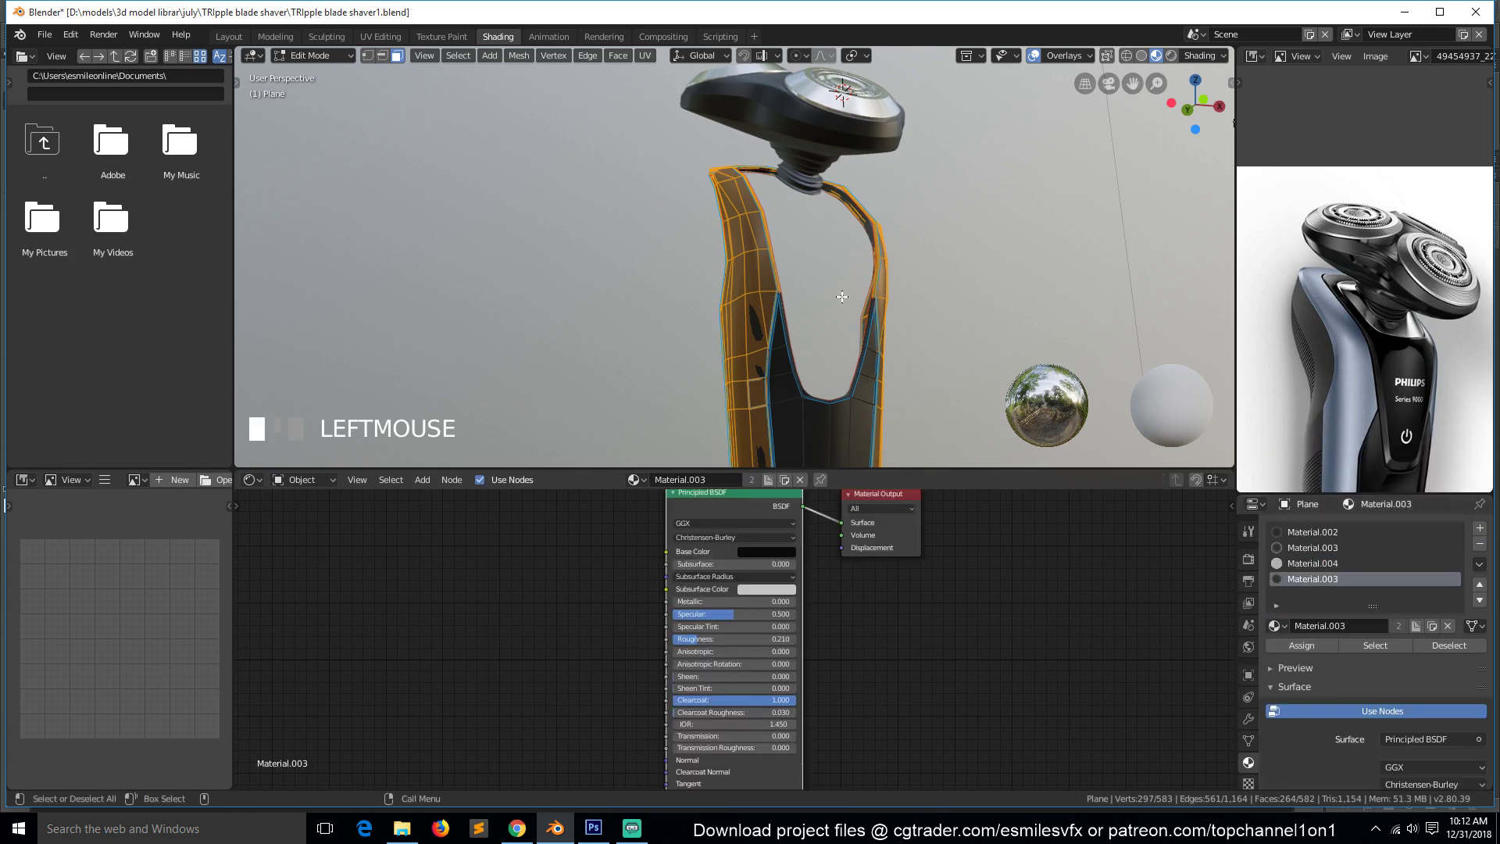
pyautogui.press('Tab')
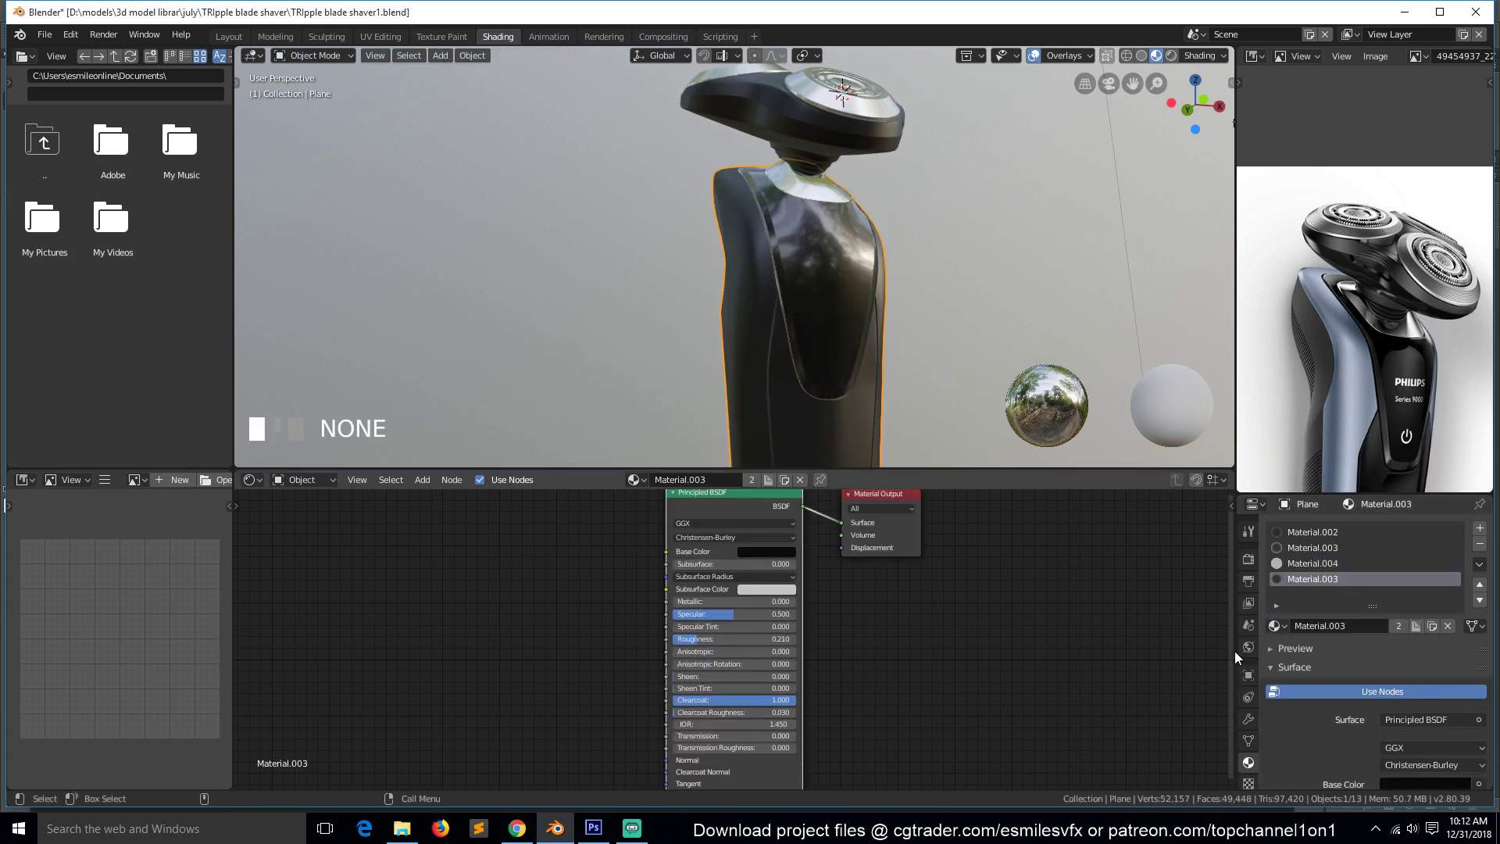
pyautogui.click(1415, 626)
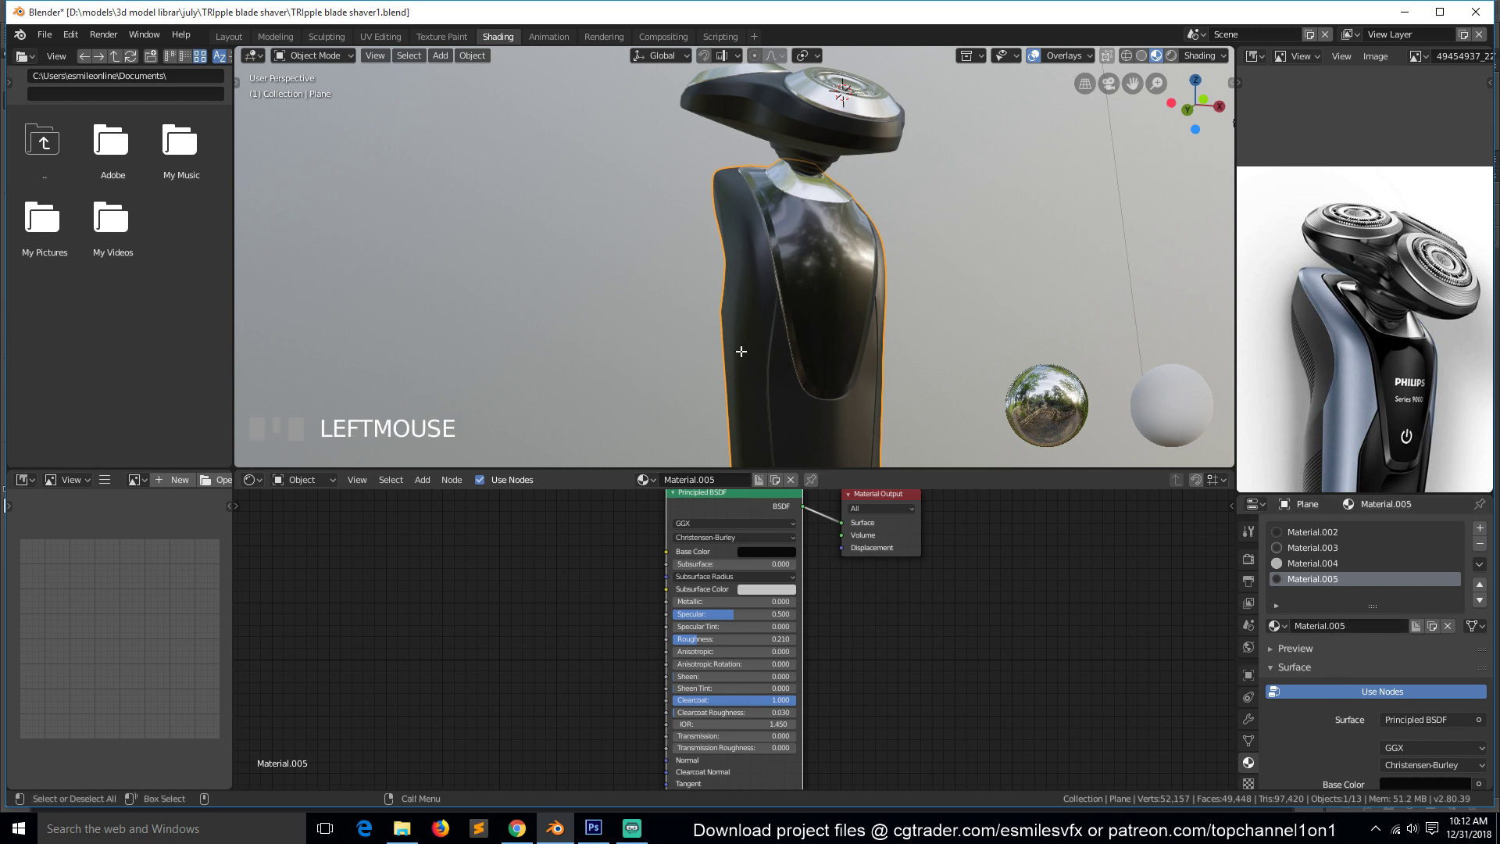
pyautogui.press('Tab')
pyautogui.click(1302, 646)
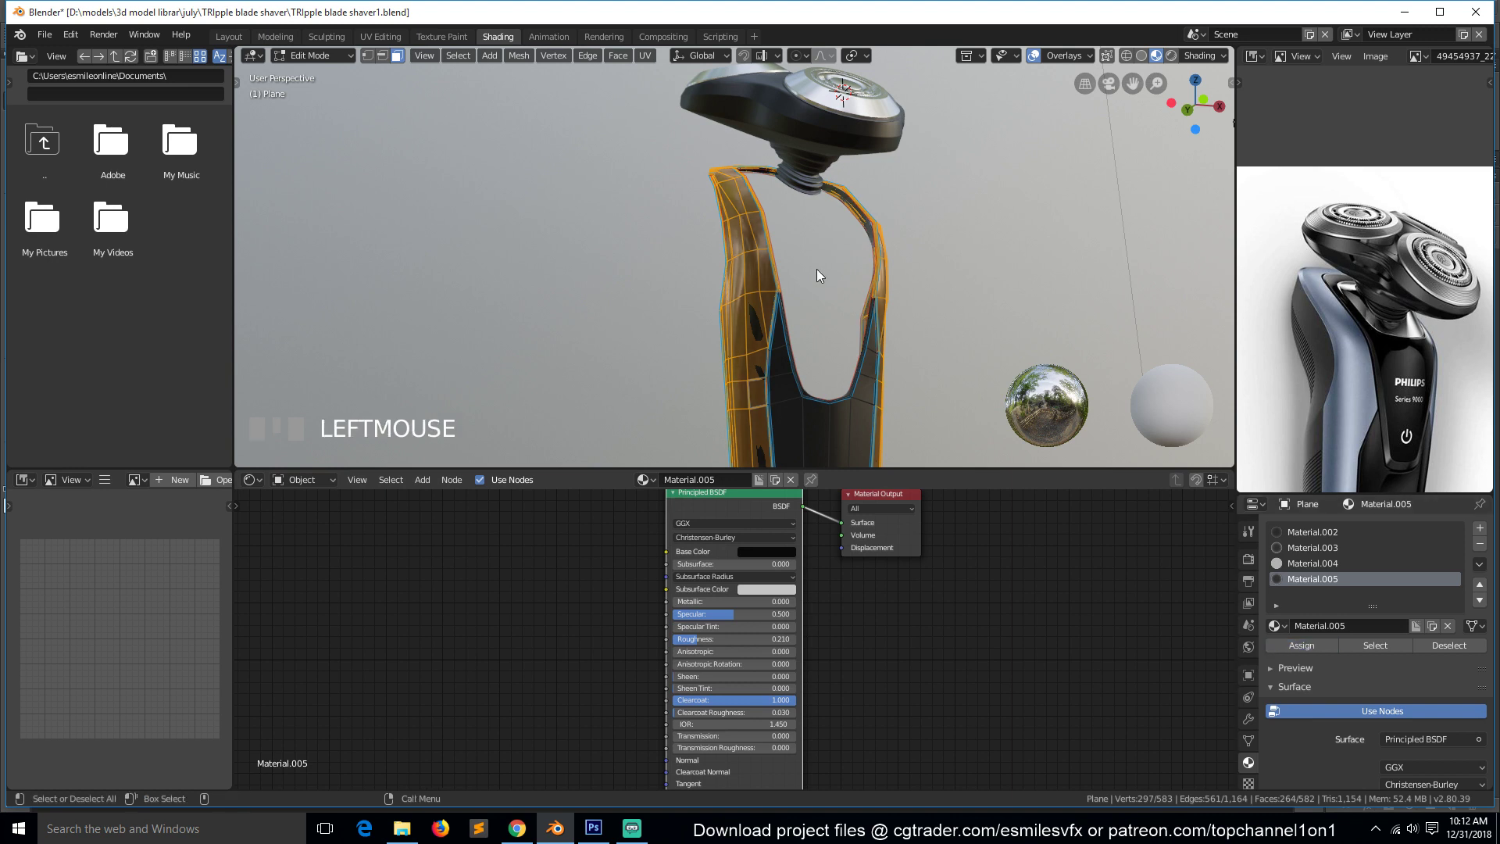
pyautogui.press('Tab')
# Sample the new side strip material's base colour from the blue handle trim in the reference photo.
pyautogui.scroll(3, 799, 325)
pyautogui.moveTo(800, 326)
pyautogui.mouseDown(button='middle')
pyautogui.moveTo(865, 314)
pyautogui.moveTo(819, 288)
pyautogui.moveTo(805, 344)
pyautogui.mouseUp(button='middle')
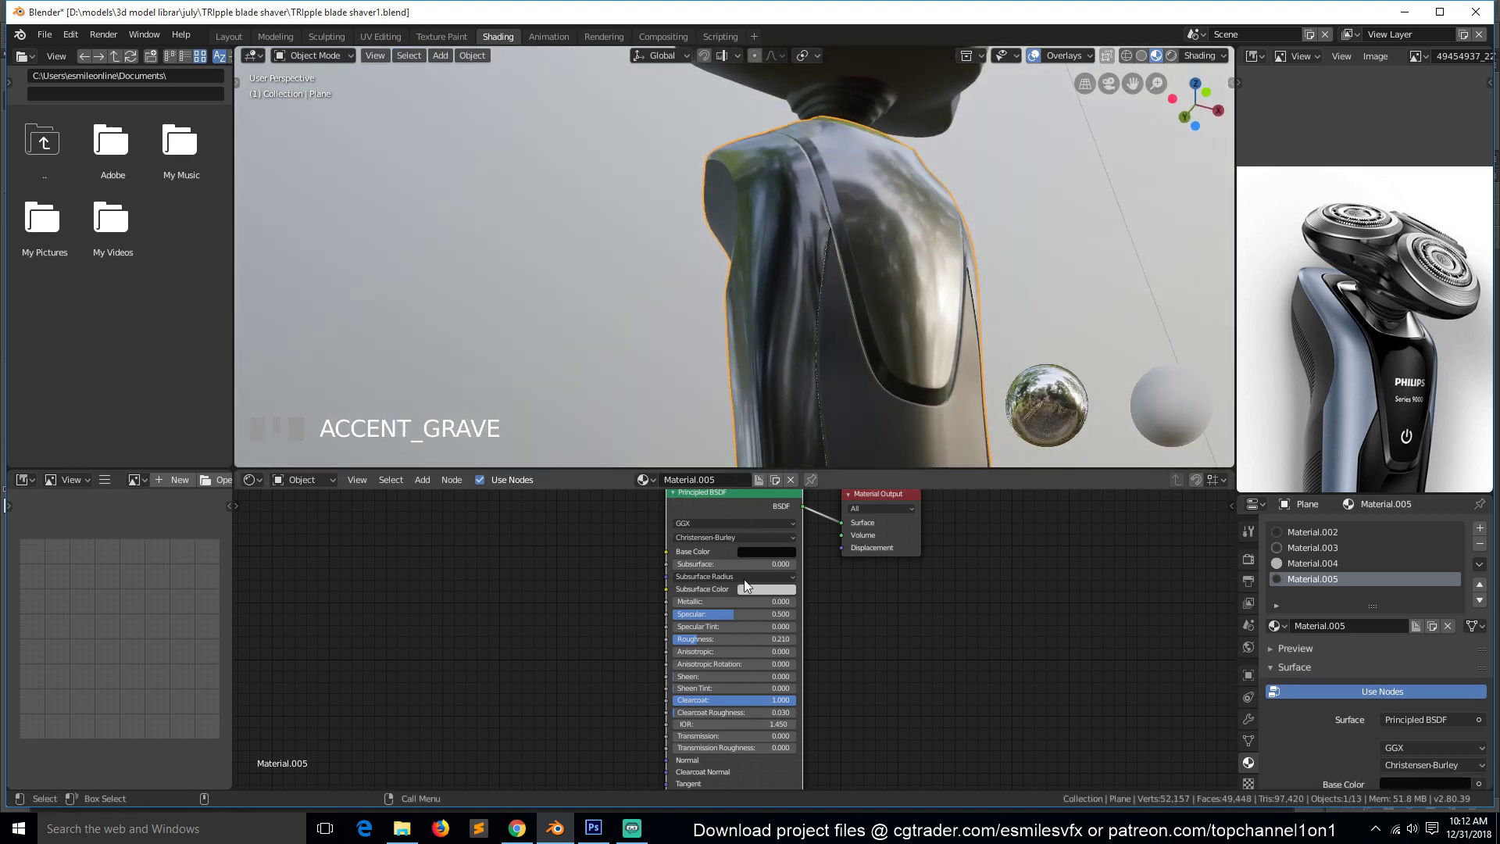
pyautogui.click(763, 551)
pyautogui.click(837, 502)
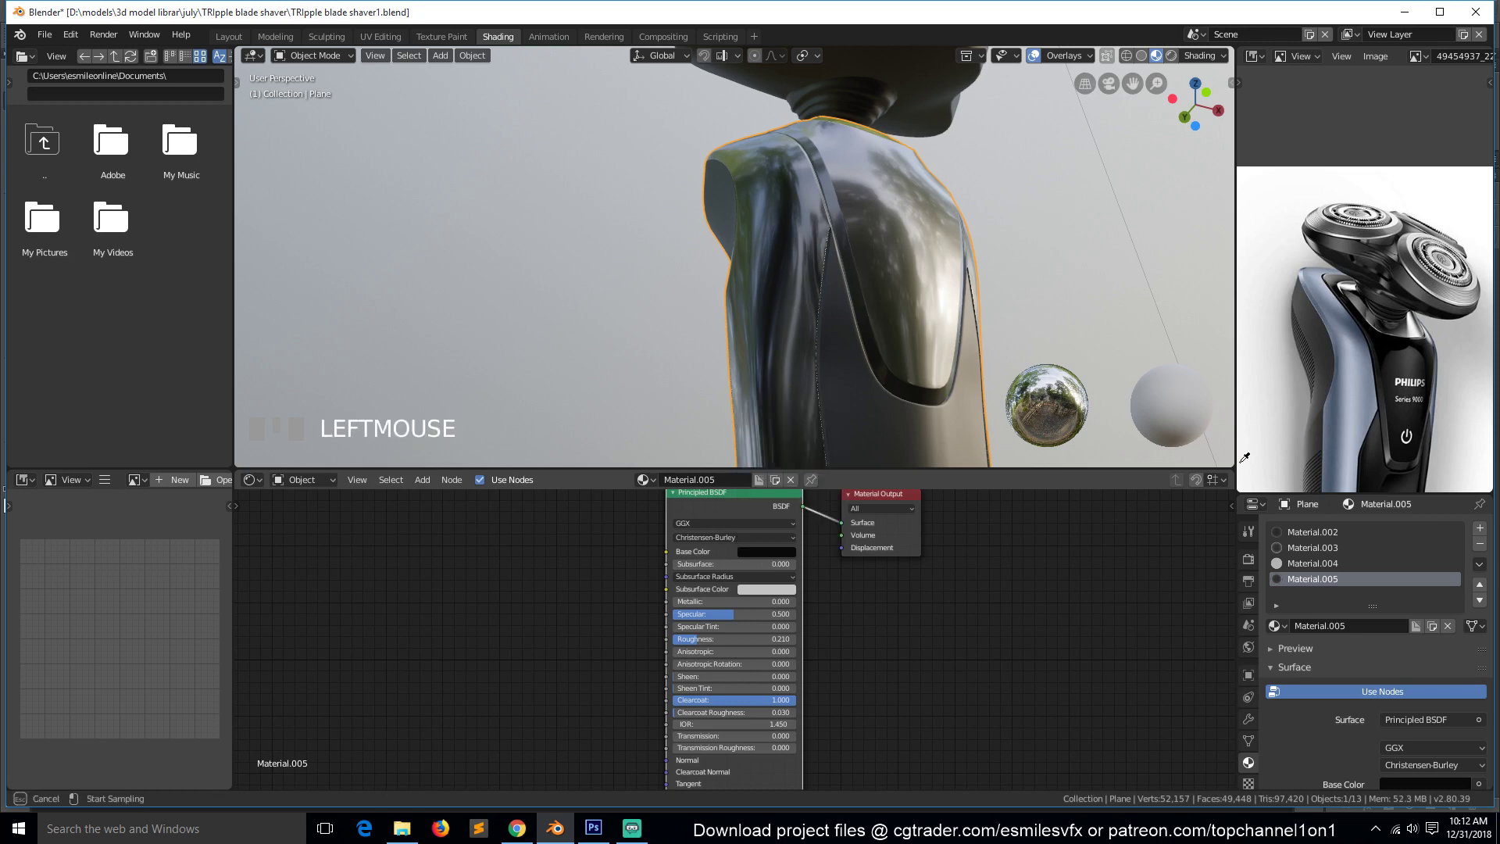
pyautogui.click(1369, 403)
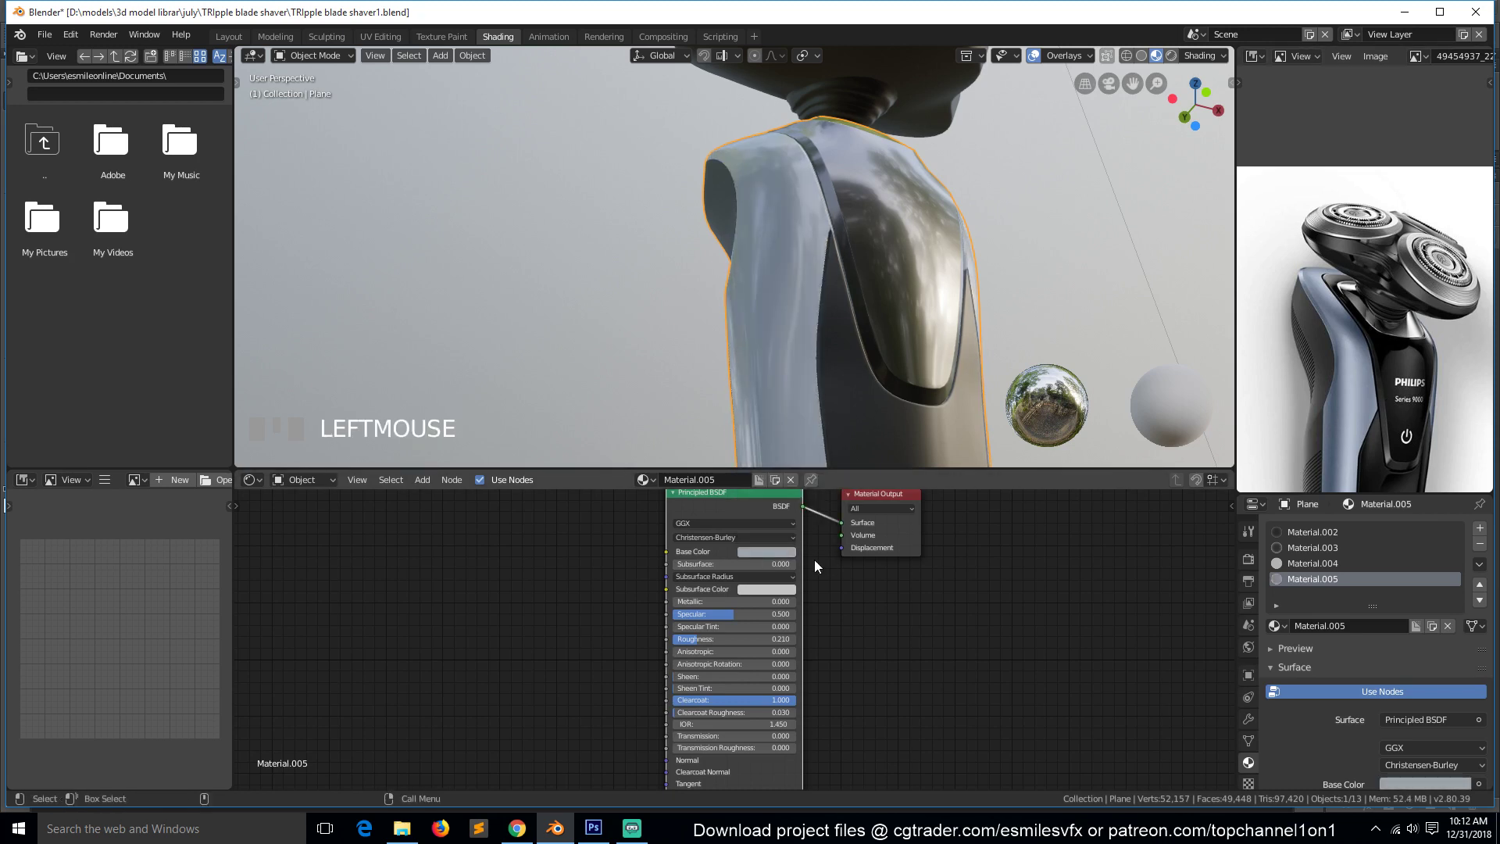
# Shift the side strip's base colour to a stronger blue of about RGB 0.107, 0.213, 0.452.
pyautogui.click(778, 554)
pyautogui.click(788, 411)
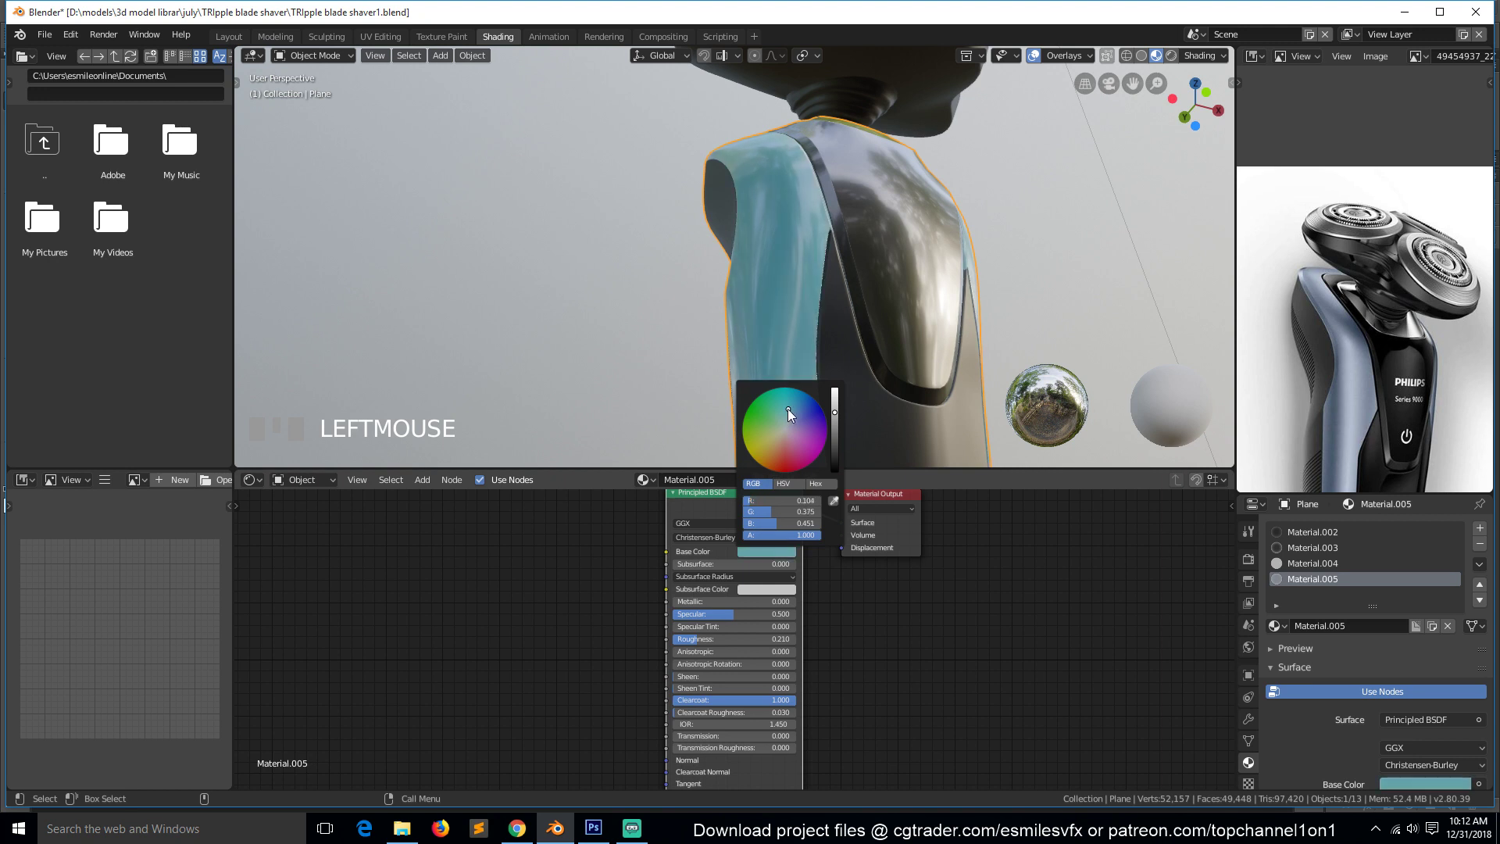
pyautogui.moveTo(793, 408); pyautogui.dragTo(799, 417)
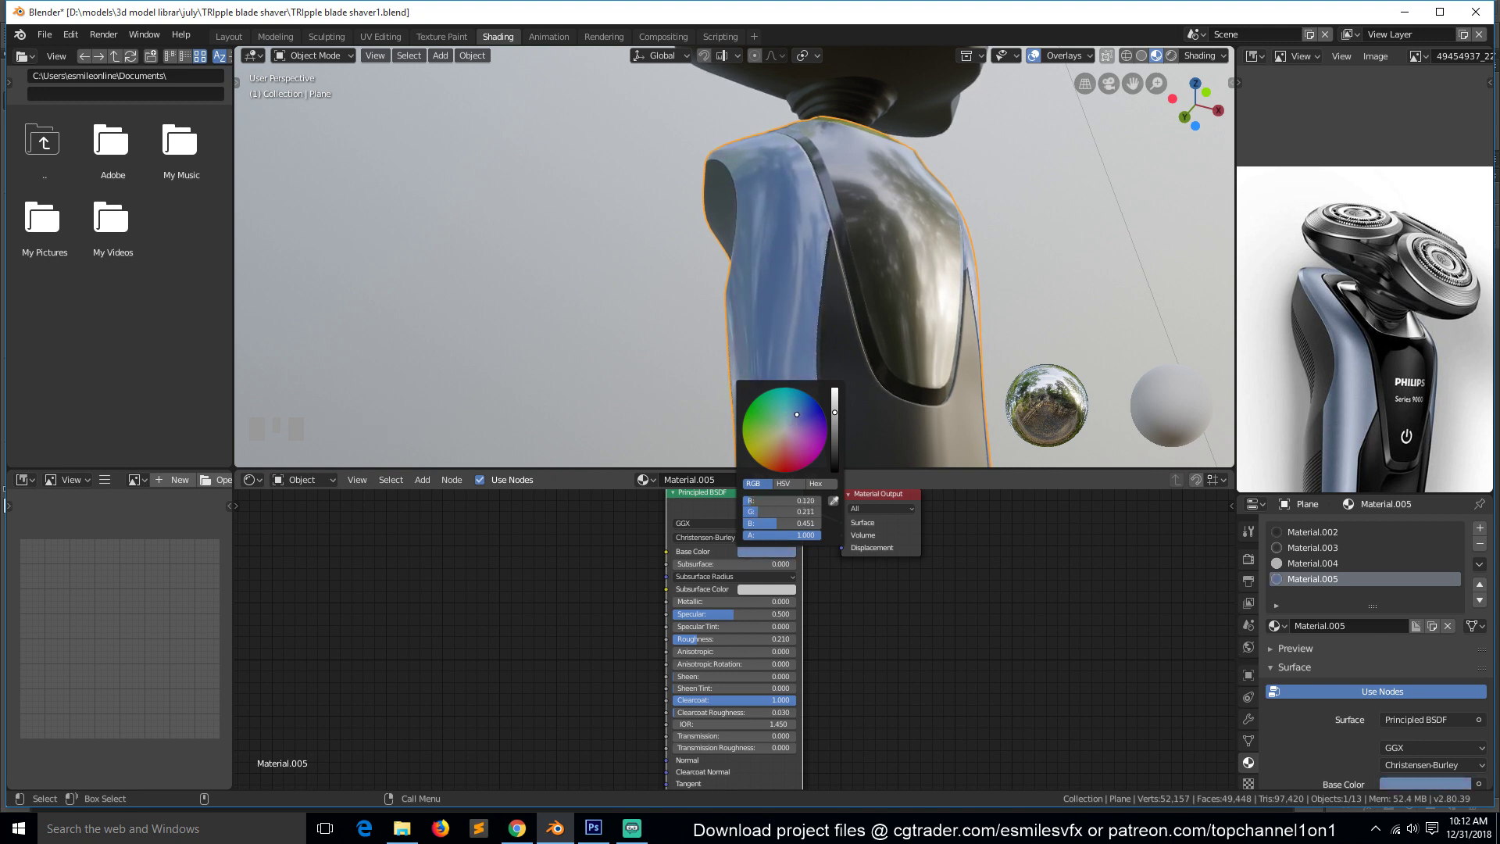
pyautogui.press('`')
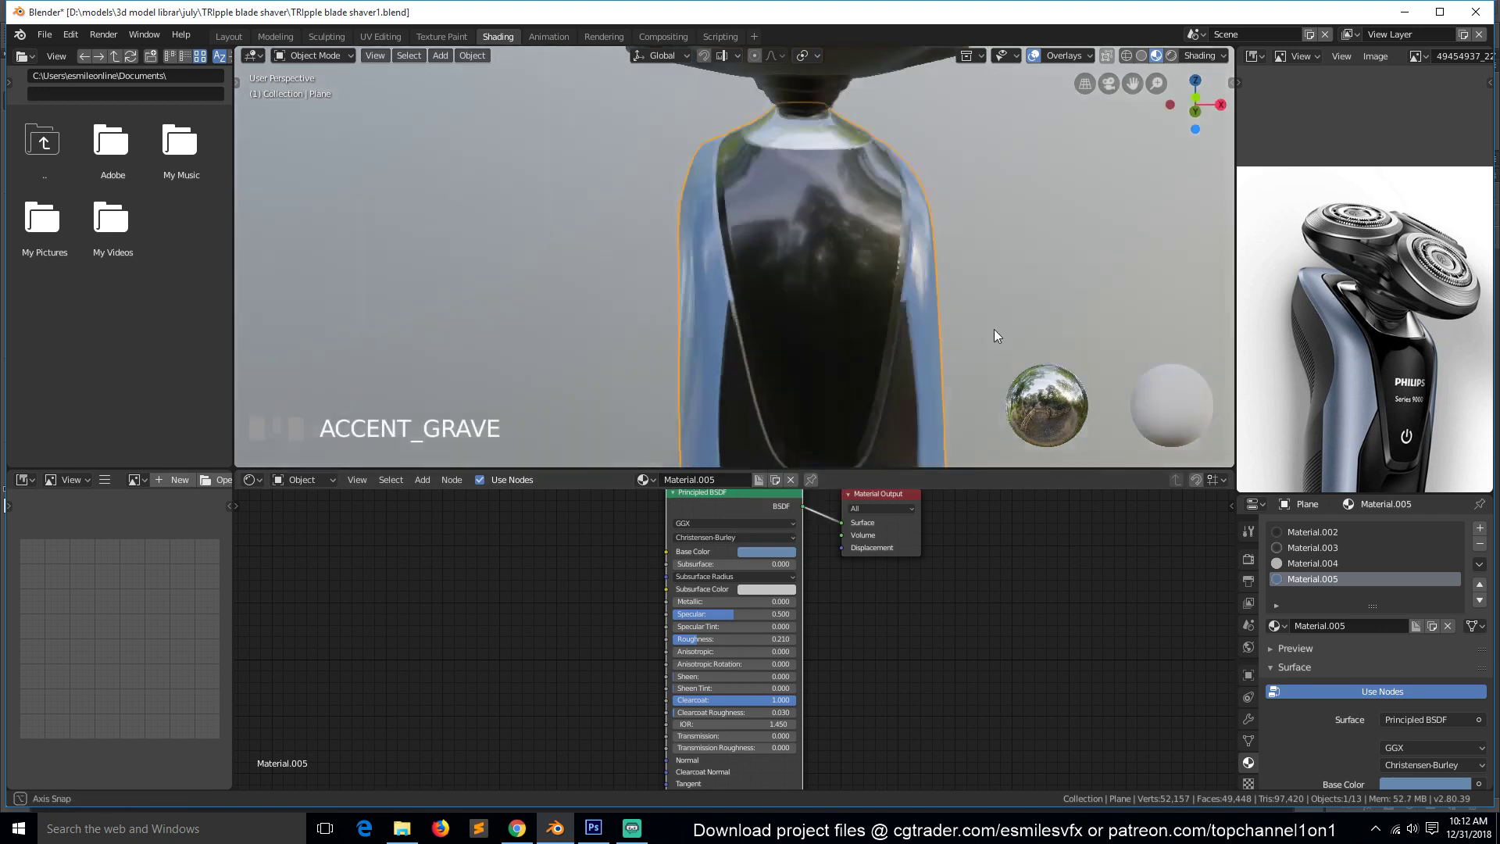
pyautogui.scroll(-2, 948, 340)
# Resample the side strip's base colour from the photo's upper trim and brighten it to about RGB 0.240, 0.318, 0.385.
pyautogui.click(778, 553)
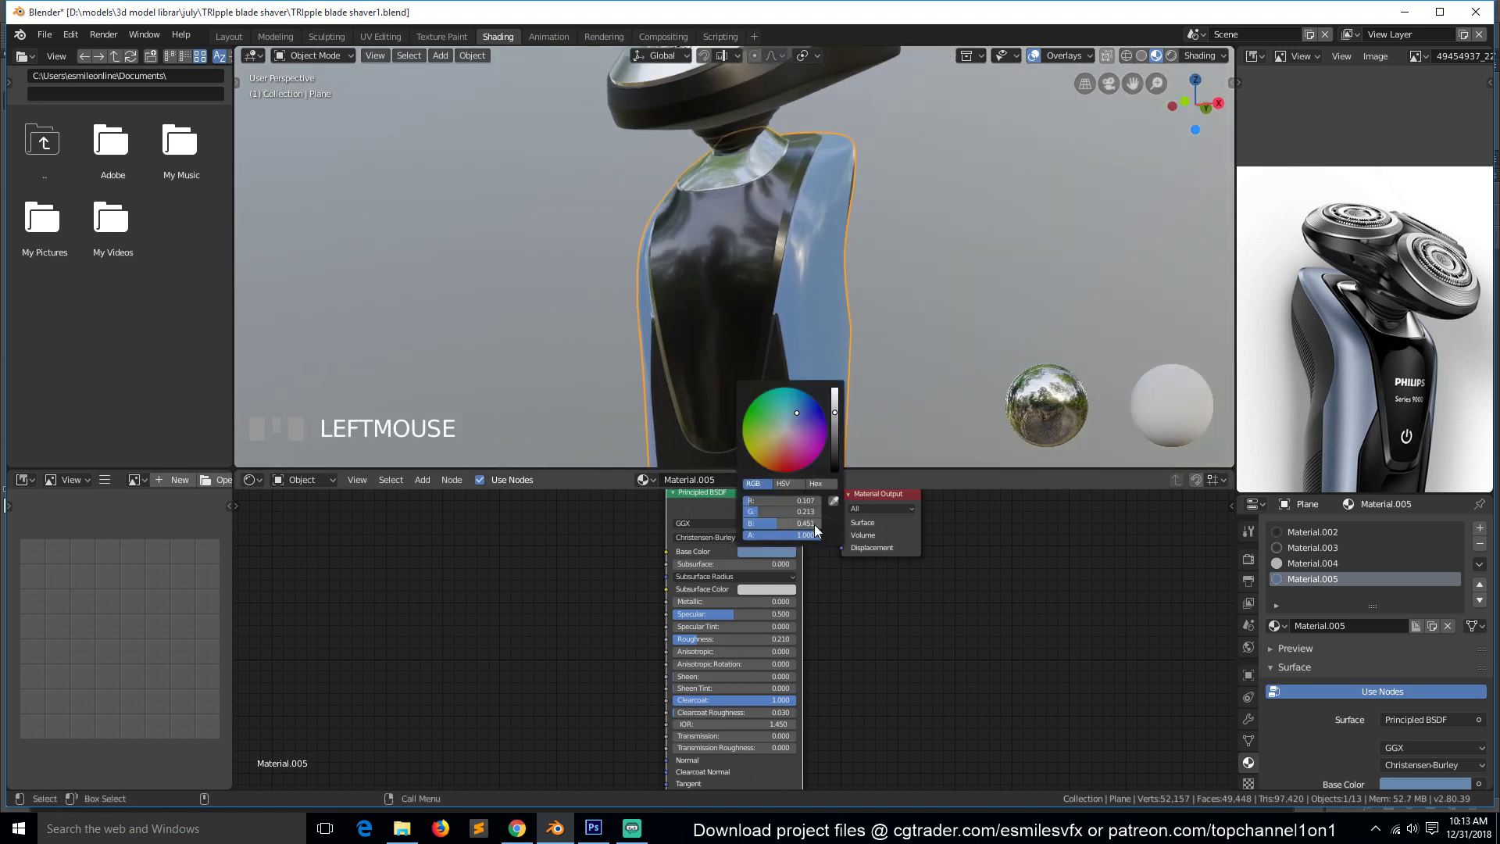
pyautogui.click(832, 501)
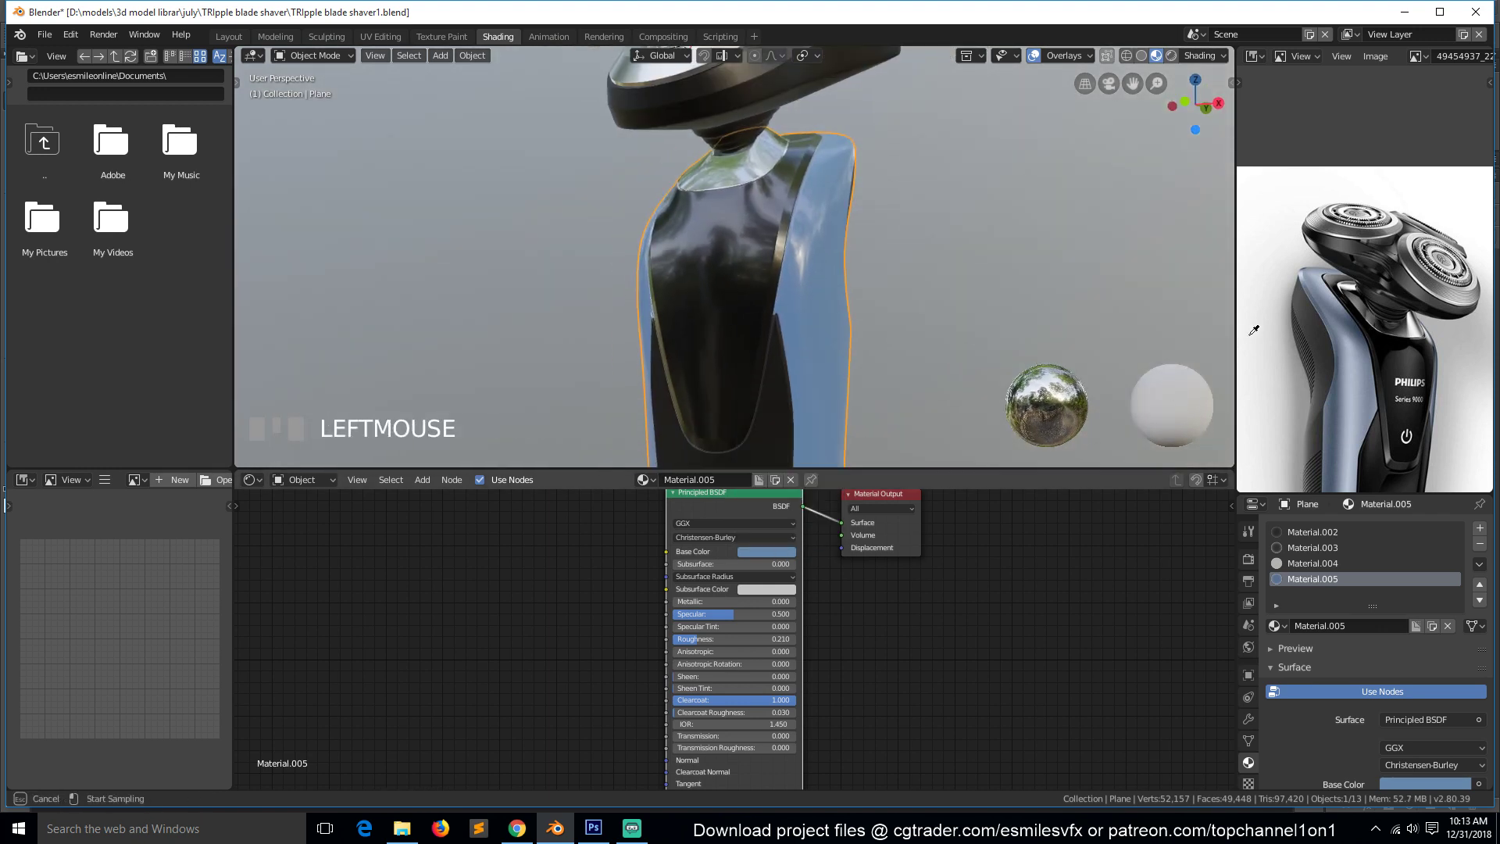
pyautogui.click(1328, 306)
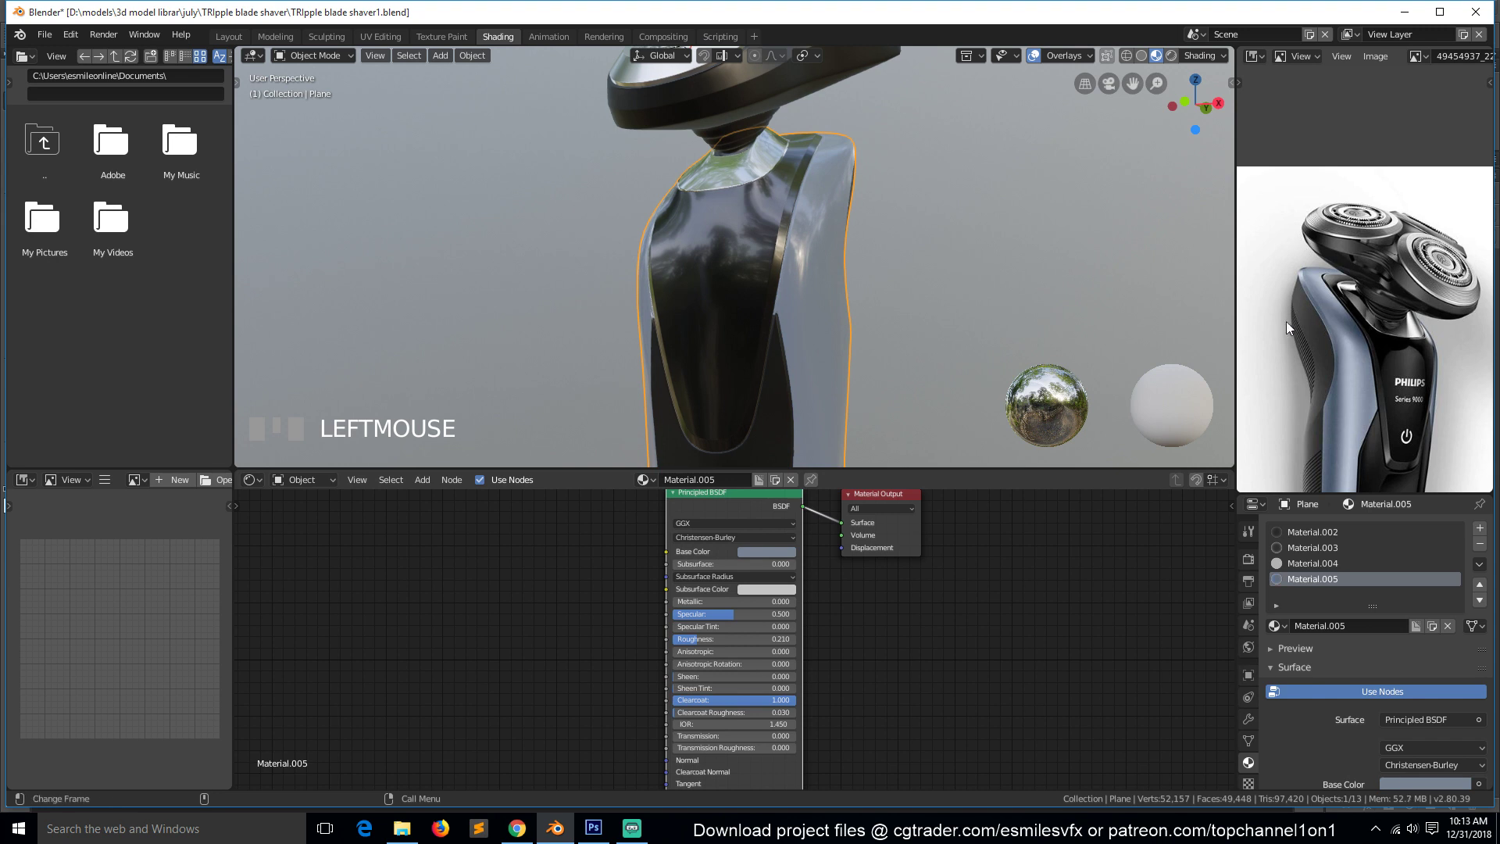
pyautogui.click(780, 554)
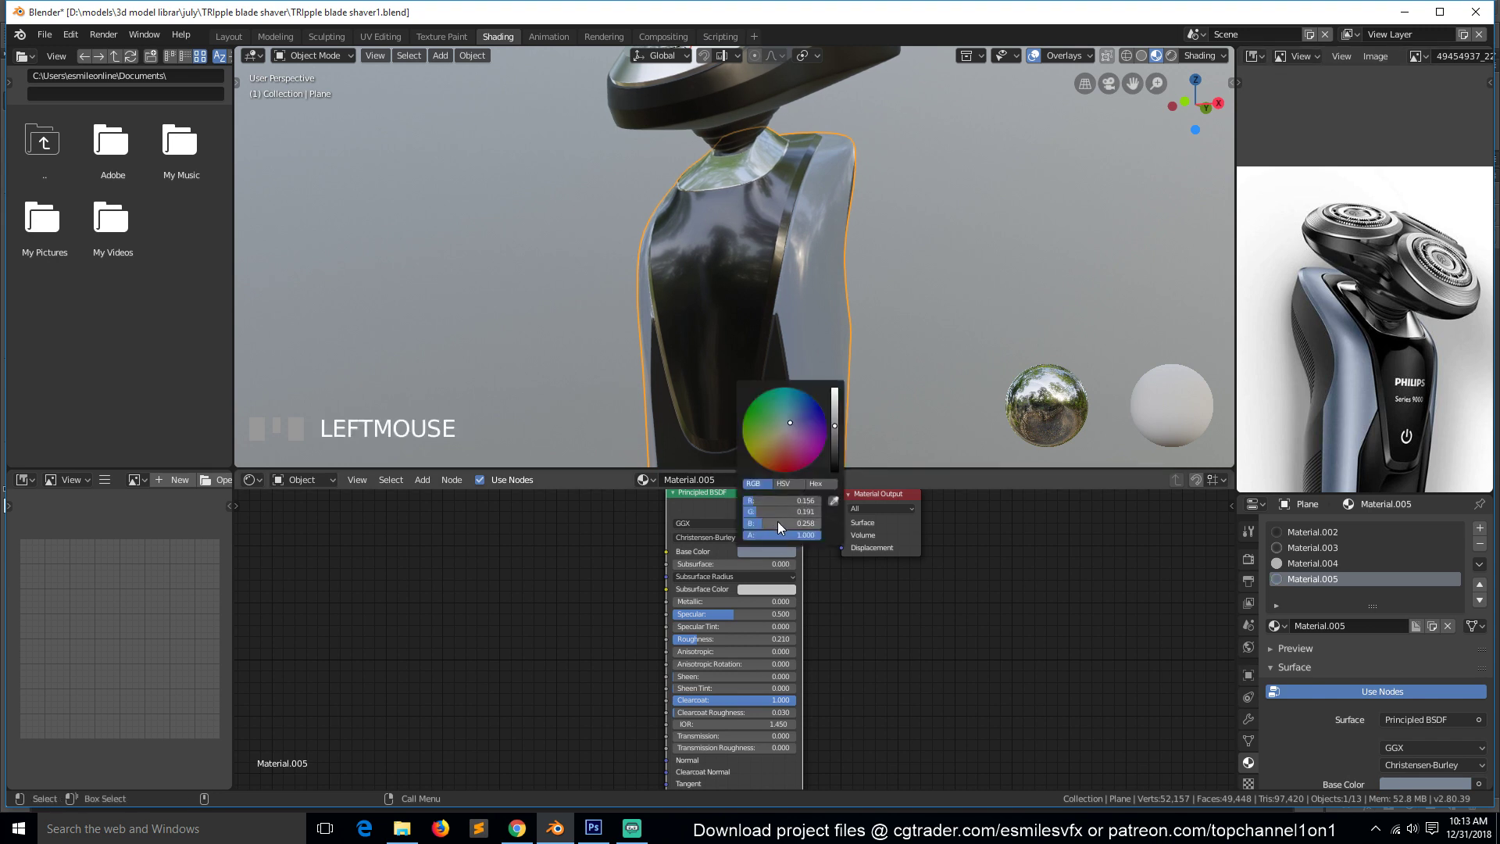
pyautogui.moveTo(777, 523); pyautogui.dragTo(790, 512)
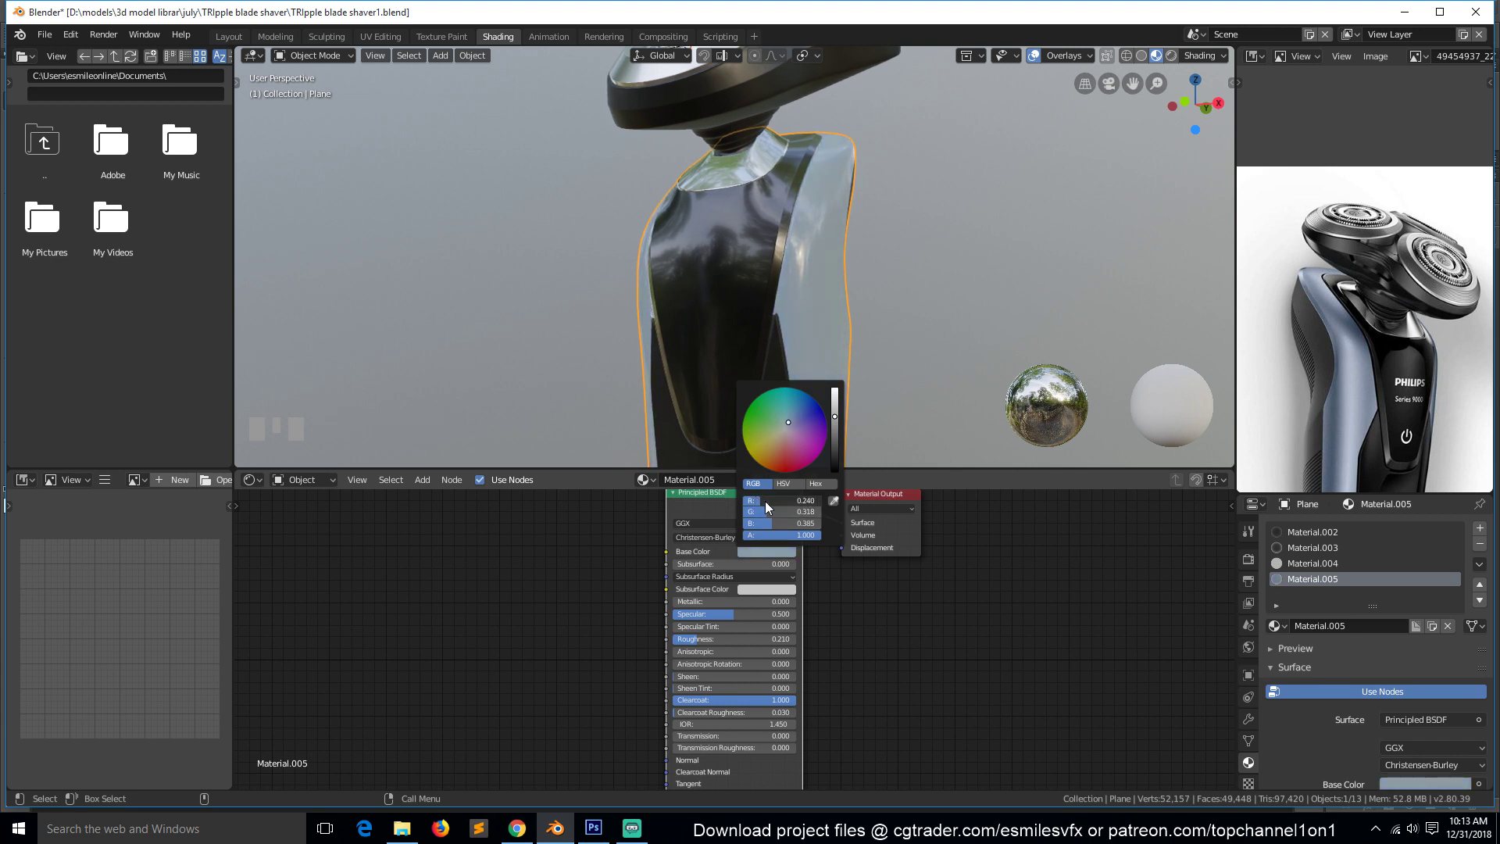
# Deselect the body and examine the side strip's colour on the shaver from several angles and distances.
pyautogui.click(848, 254)
pyautogui.scroll(-3, 697, 341)
pyautogui.moveTo(697, 341); pyautogui.dragTo(758, 379, button='middle')
pyautogui.scroll(4, 805, 289)
pyautogui.scroll(2, 805, 288)
pyautogui.scroll(2, 783, 327)
pyautogui.scroll(-4, 746, 336)
pyautogui.scroll(-2, 750, 347)
pyautogui.press('`')
pyautogui.scroll(2, 758, 379)
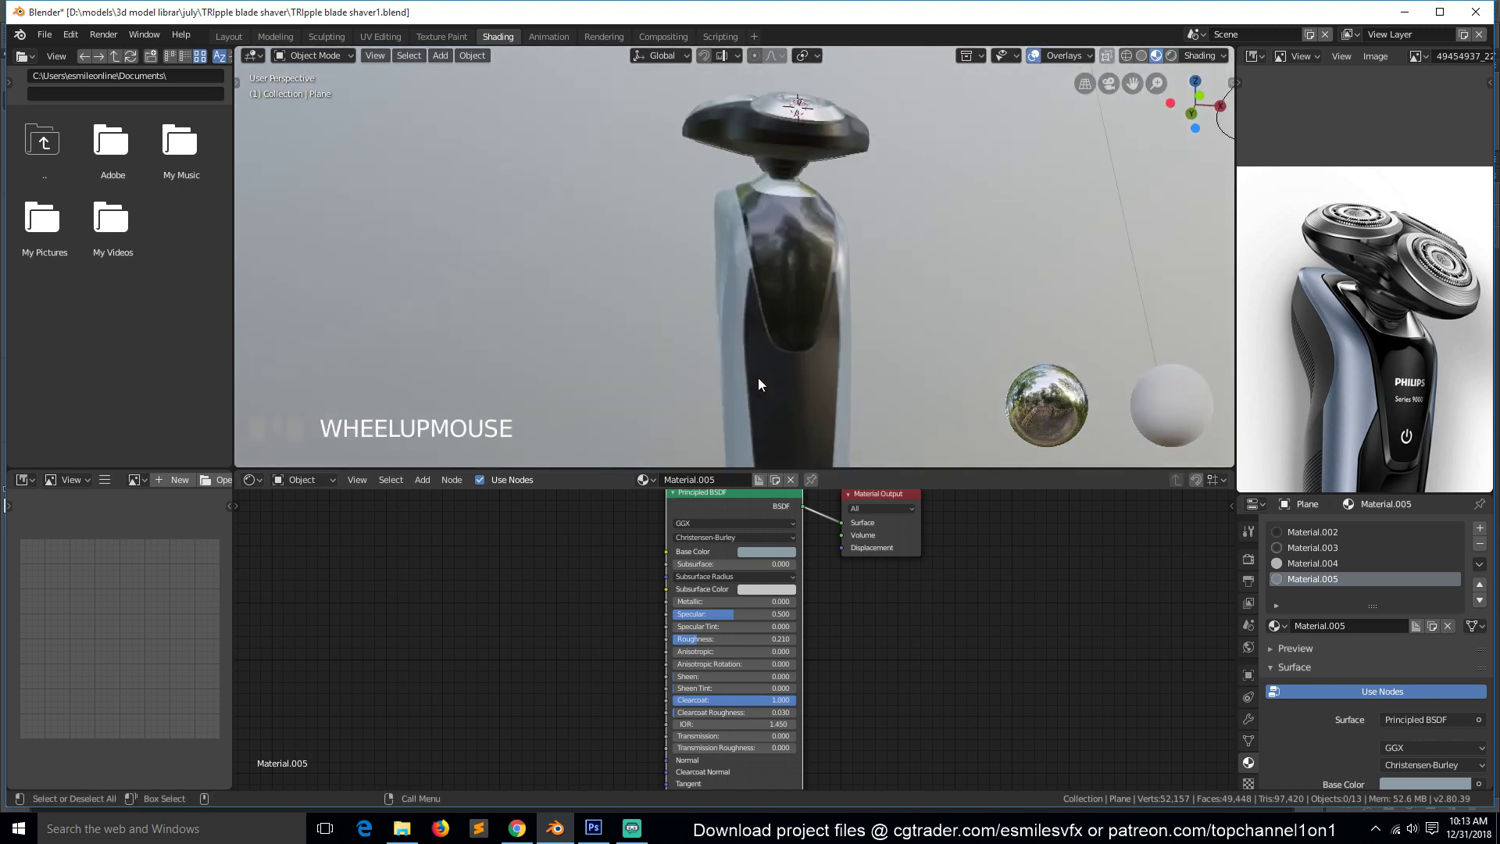
pyautogui.scroll(1, 758, 381)
# Change the side strip's base colour to a more saturated blue and save the file.
pyautogui.click(758, 553)
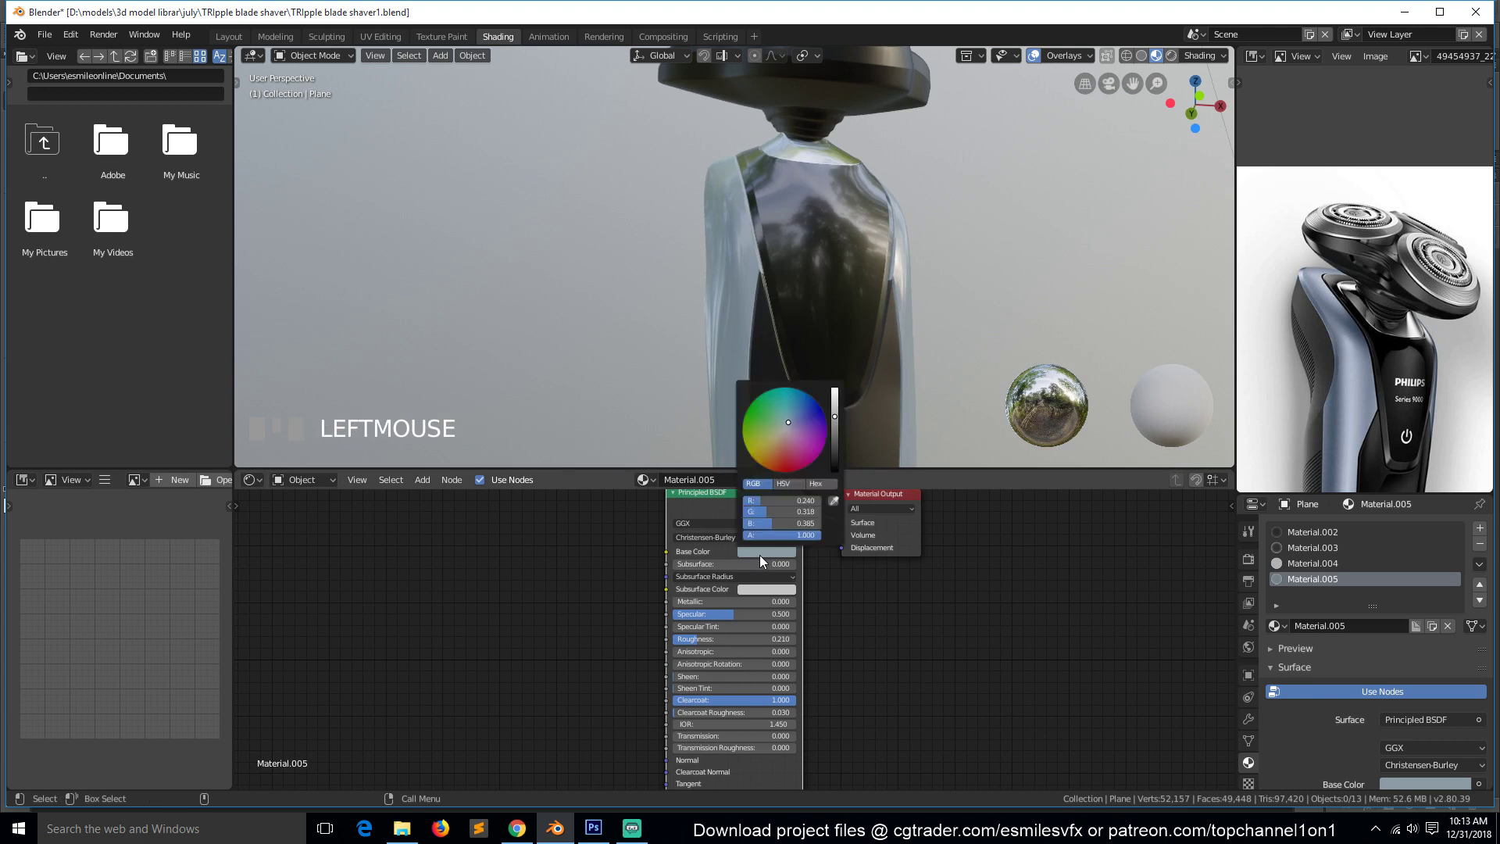
pyautogui.click(794, 412)
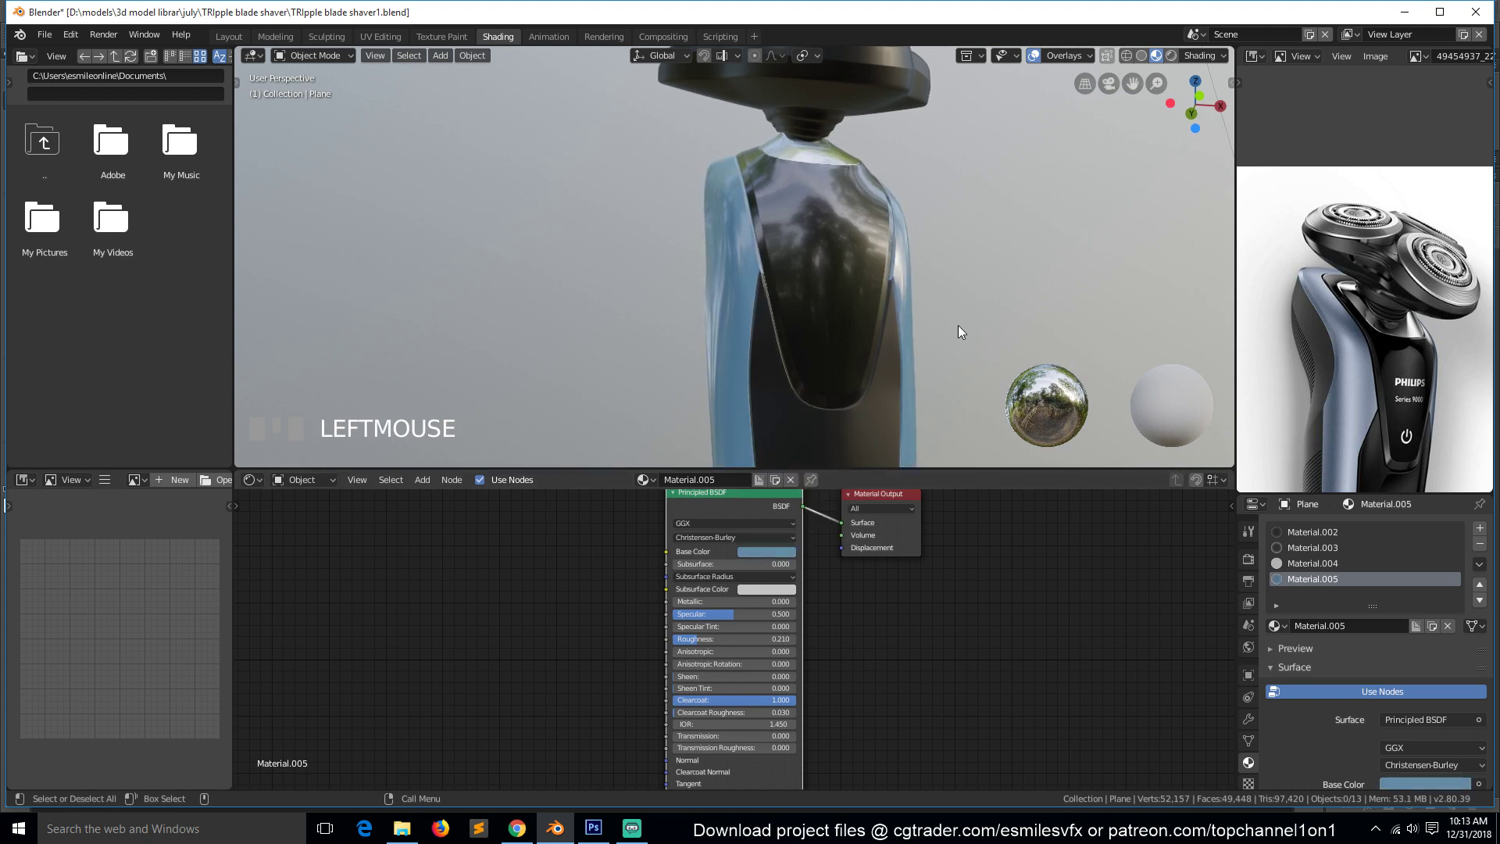
pyautogui.scroll(-3, 973, 364)
pyautogui.hotkey('ctrl', 's')
# Set the side strip material's Clearcoat to 0 and save the file.
pyautogui.scroll(5, 764, 367)
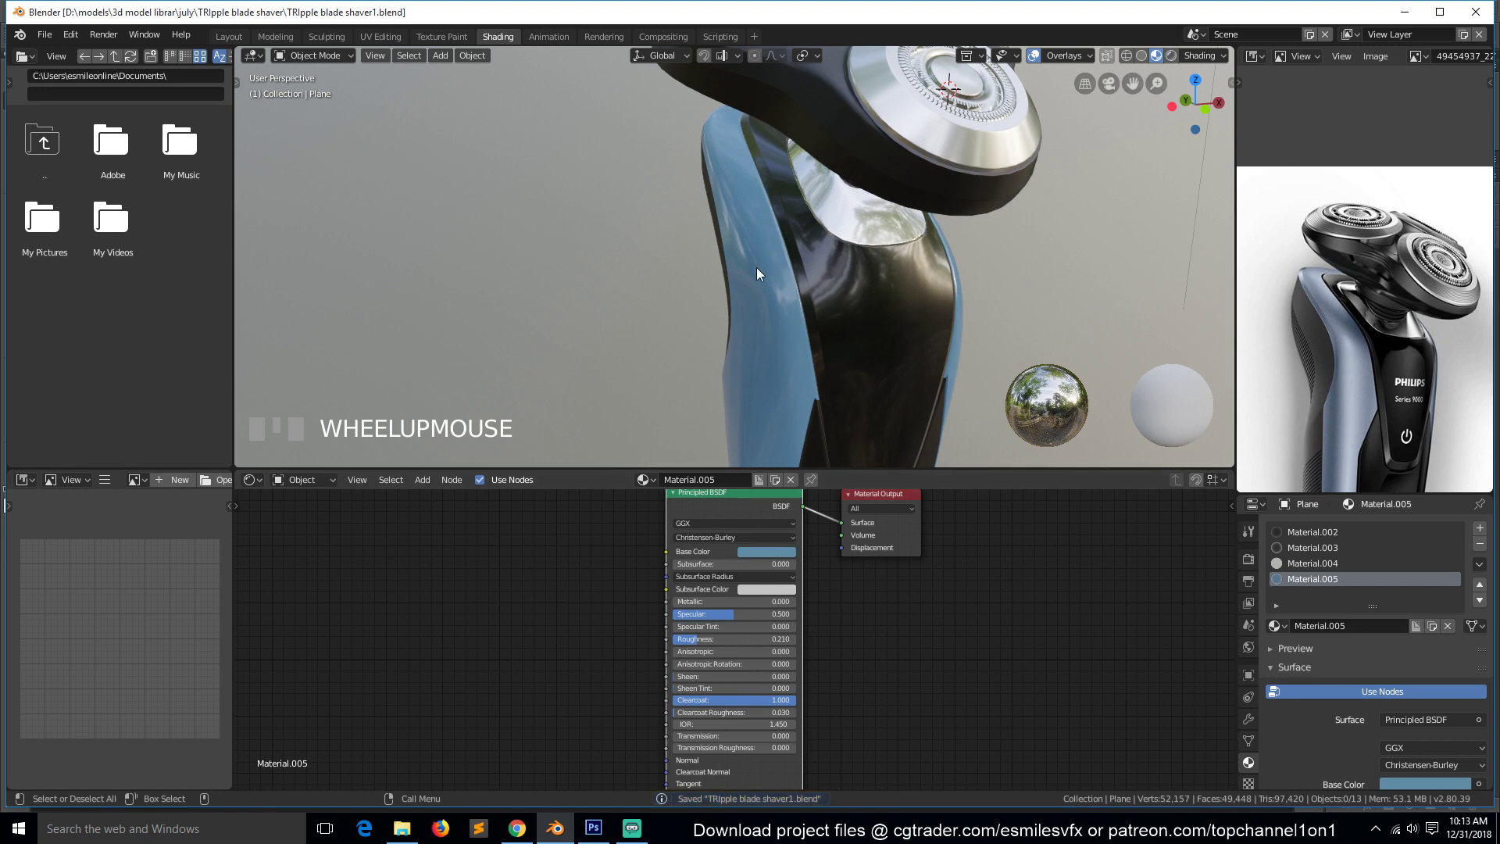
pyautogui.click(755, 701)
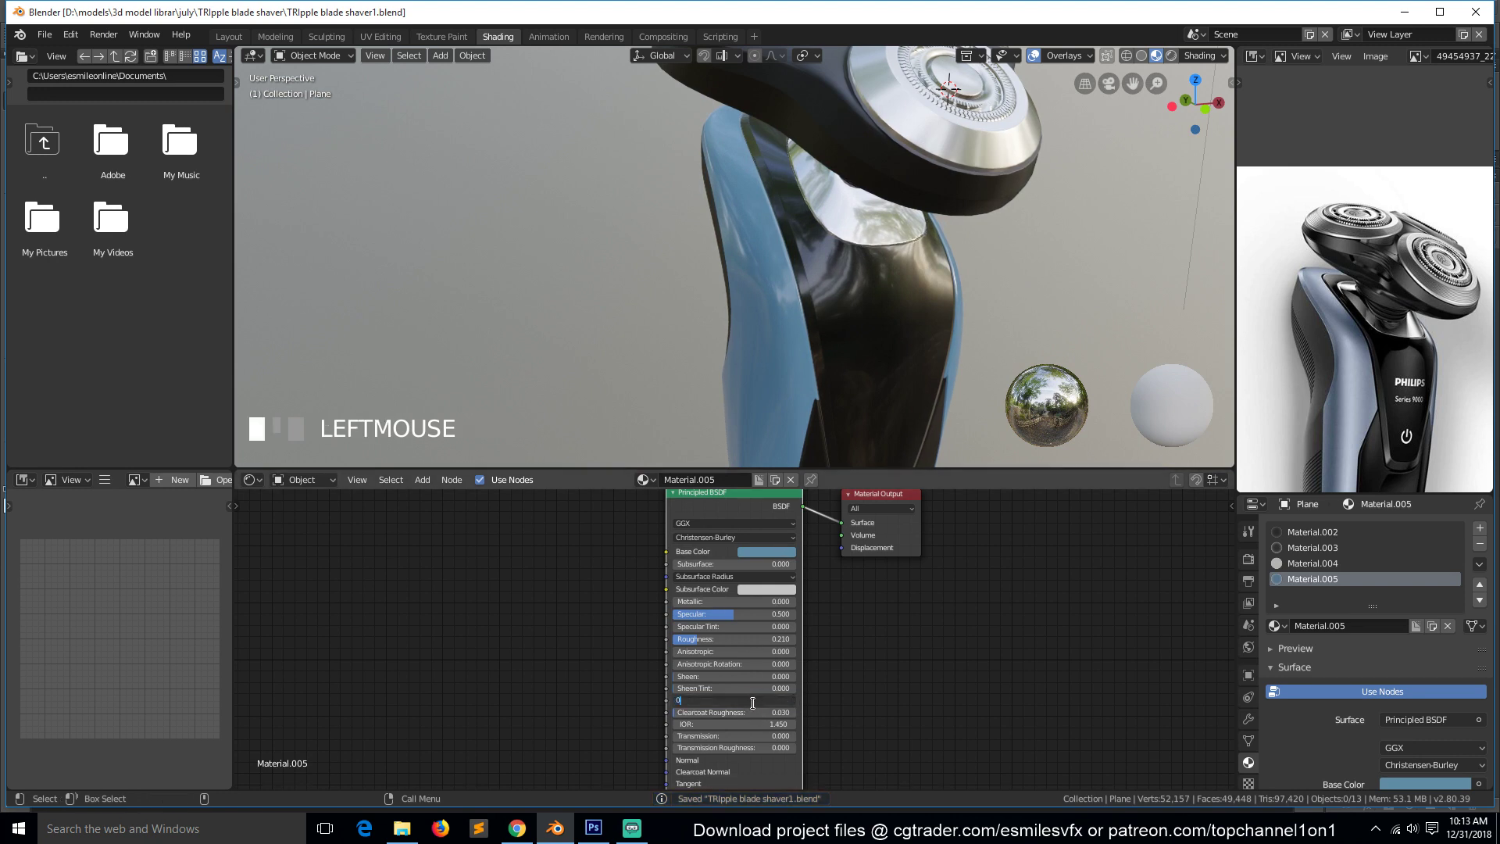
pyautogui.click(826, 676)
pyautogui.press('`')
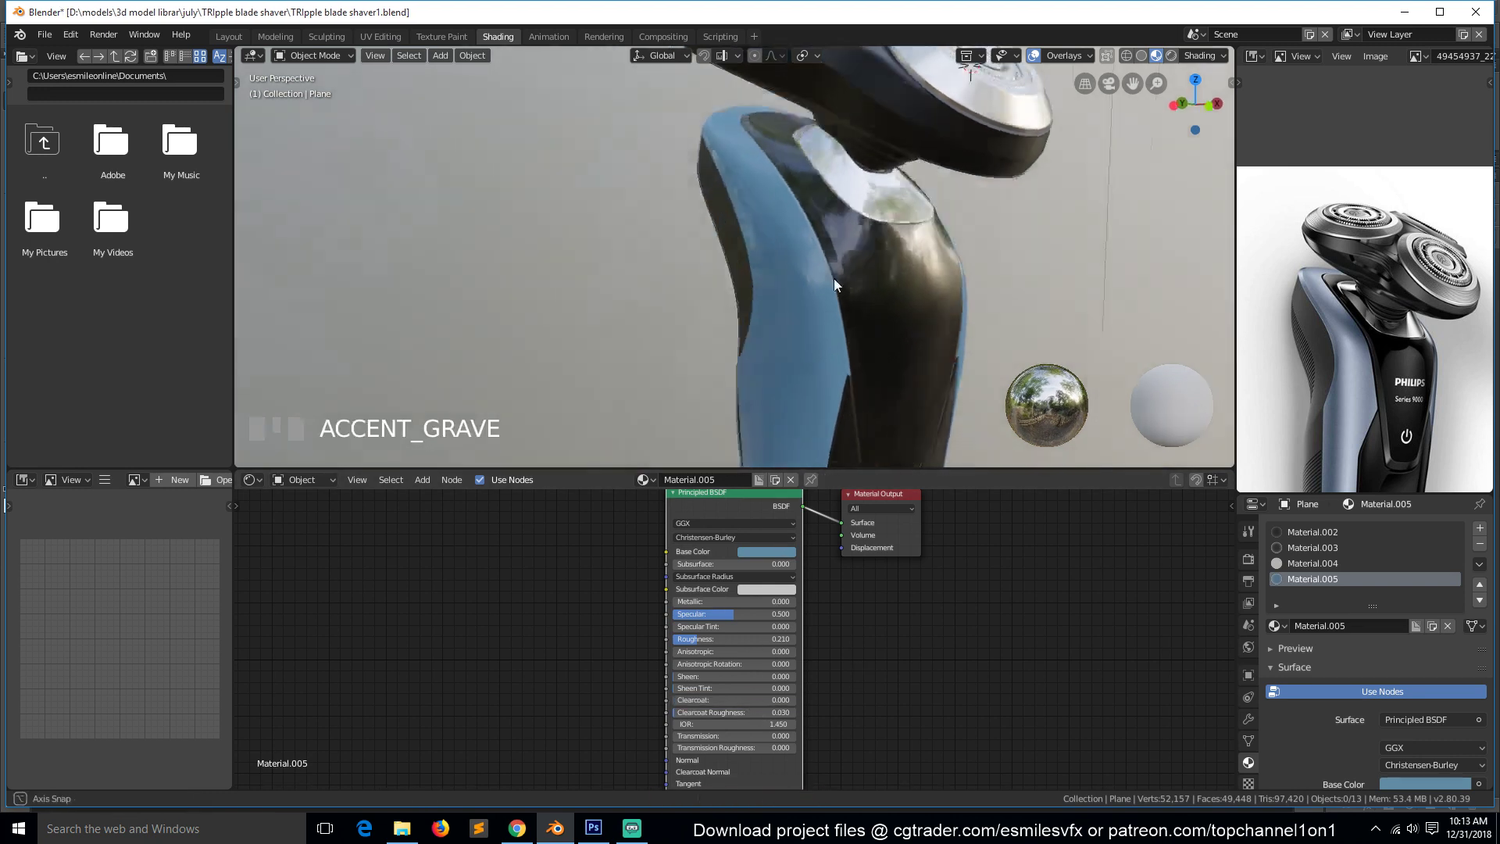
pyautogui.click(838, 257)
pyautogui.hotkey('ctrl', 's')
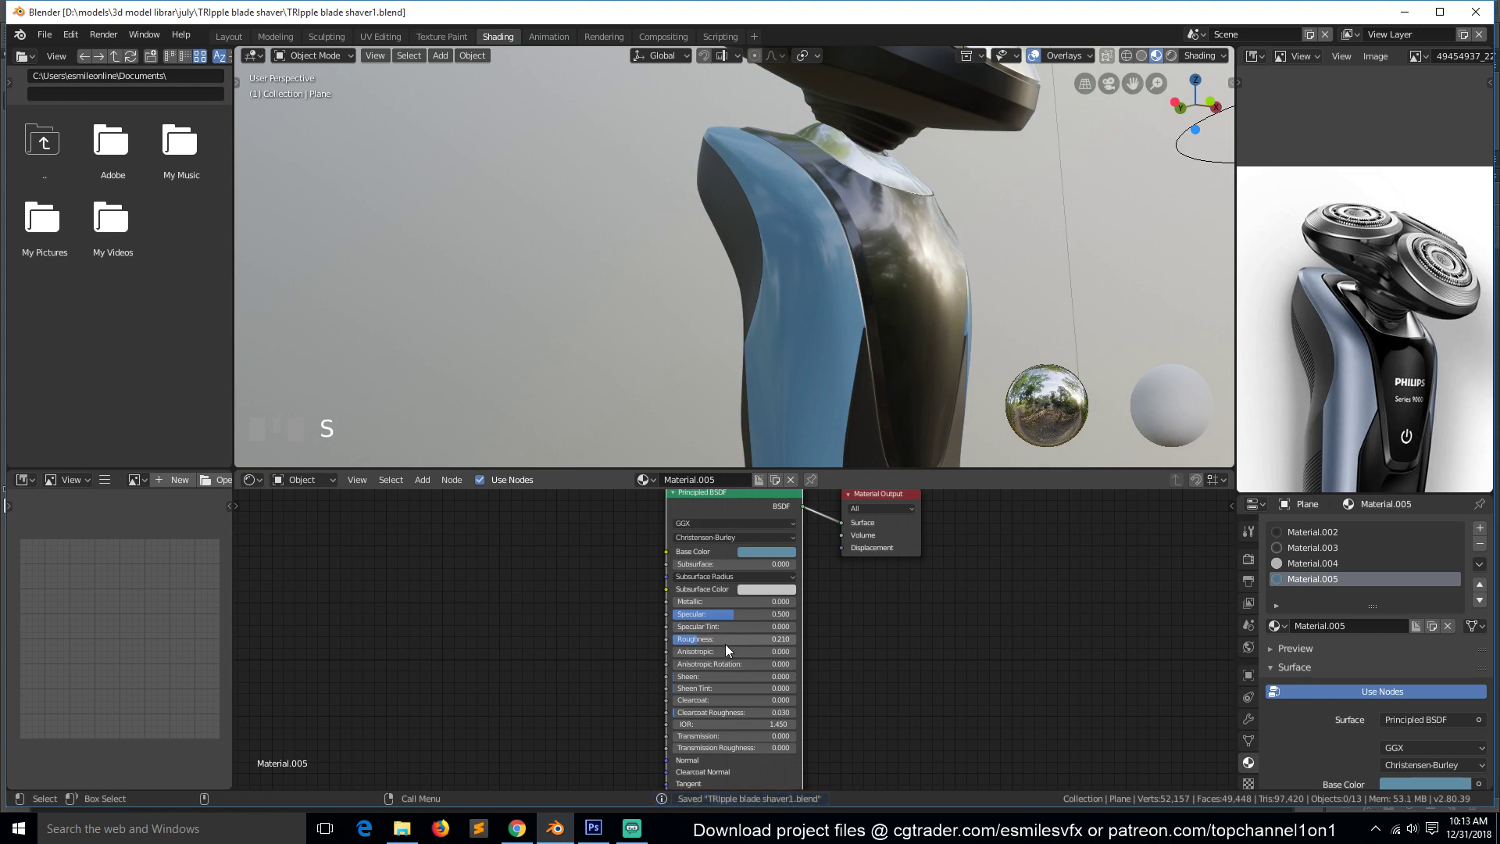
# Raise the side strip material's Roughness to about 0.338, save, and compare the finish with the trim in the reference photo.
pyautogui.moveTo(714, 636)
pyautogui.mouseDown()
pyautogui.moveTo(750, 641)
pyautogui.moveTo(731, 640)
pyautogui.mouseUp()
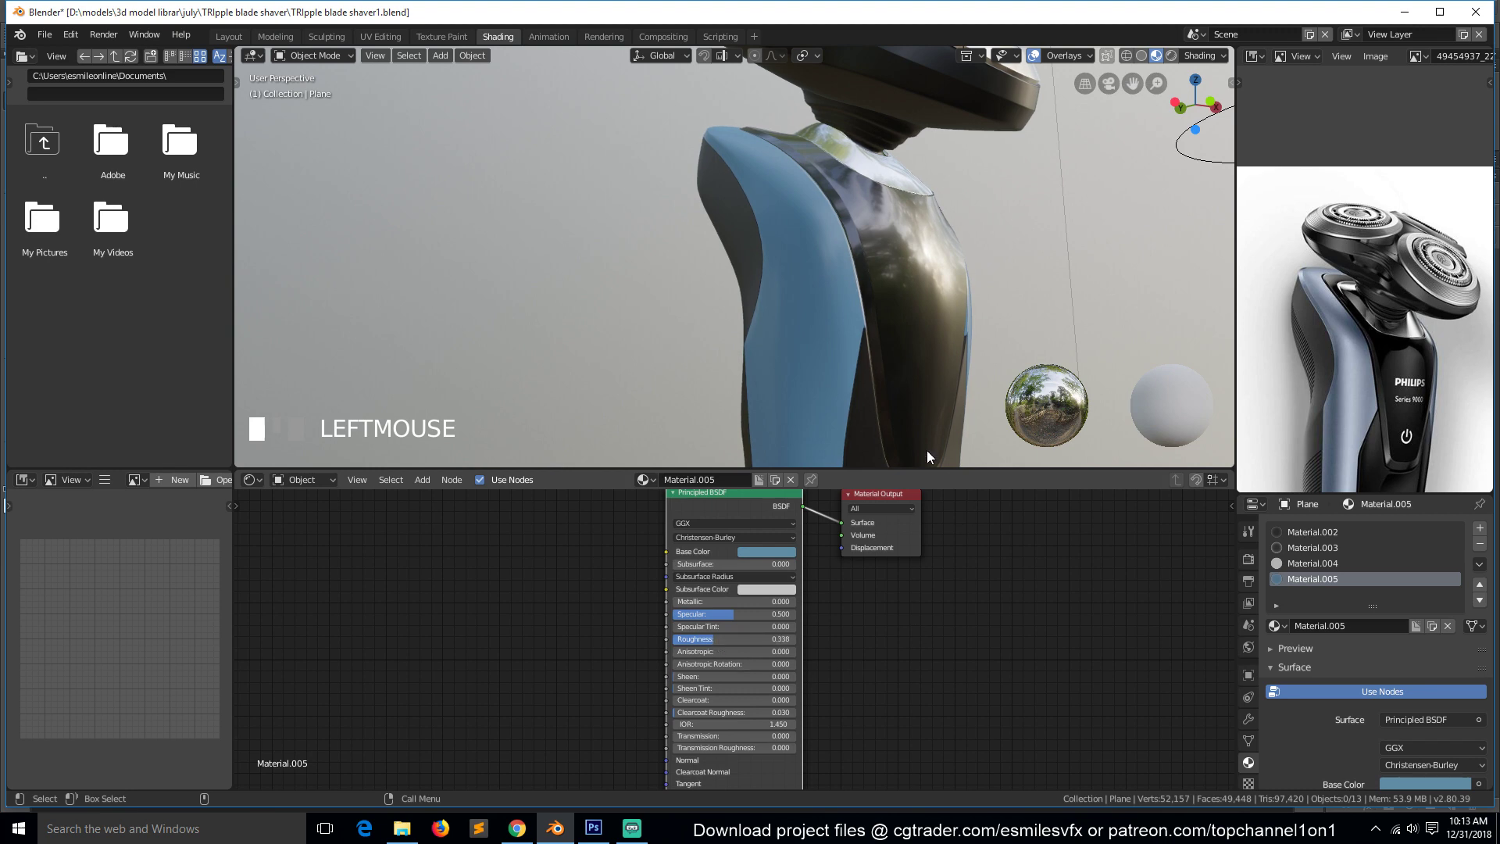
pyautogui.hotkey('ctrl', 's')
pyautogui.hotkey('shift', '`')
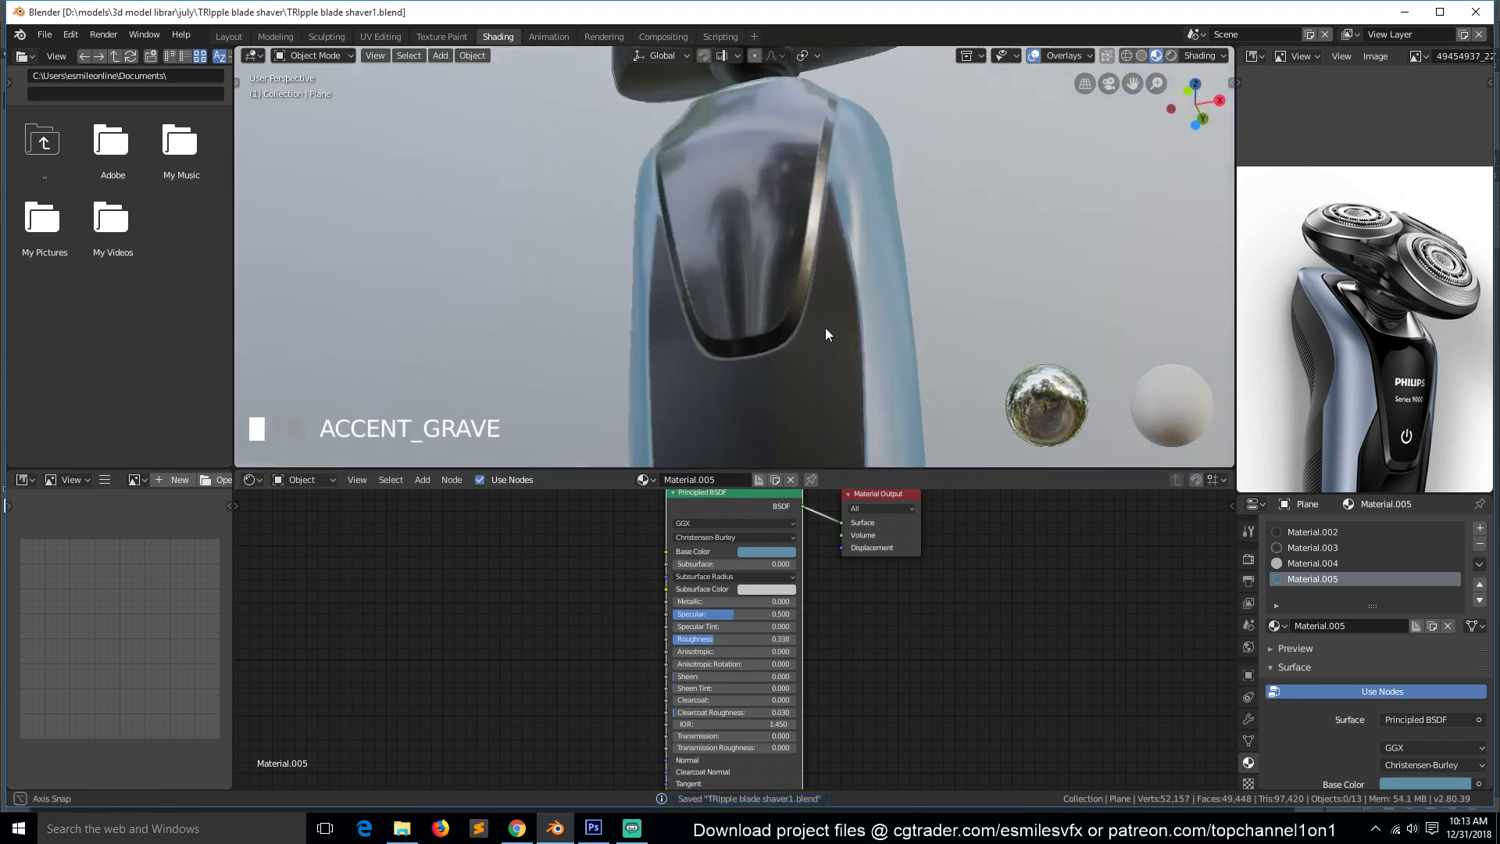
pyautogui.moveTo(826, 329); pyautogui.dragTo(798, 464, button='middle')
pyautogui.scroll(-2, 919, 391)
pyautogui.scroll(4, 1413, 458)
pyautogui.moveTo(1368, 450); pyautogui.dragTo(1400, 330, button='middle')
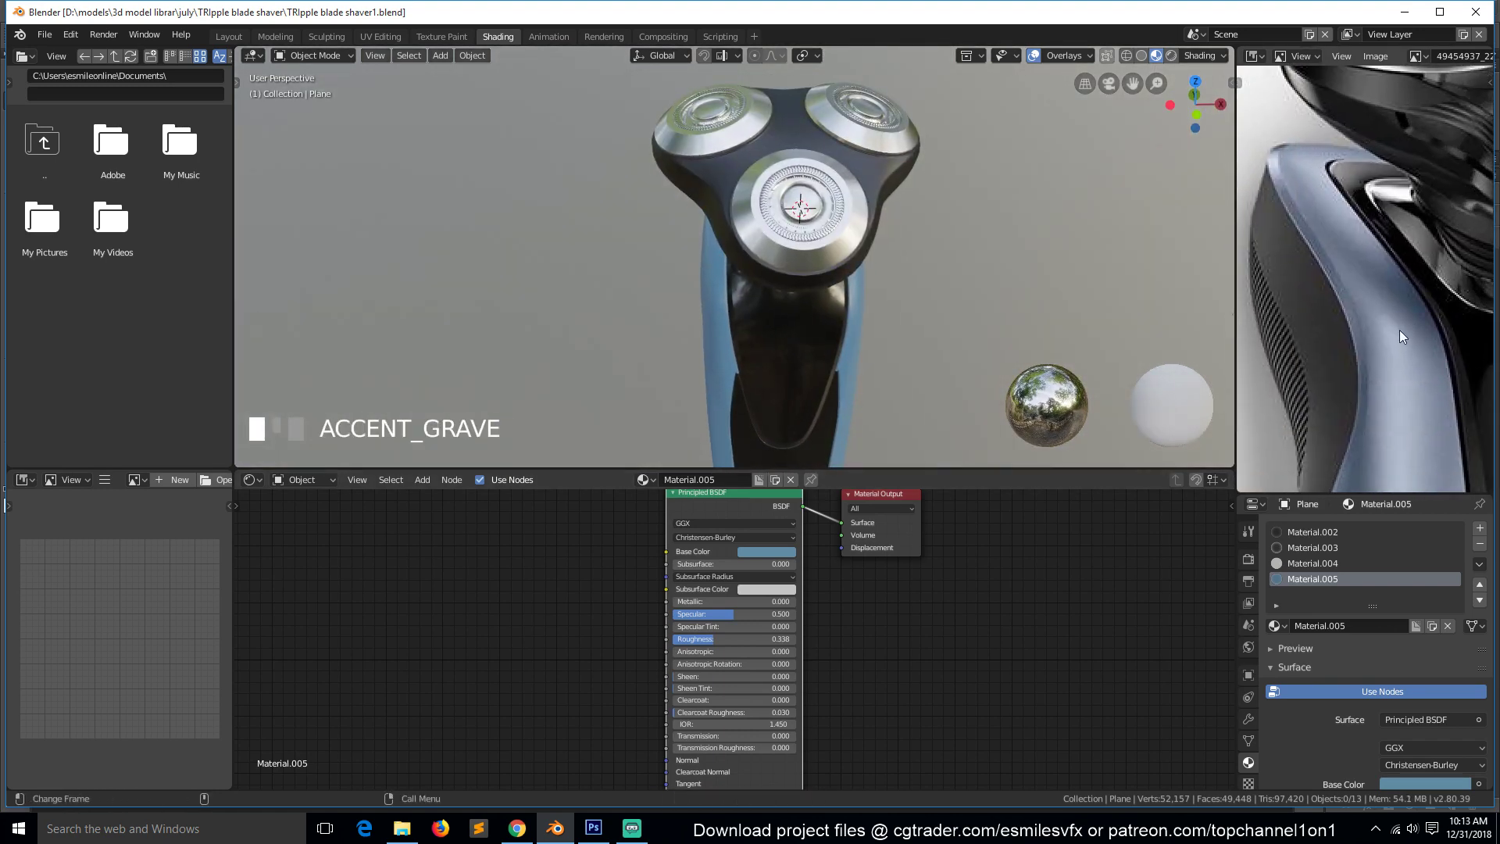
pyautogui.hotkey('ctrl', 's')
# Set the side strip material's Roughness to about 0.305 and save the file.
pyautogui.moveTo(788, 349); pyautogui.dragTo(855, 279, button='middle')
pyautogui.scroll(2, 847, 292)
pyautogui.hotkey('shift', '`')
pyautogui.click(796, 311)
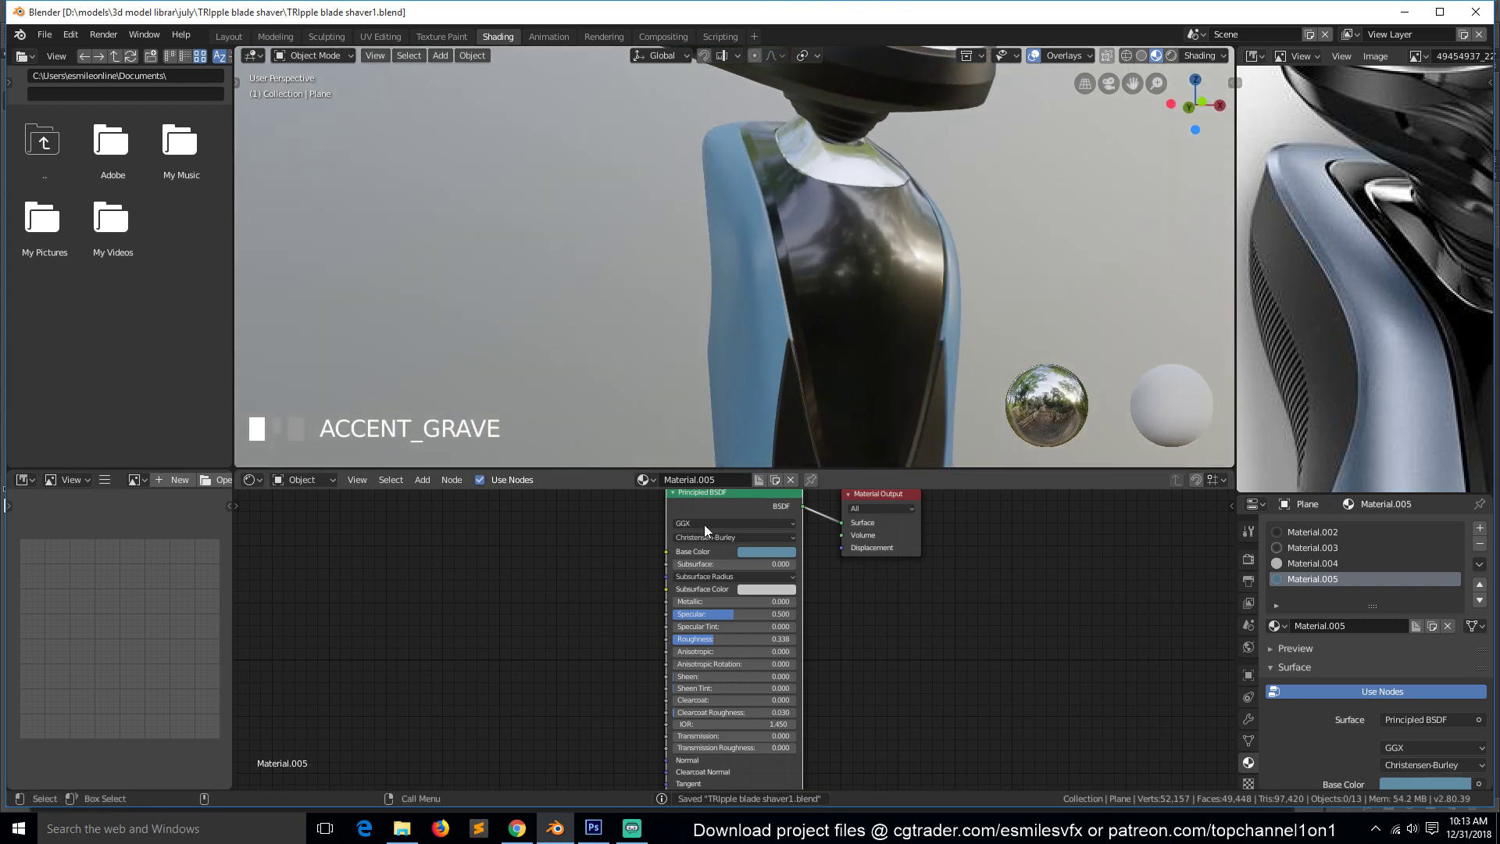
pyautogui.moveTo(706, 641); pyautogui.dragTo(716, 637)
pyautogui.hotkey('ctrl', 's')
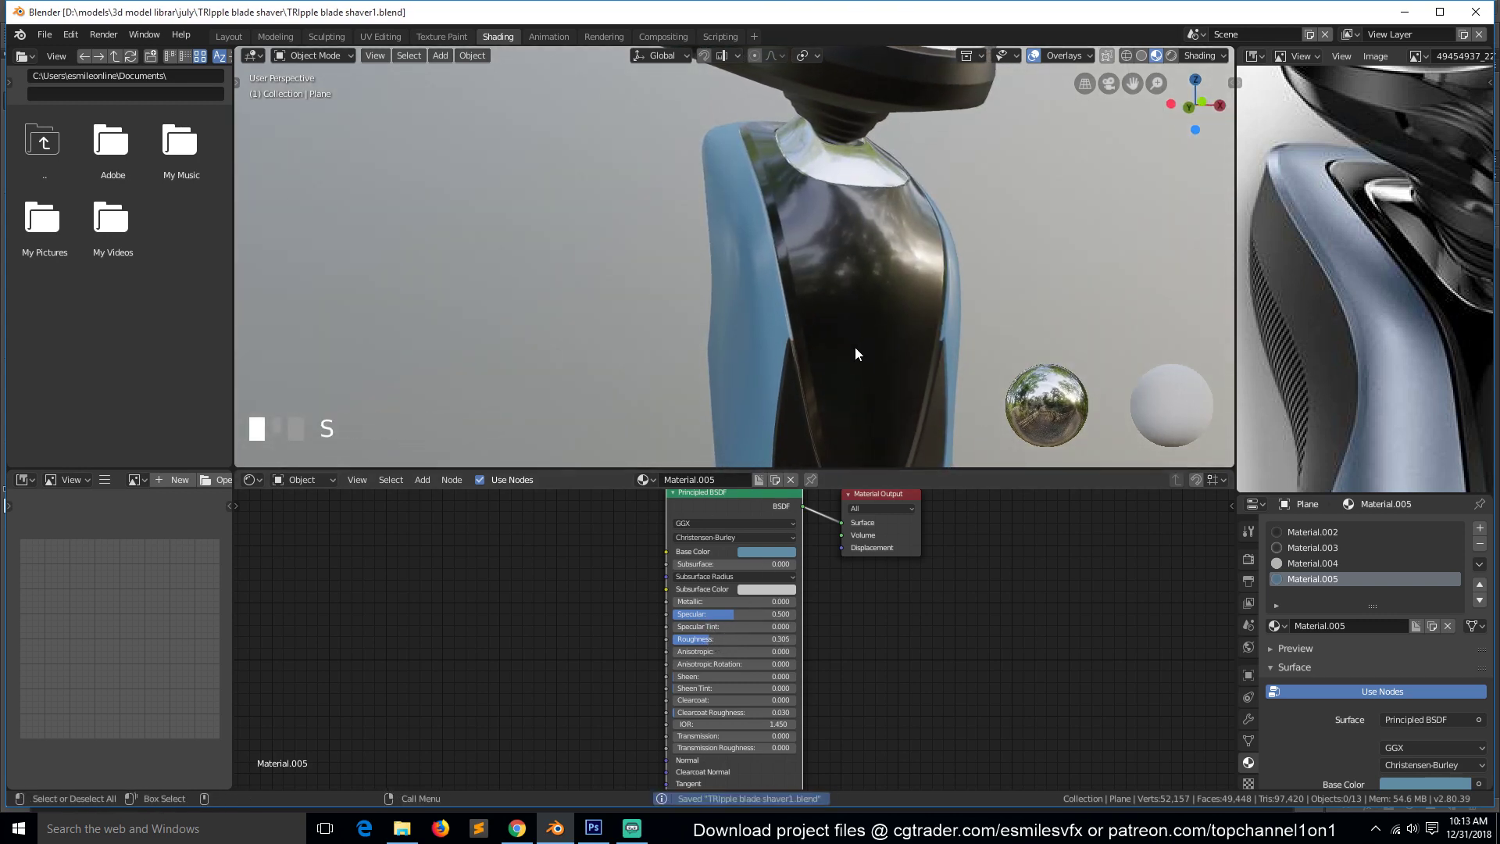
# Make the side strip material fully metallic at 1.000, raise its Roughness to about 0.462, and save the file.
pyautogui.scroll(-3, 1253, 349)
pyautogui.scroll(-1, 1254, 357)
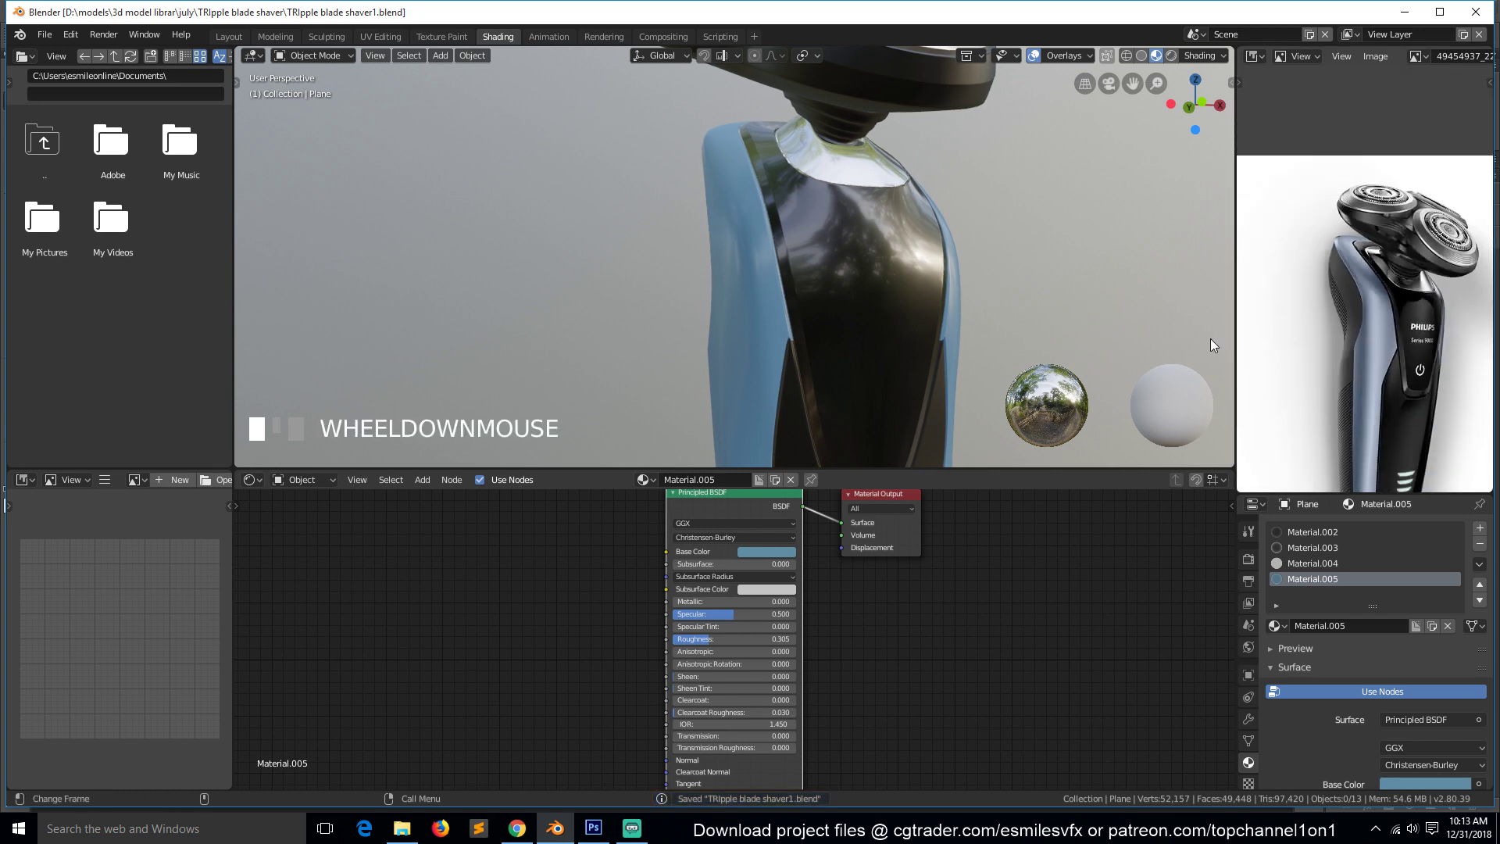
pyautogui.scroll(3, 901, 273)
pyautogui.moveTo(716, 602); pyautogui.dragTo(874, 627)
pyautogui.press('`')
pyautogui.moveTo(810, 301); pyautogui.dragTo(789, 260, button='middle')
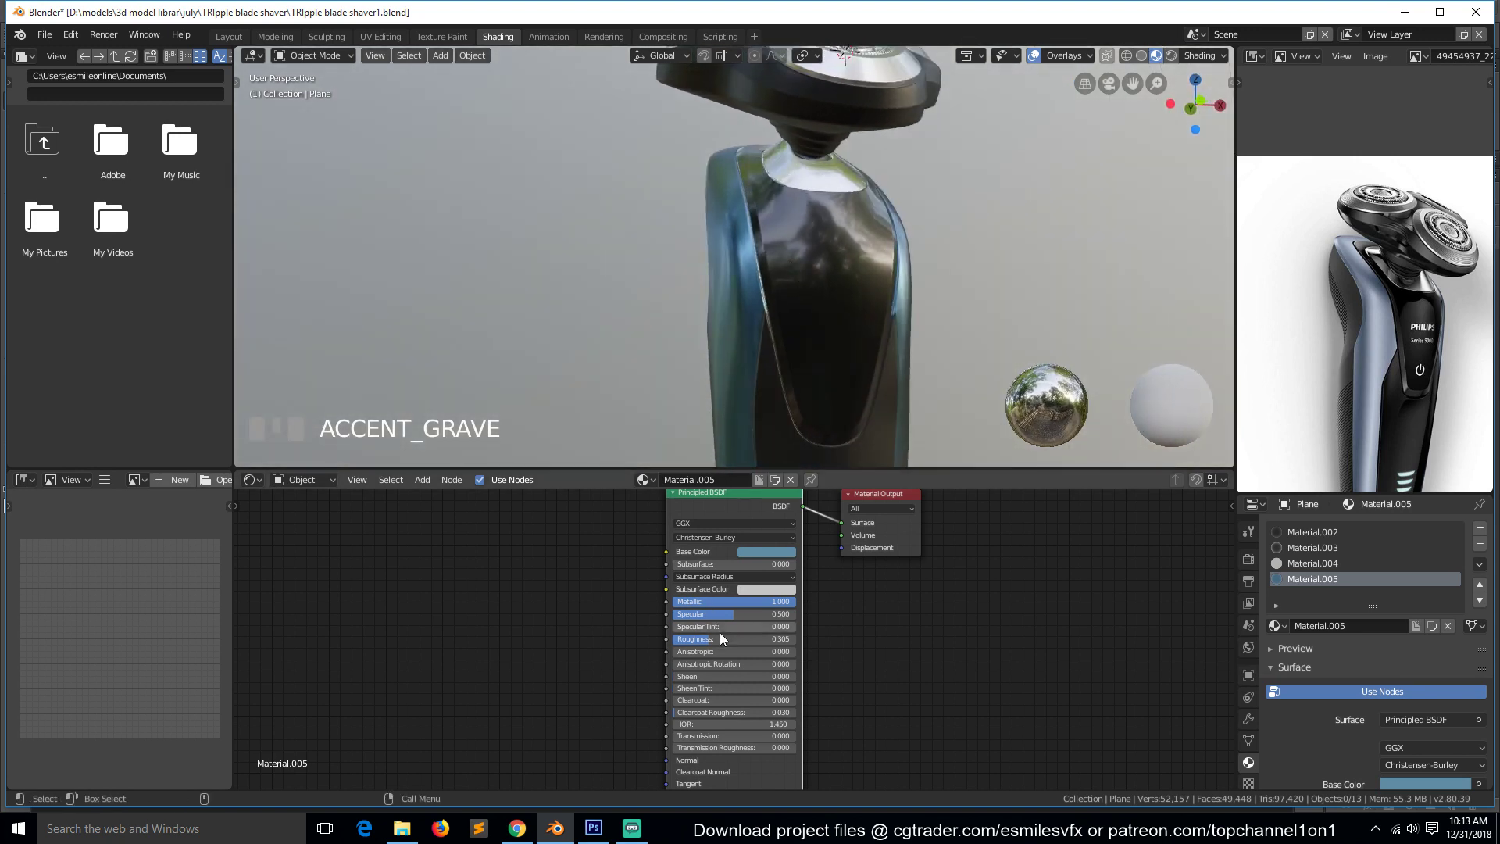
pyautogui.moveTo(720, 638)
pyautogui.mouseDown()
pyautogui.moveTo(752, 639)
pyautogui.moveTo(730, 638)
pyautogui.mouseUp()
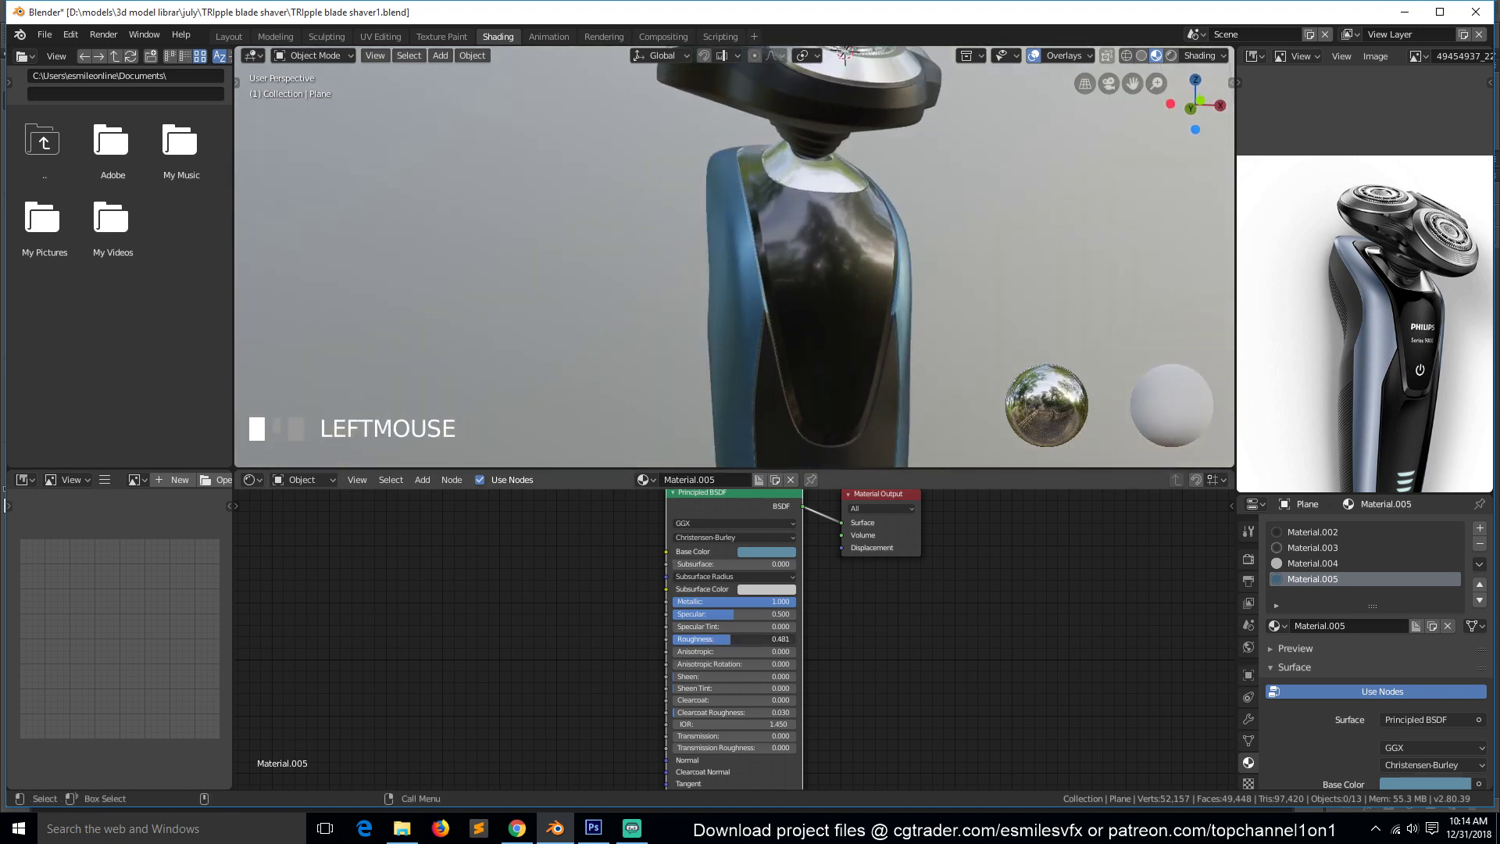
pyautogui.hotkey('ctrl', 's')
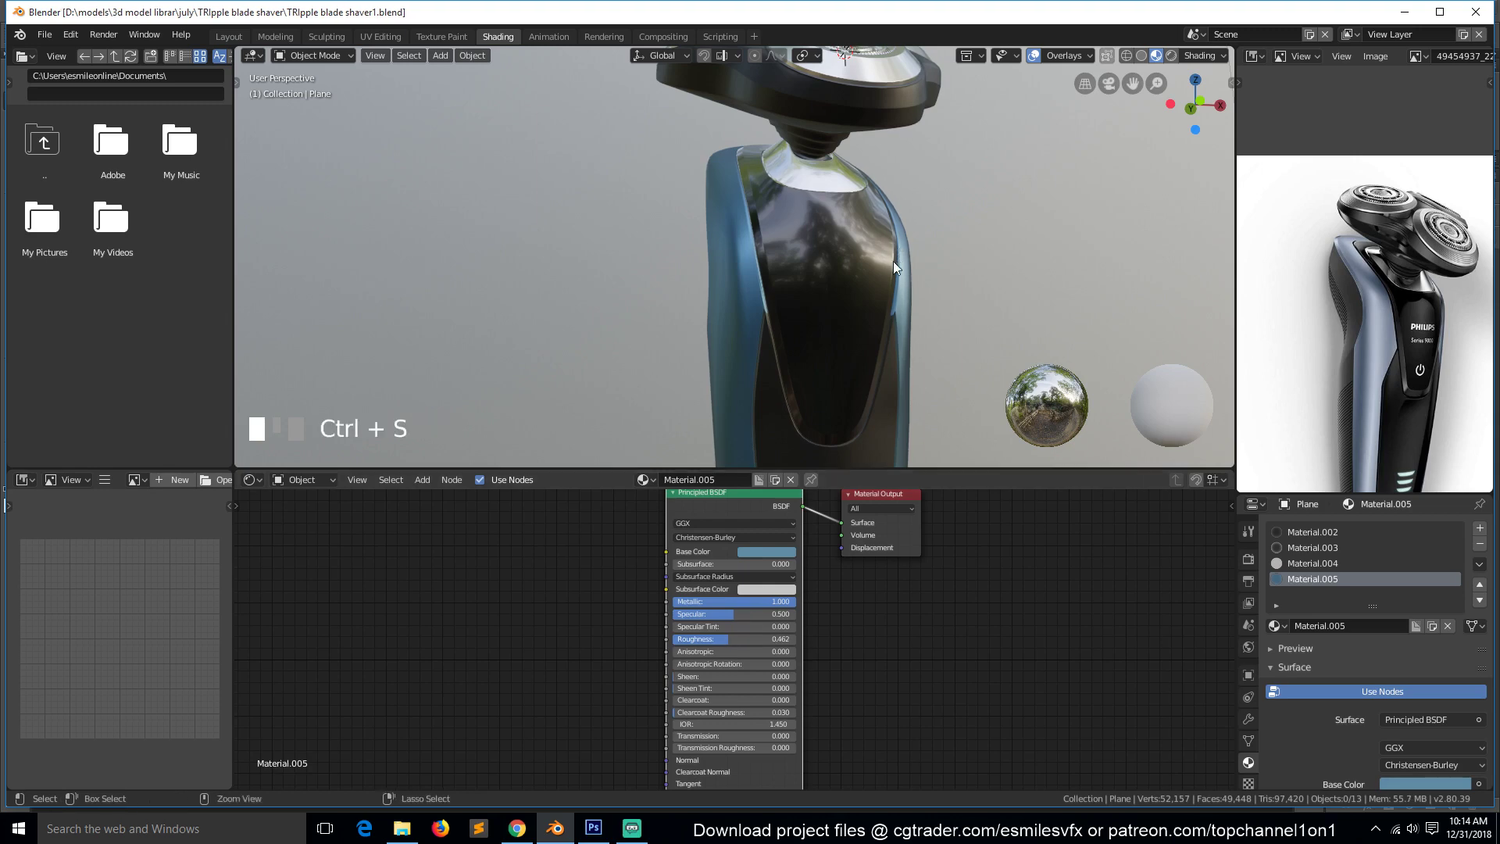
# Shift the side strip's base colour to a more muted blue, about R 0.130, G 0.294, B 0.385, and save the file.
pyautogui.hotkey('shift', '`')
pyautogui.keyDown('alt'); pyautogui.moveTo(854, 196); pyautogui.dragTo(844, 291); pyautogui.keyUp('alt')
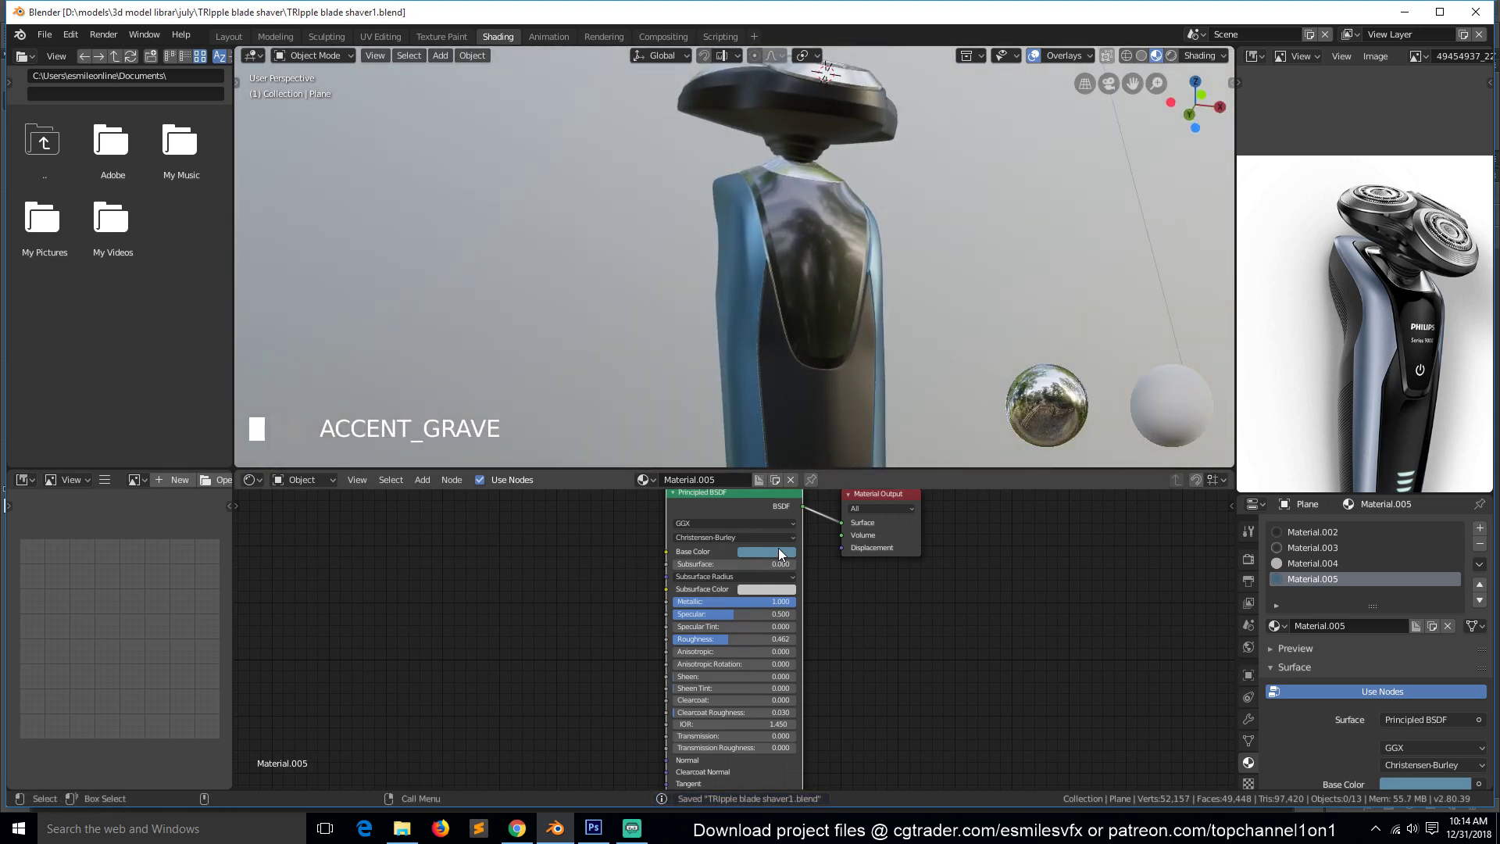
pyautogui.click(778, 553)
pyautogui.moveTo(798, 418); pyautogui.dragTo(791, 413)
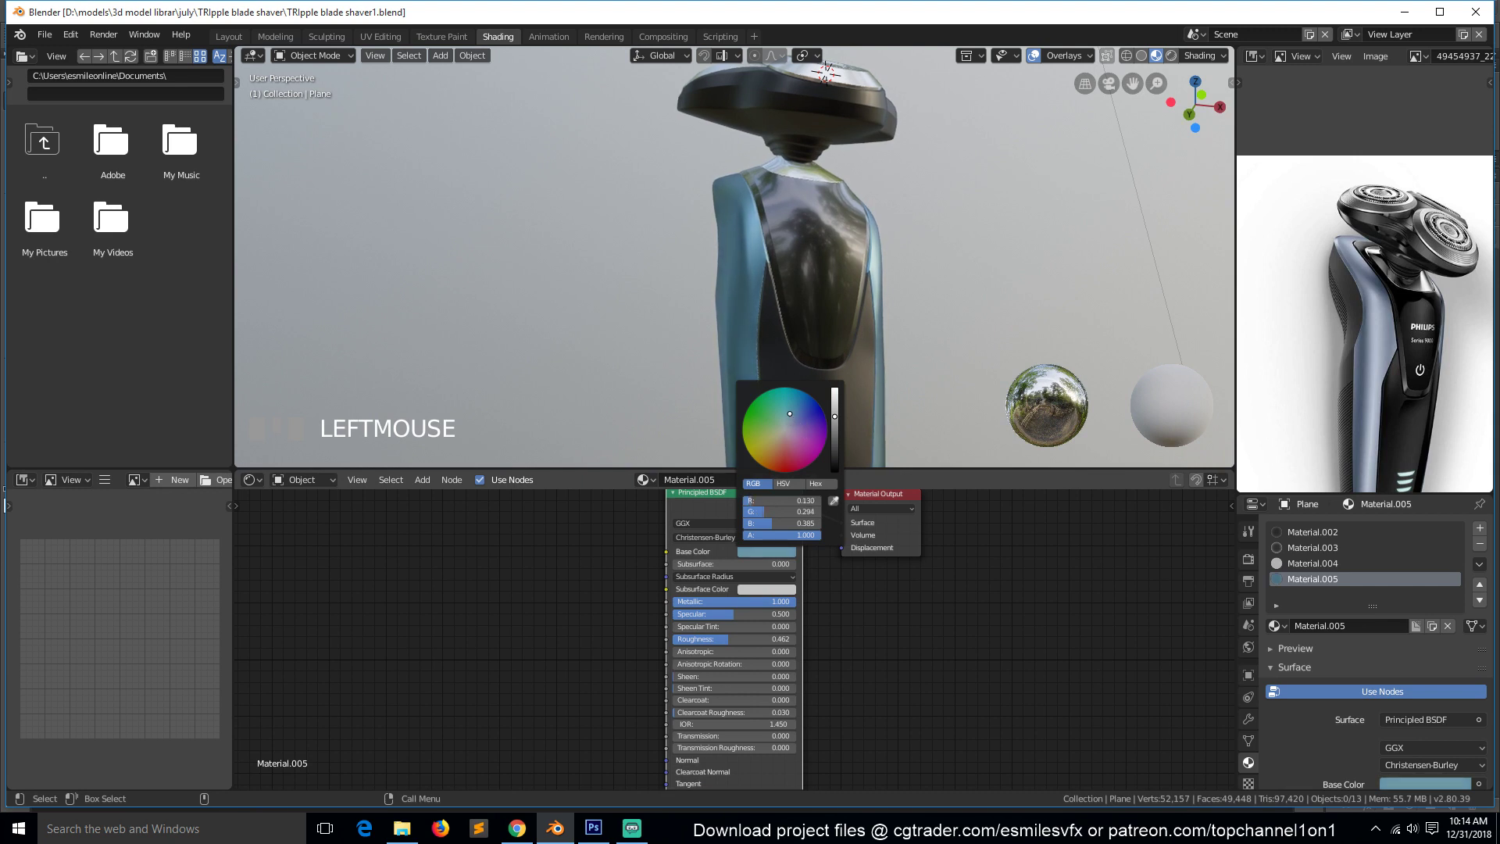
pyautogui.hotkey('ctrl', 's')
# Lower the side strip material's Roughness to about 0.362 and save the file.
pyautogui.hotkey('shift', '`')
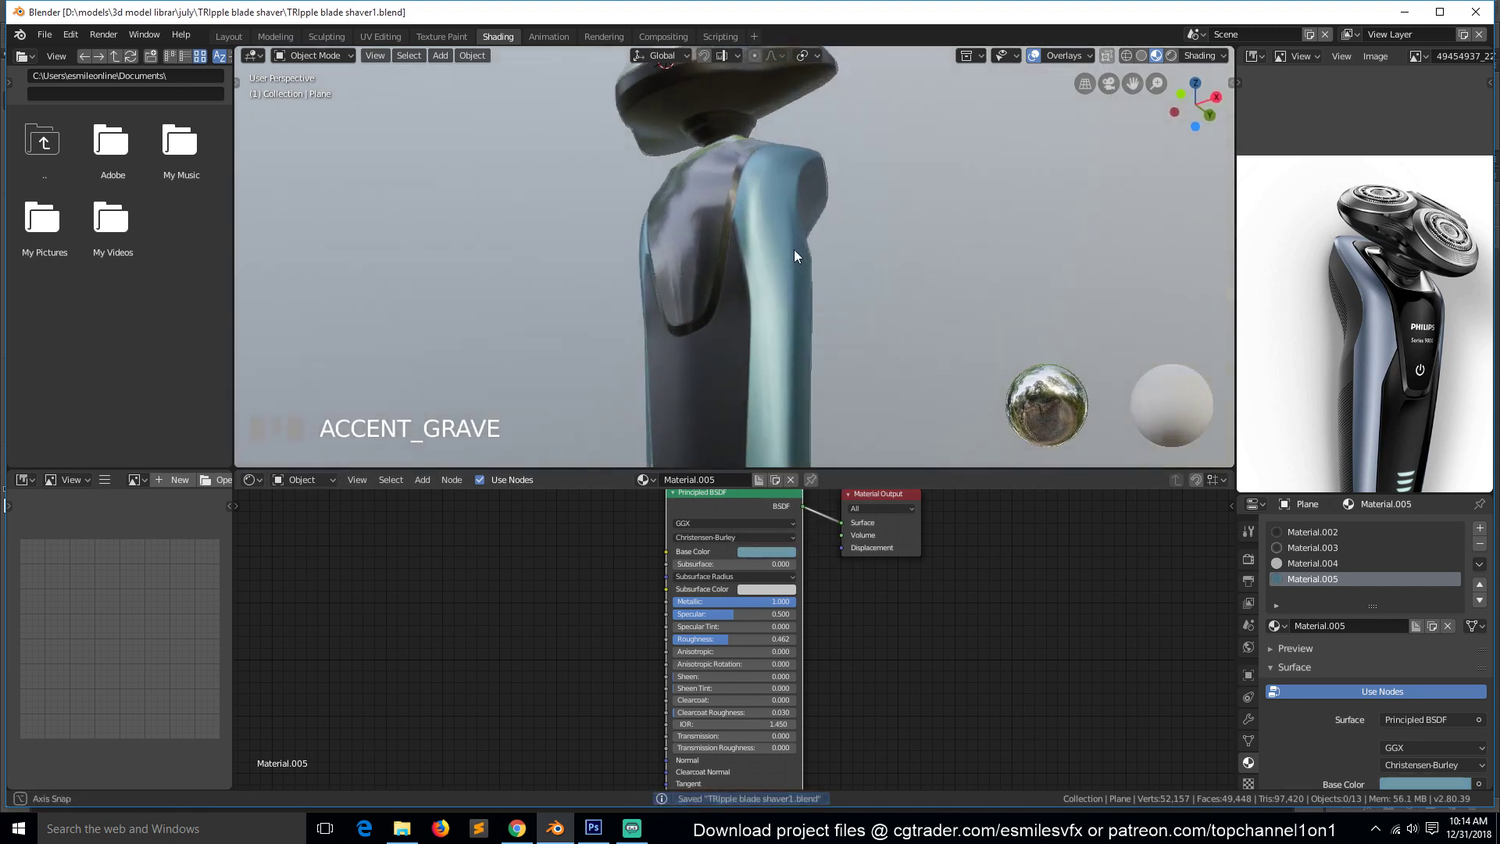
pyautogui.moveTo(818, 195); pyautogui.dragTo(927, 260, button='middle')
pyautogui.scroll(2, 928, 264)
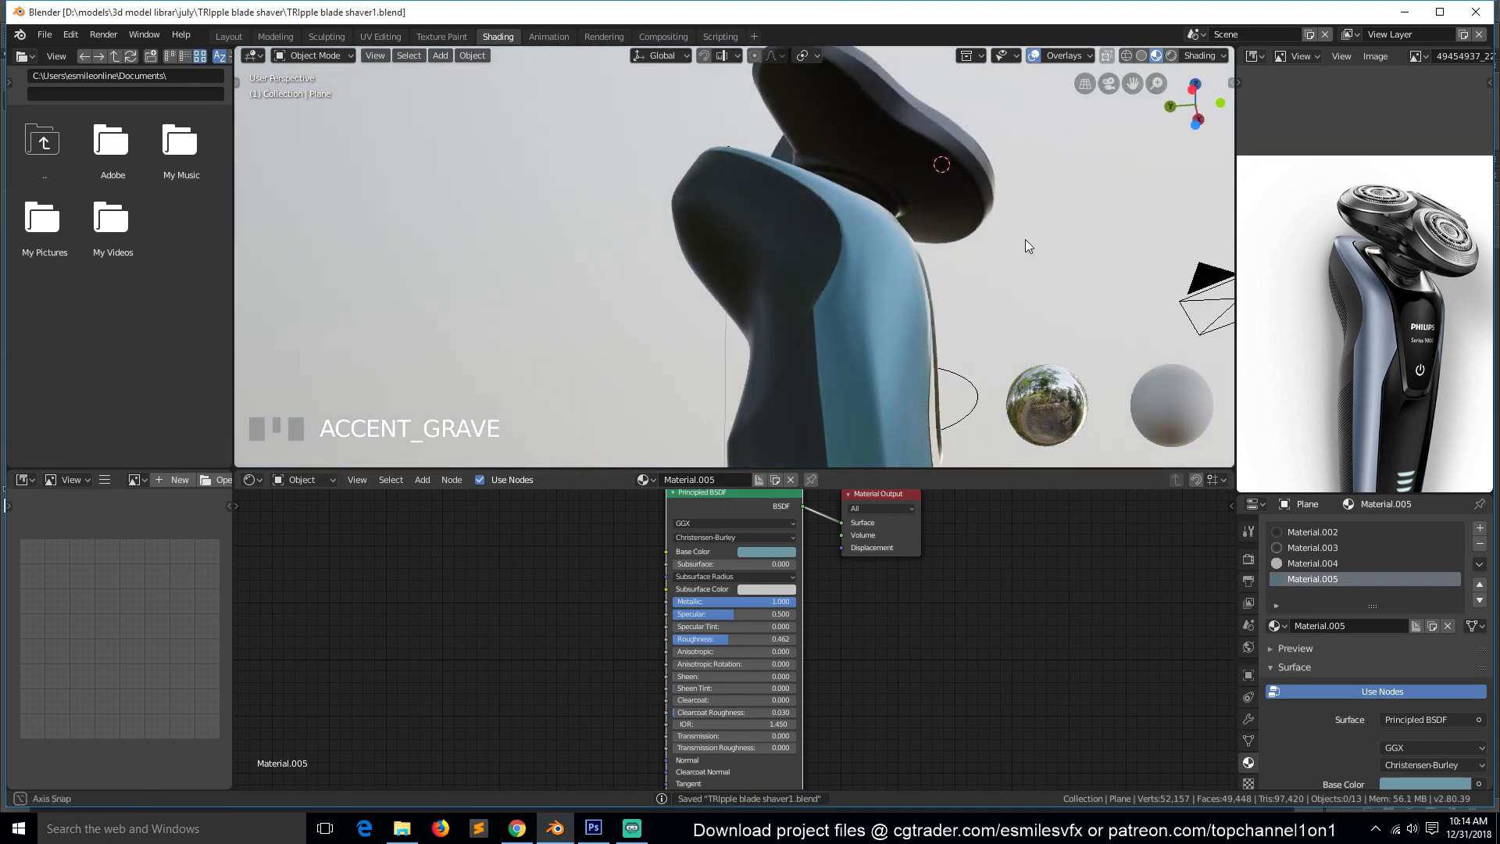
pyautogui.click(1016, 275)
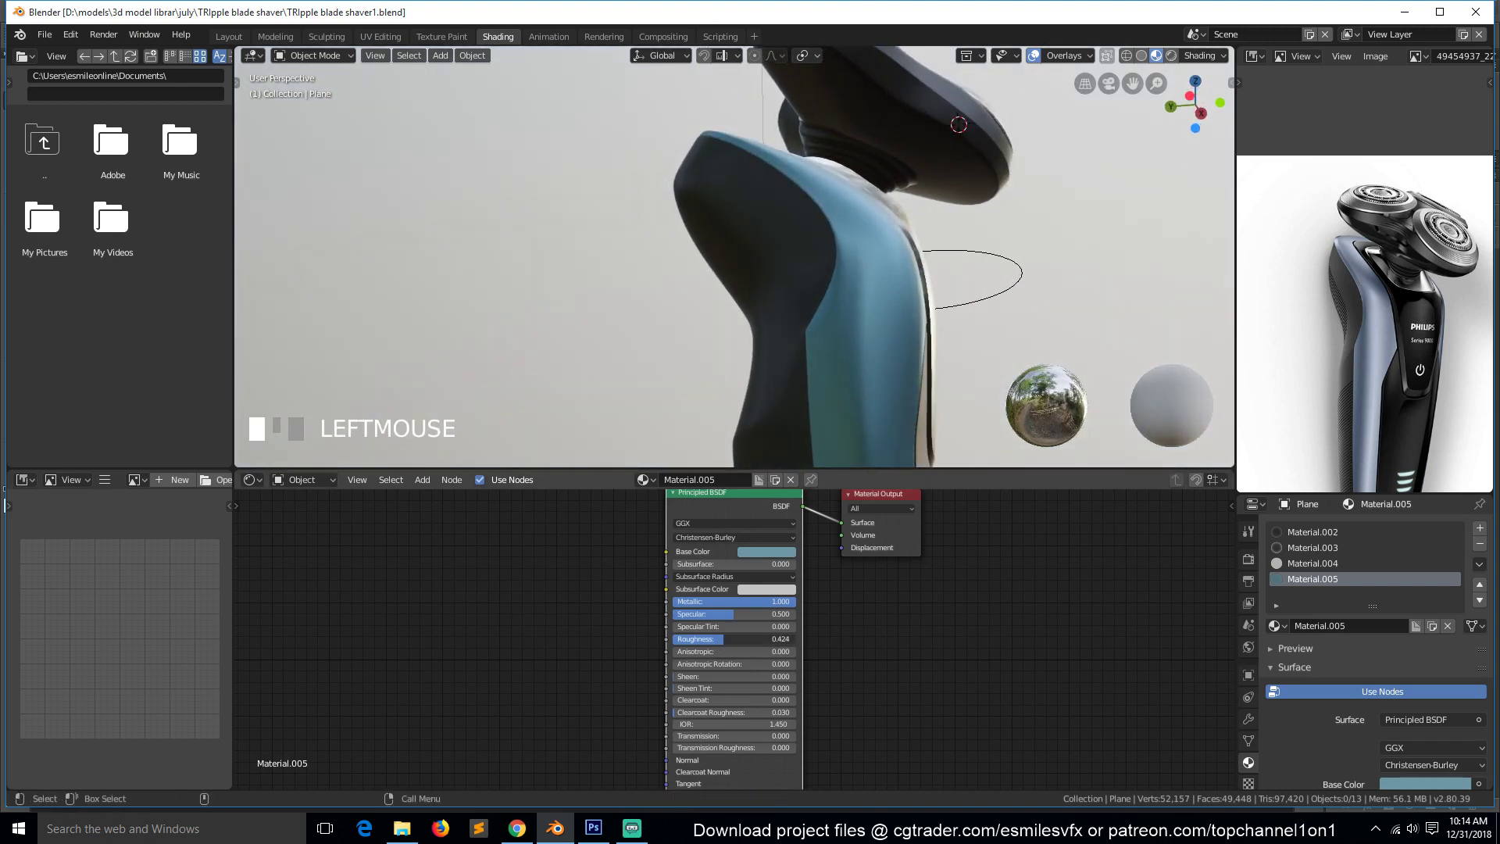
pyautogui.hotkey('ctrl', 's')
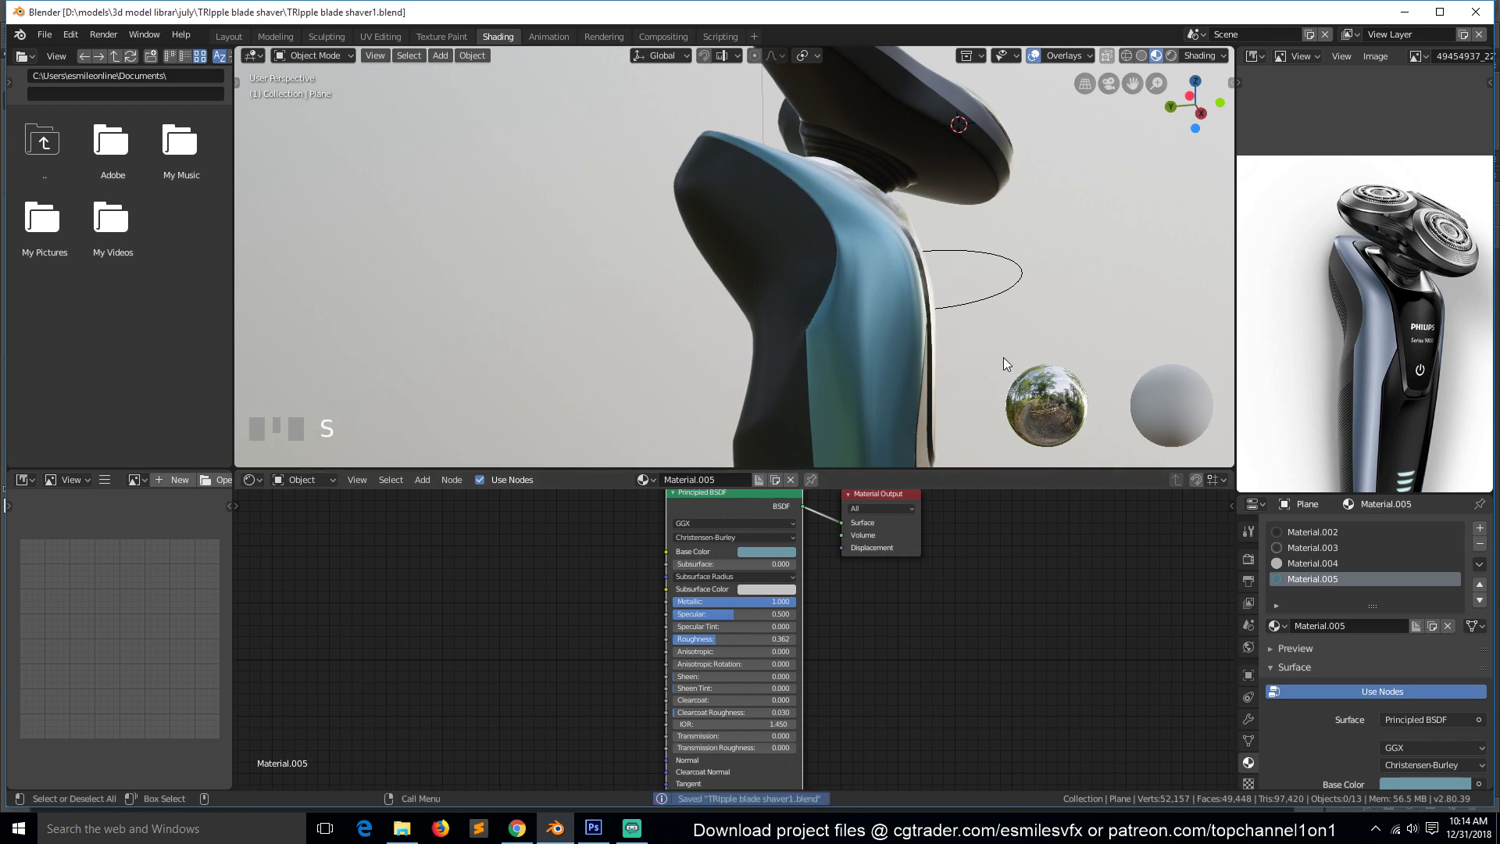
# Examine the metallic blue strips and the shaving head from several angles against the reference photo, saving the file.
pyautogui.hotkey('shift', '`')
pyautogui.moveTo(804, 53); pyautogui.dragTo(916, 439, button='middle')
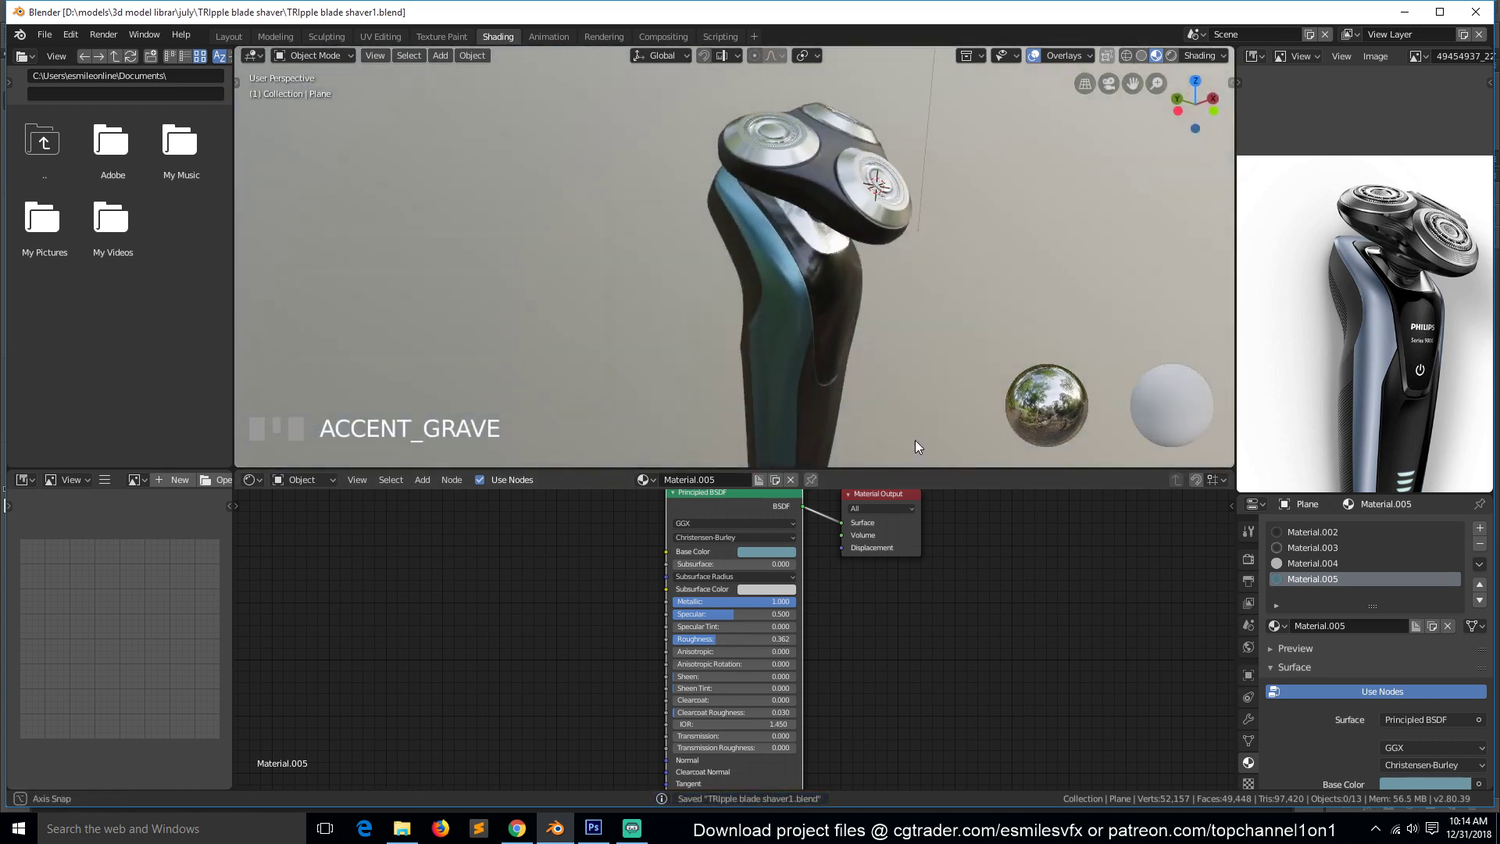
pyautogui.scroll(-4, 1042, 358)
pyautogui.moveTo(1043, 358); pyautogui.dragTo(836, 316, button='middle')
pyautogui.scroll(3, 894, 258)
pyautogui.hotkey('ctrl', 's')
pyautogui.scroll(2, 836, 315)
pyautogui.hotkey('shift', '`')
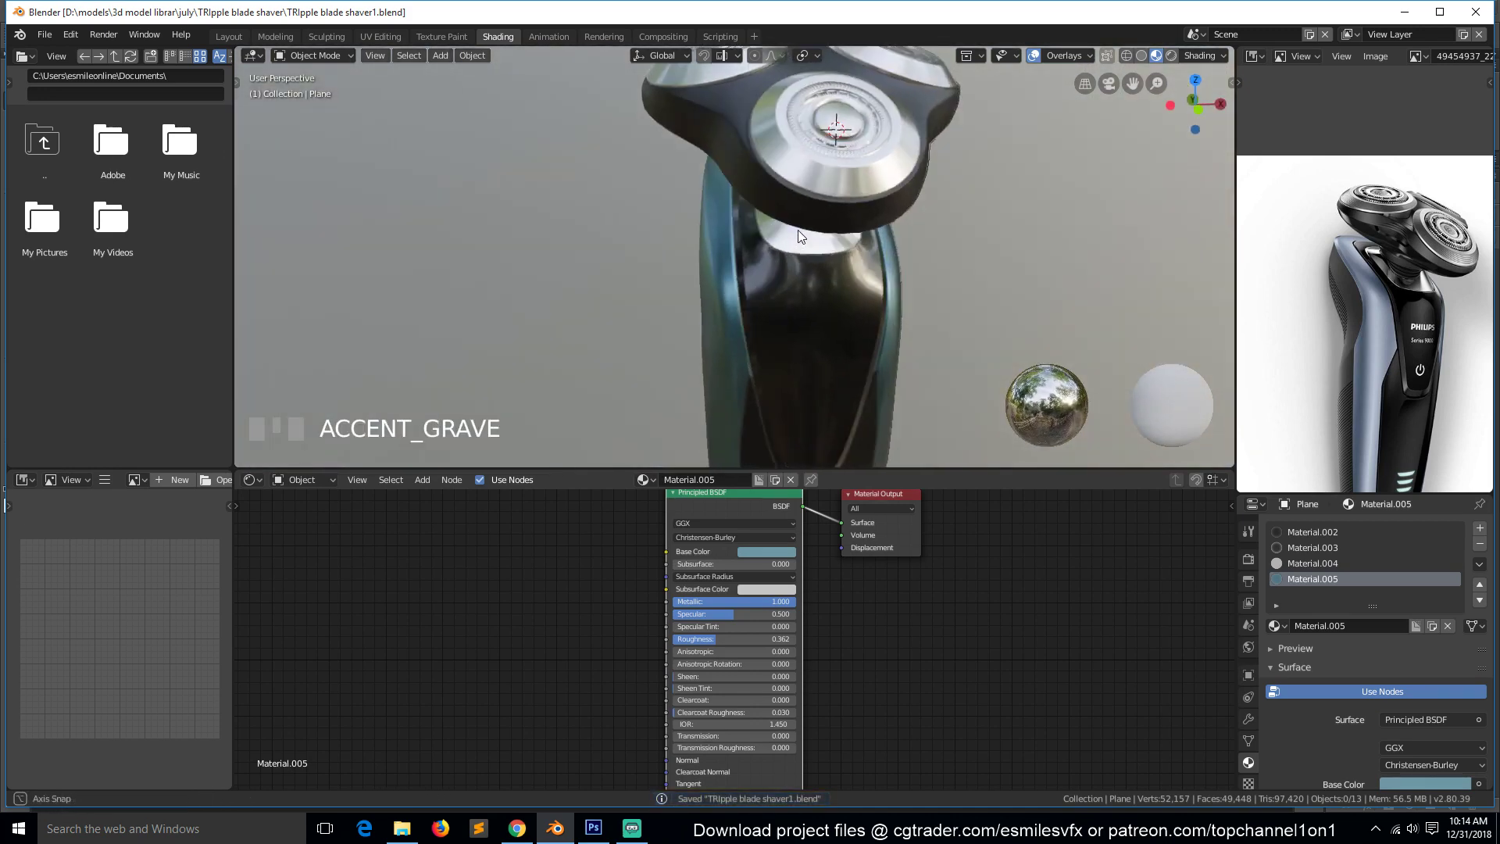